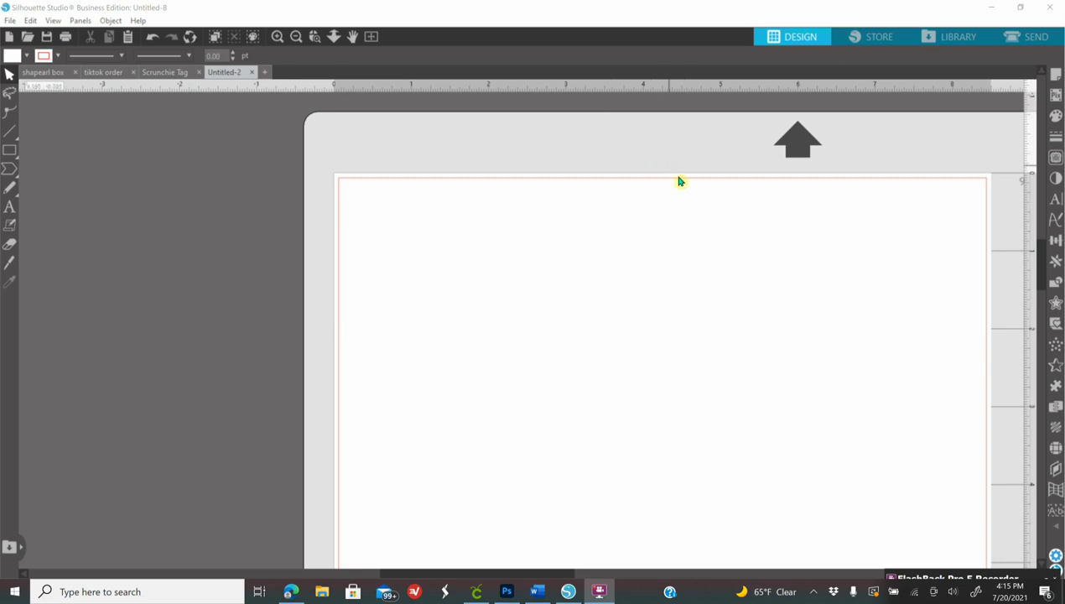
# - Try the page transparency at 100% and return it to 0% in the page setup
pyautogui.click(1056, 80)
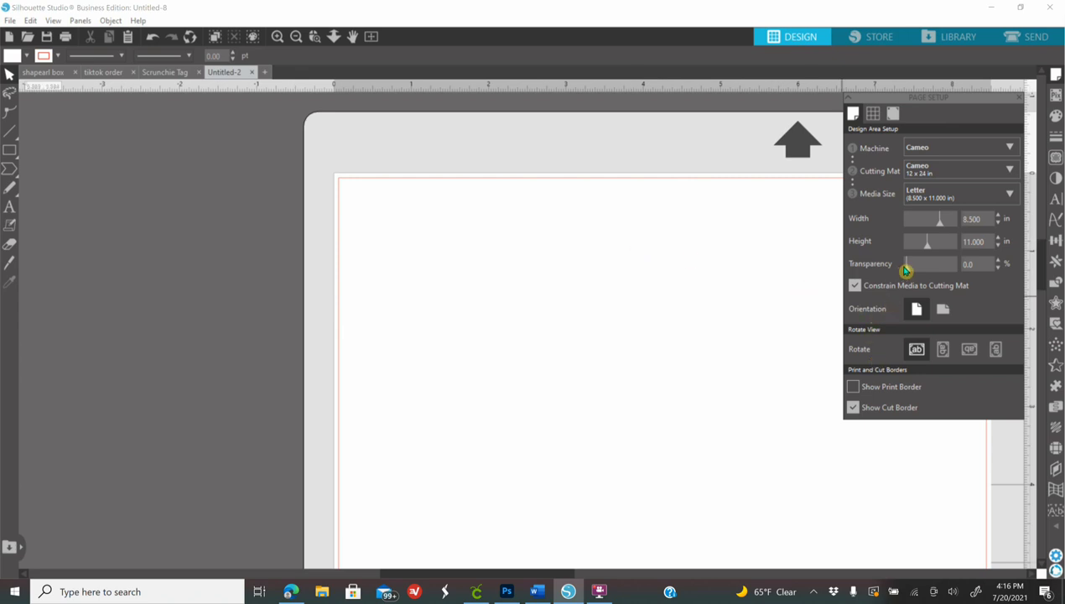
pyautogui.moveTo(907, 265); pyautogui.dragTo(970, 280)
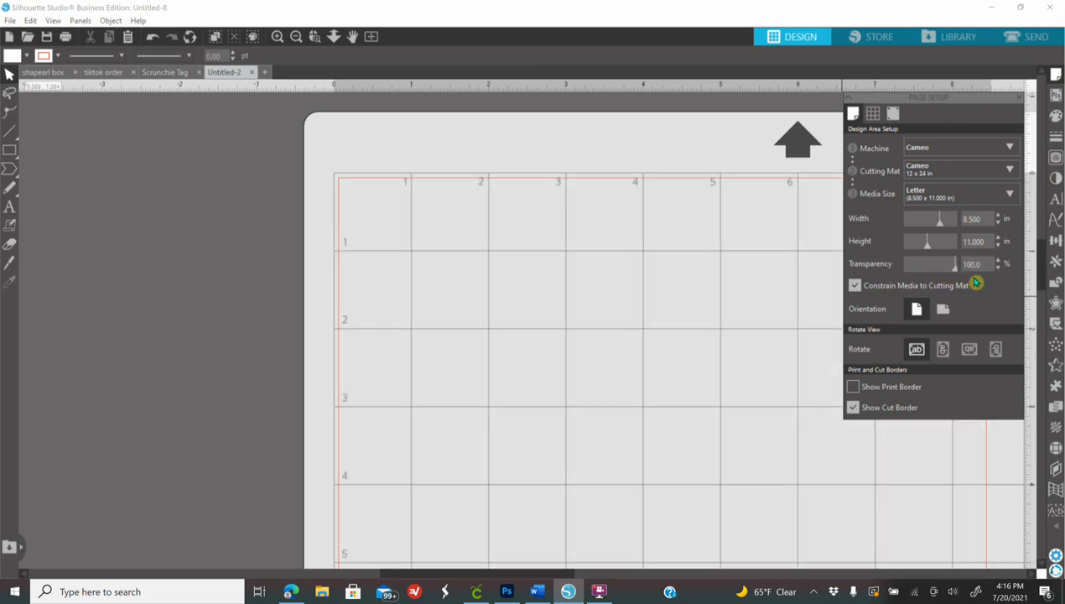
pyautogui.moveTo(975, 282); pyautogui.dragTo(865, 294)
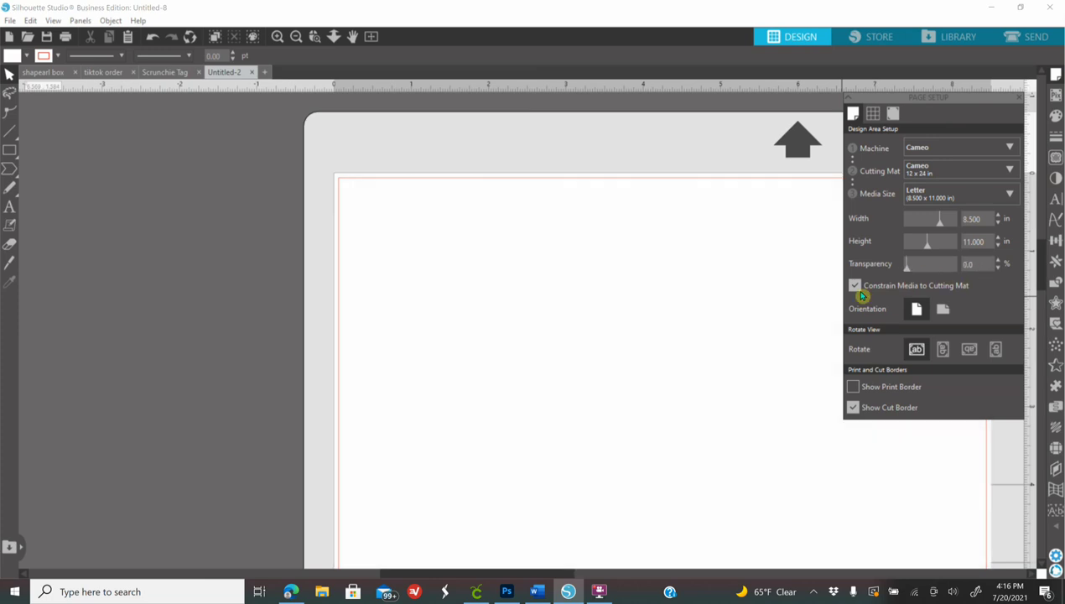
pyautogui.click(1018, 98)
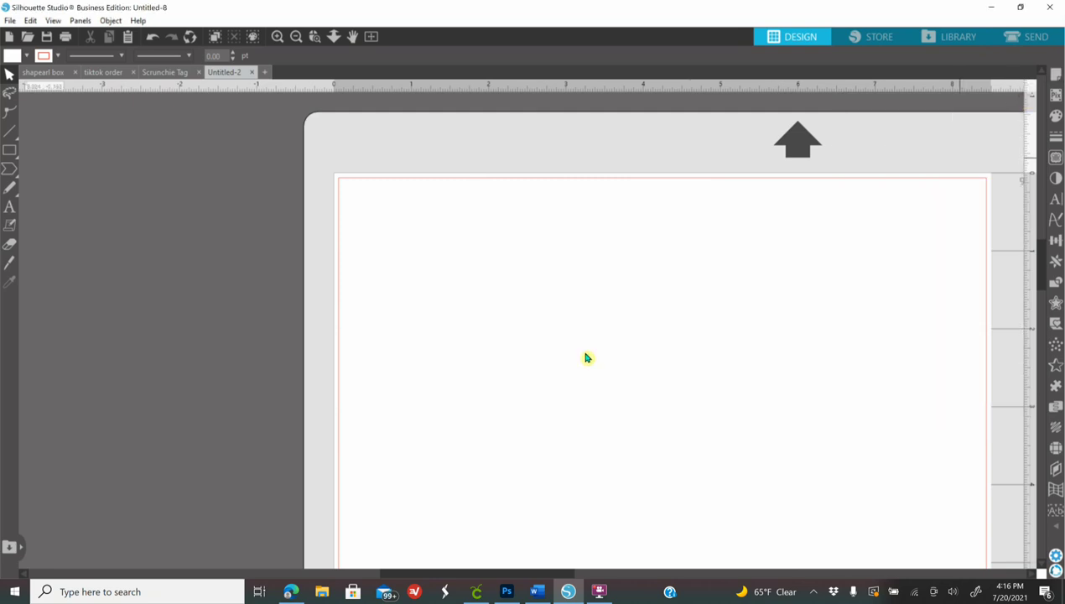
# - Draw a rectangle about 6.36 by 3.85 in on the upper part of the page and fill it with black
pyautogui.click(297, 37)
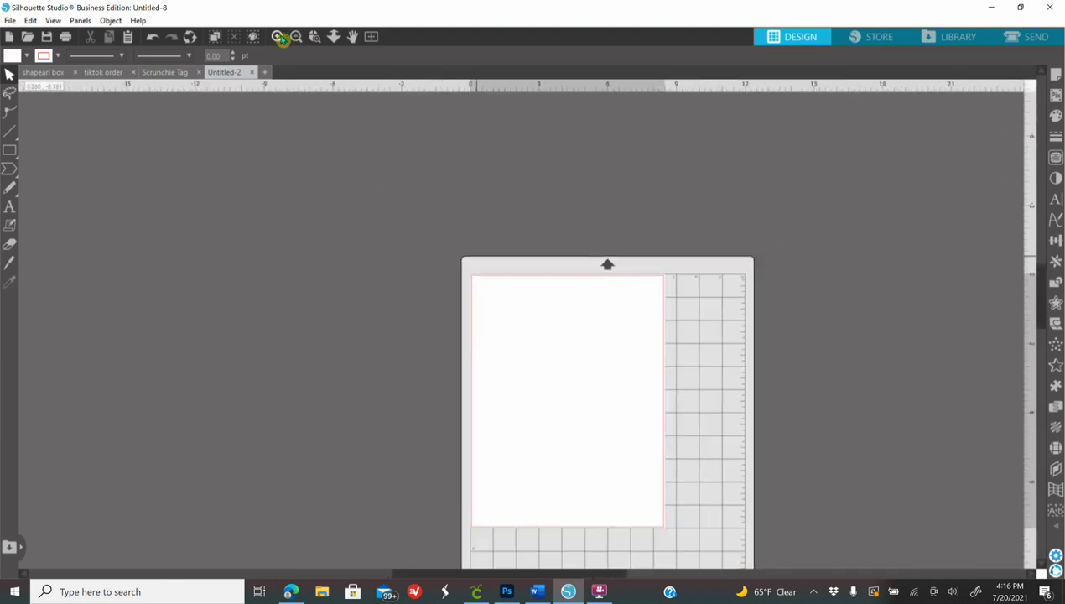
pyautogui.click(280, 37)
pyautogui.scroll(-2, 504, 293)
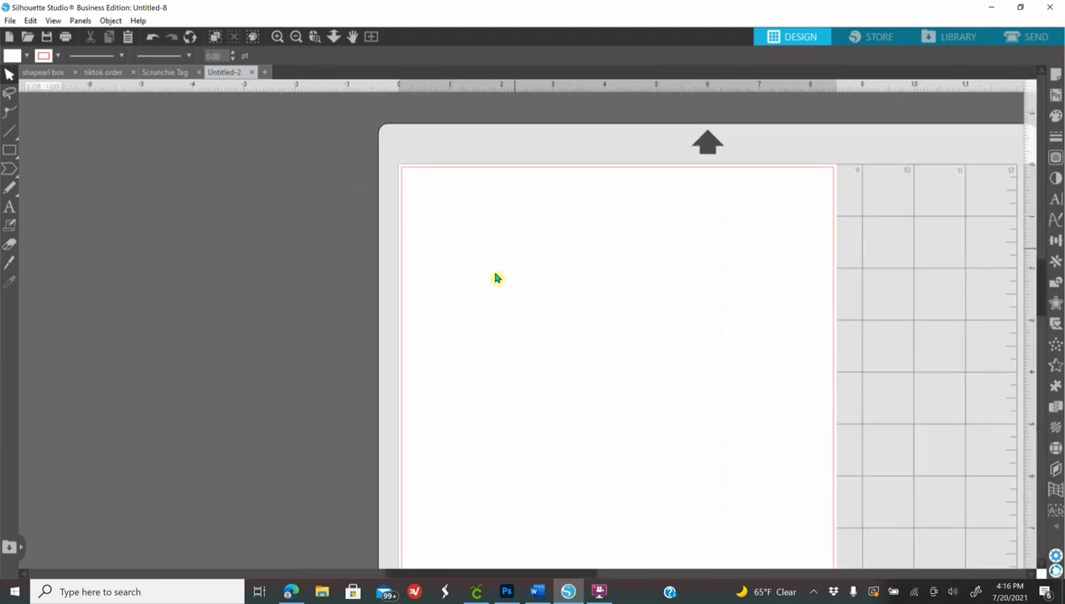
pyautogui.click(297, 37)
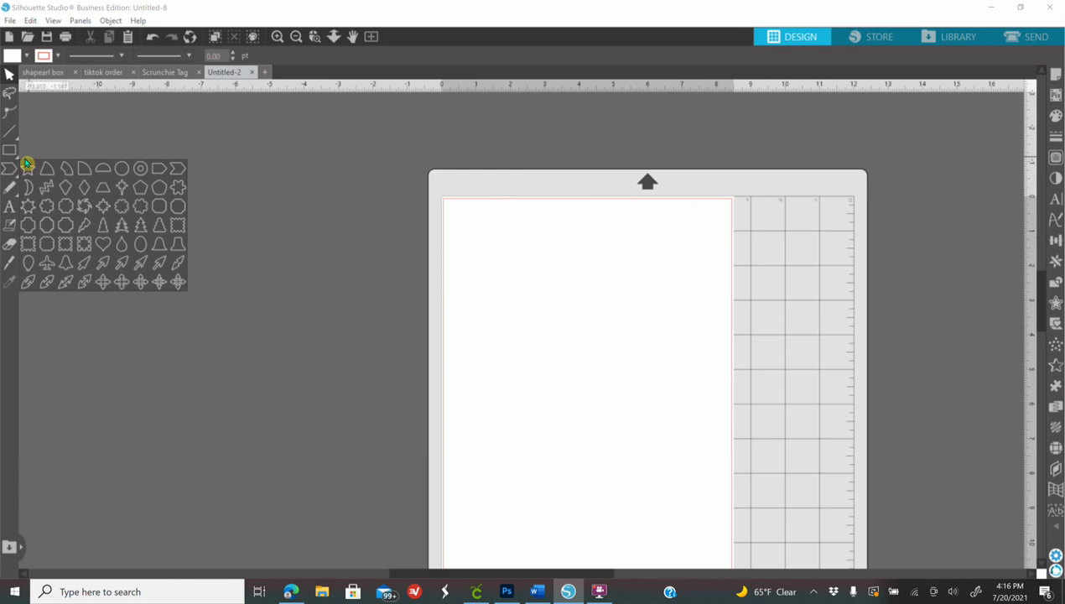
pyautogui.moveTo(7, 152)
pyautogui.click(28, 149)
pyautogui.moveTo(481, 234)
pyautogui.mouseDown()
pyautogui.moveTo(611, 340)
pyautogui.moveTo(700, 367)
pyautogui.mouseUp()
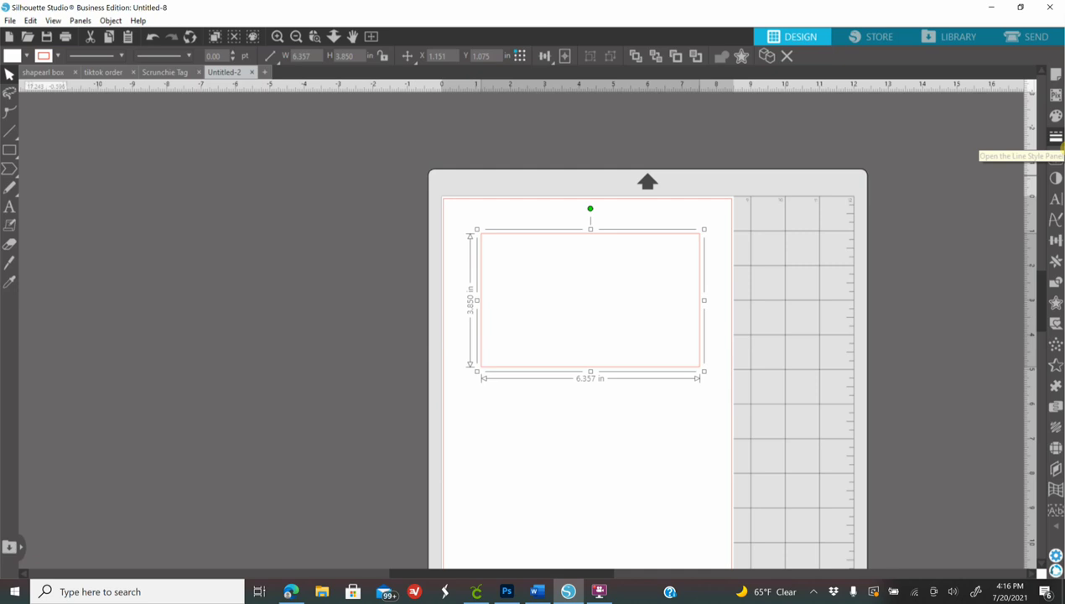
pyautogui.click(1056, 115)
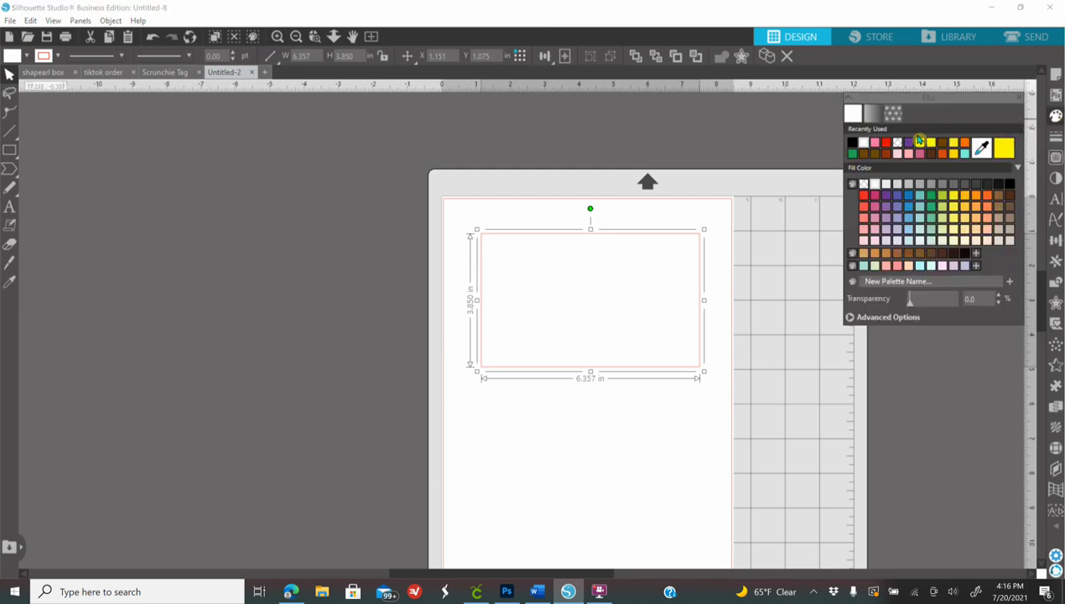
pyautogui.click(853, 143)
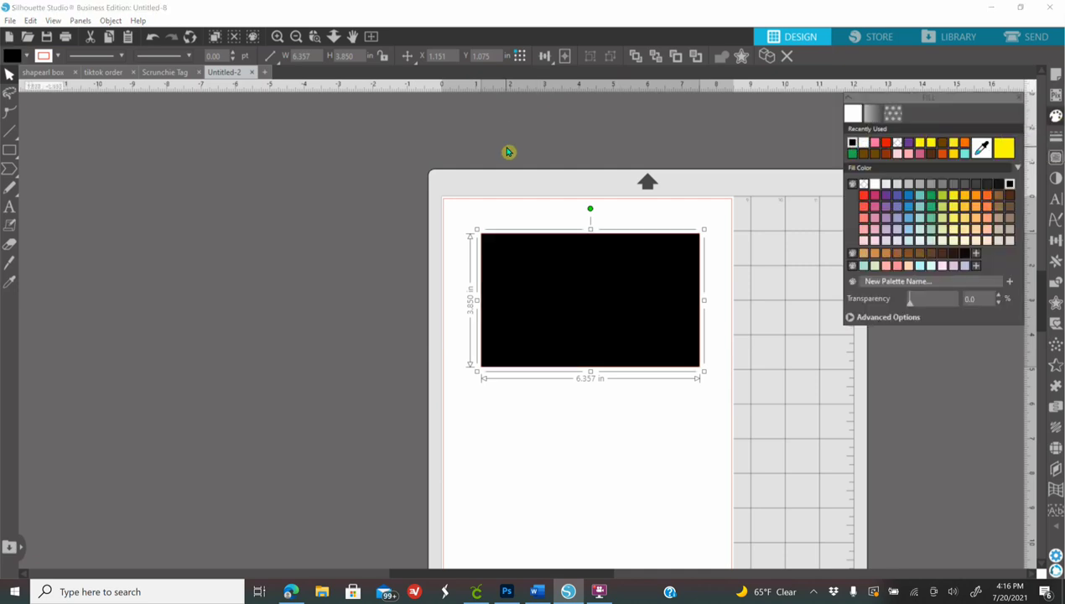
# - Resize the black rectangle to 5.5 in wide and 3.25 in high and place it inside the page's cut border
pyautogui.click(278, 36)
pyautogui.click(277, 36)
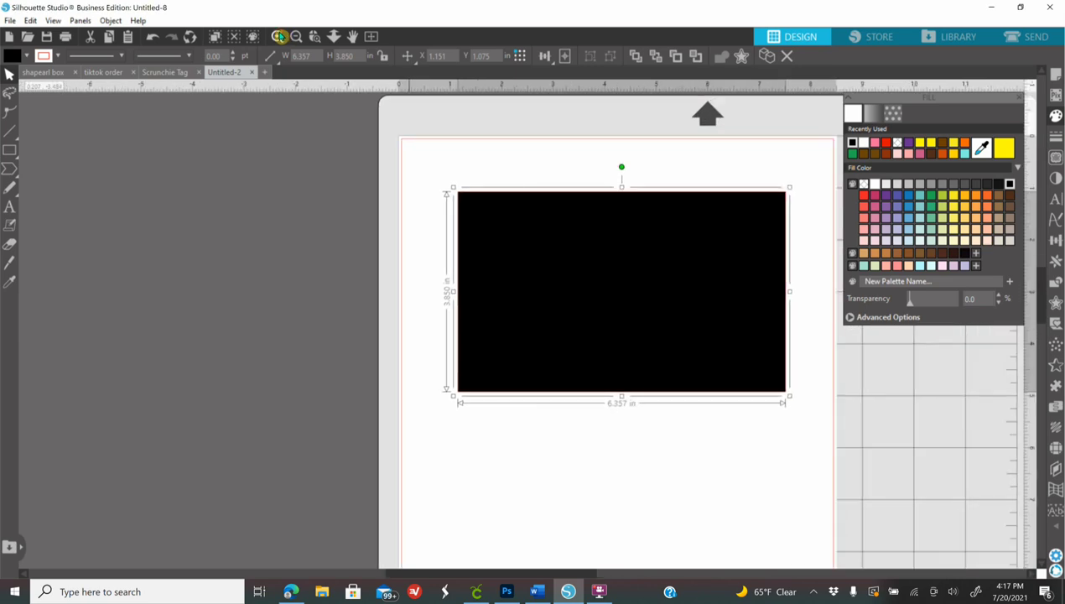
pyautogui.click(278, 36)
pyautogui.moveTo(567, 259); pyautogui.dragTo(437, 282)
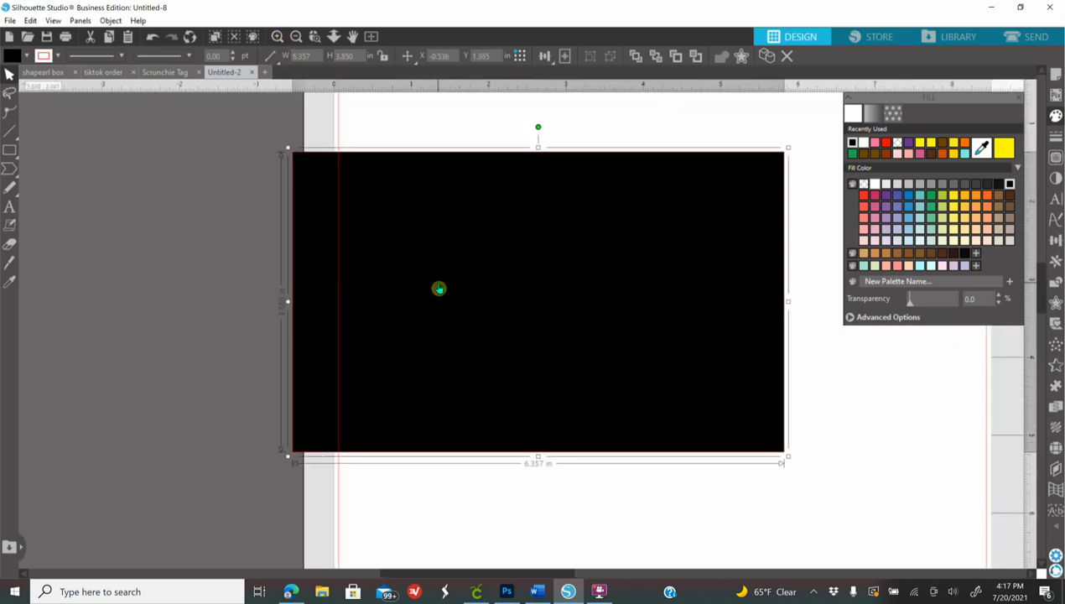
pyautogui.doubleClick(312, 56)
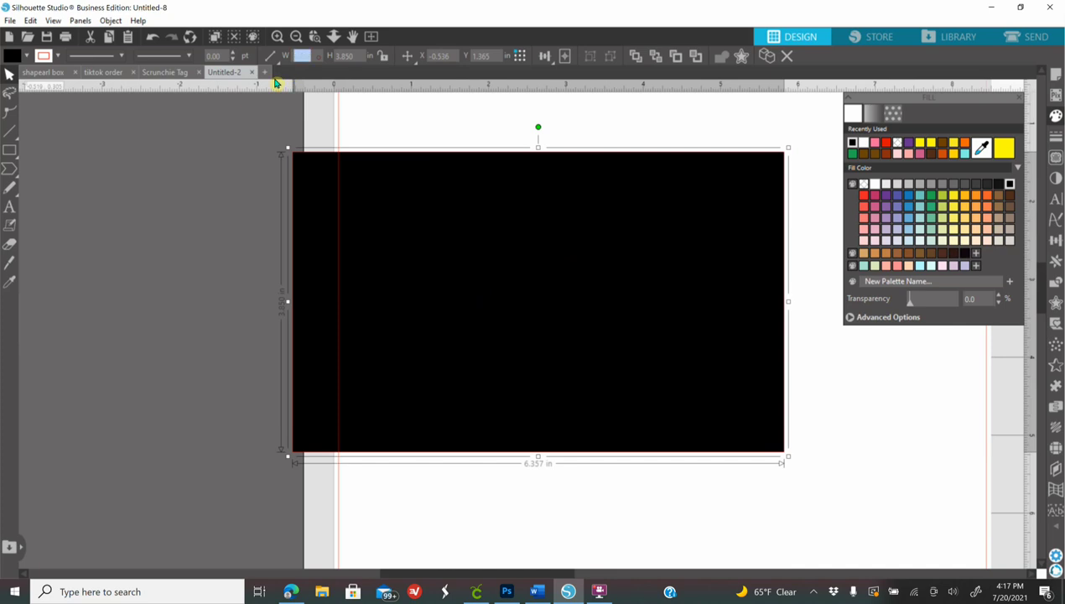
pyautogui.write('5.5')
pyautogui.press('Tab')
pyautogui.write('3')
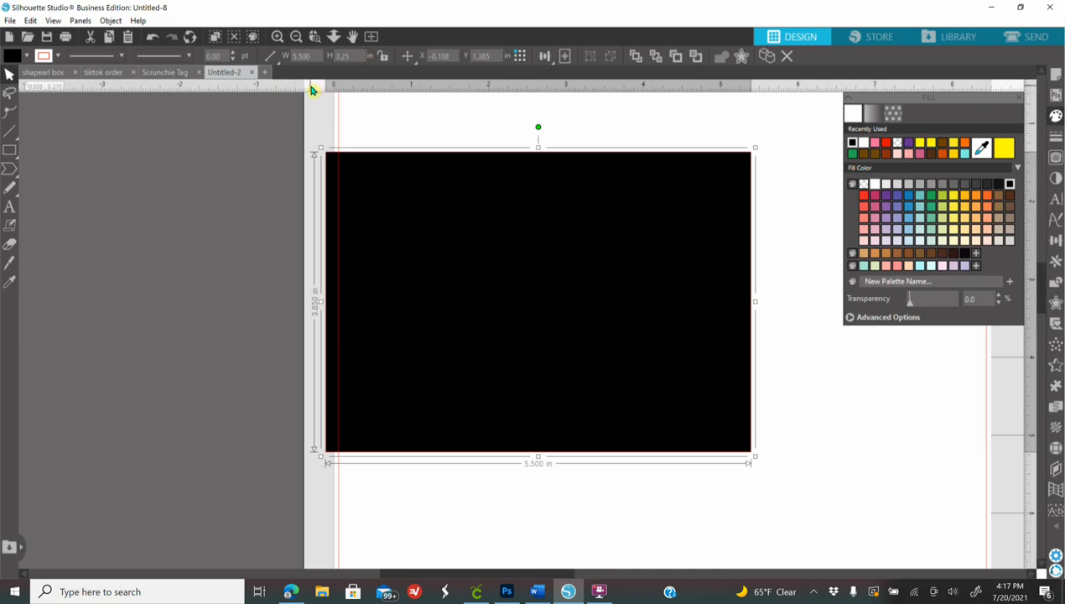
pyautogui.moveTo(482, 228); pyautogui.dragTo(545, 275)
pyautogui.click(300, 299)
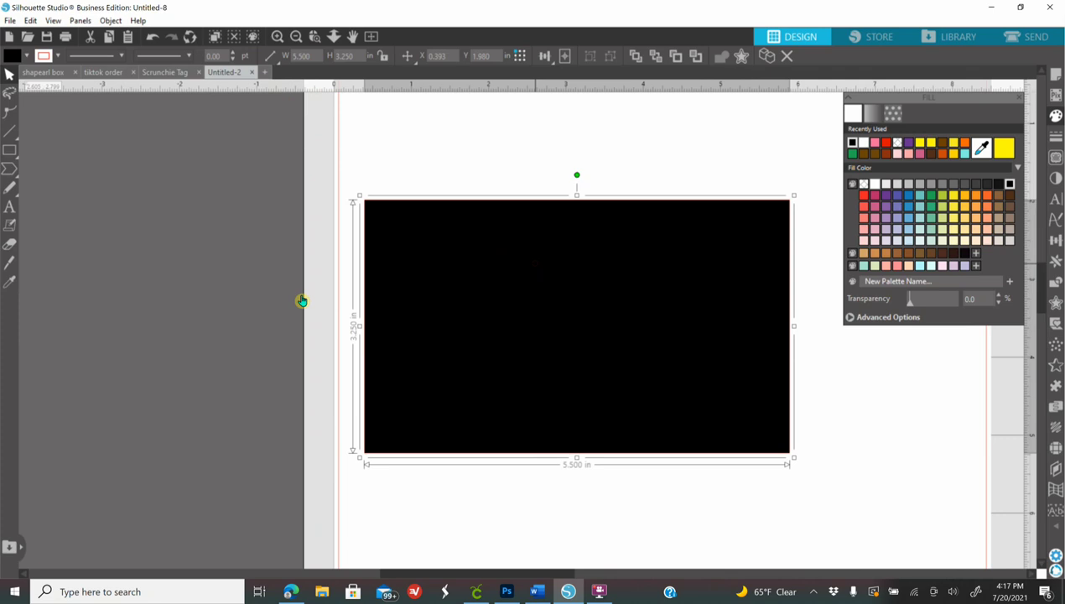
pyautogui.click(364, 196)
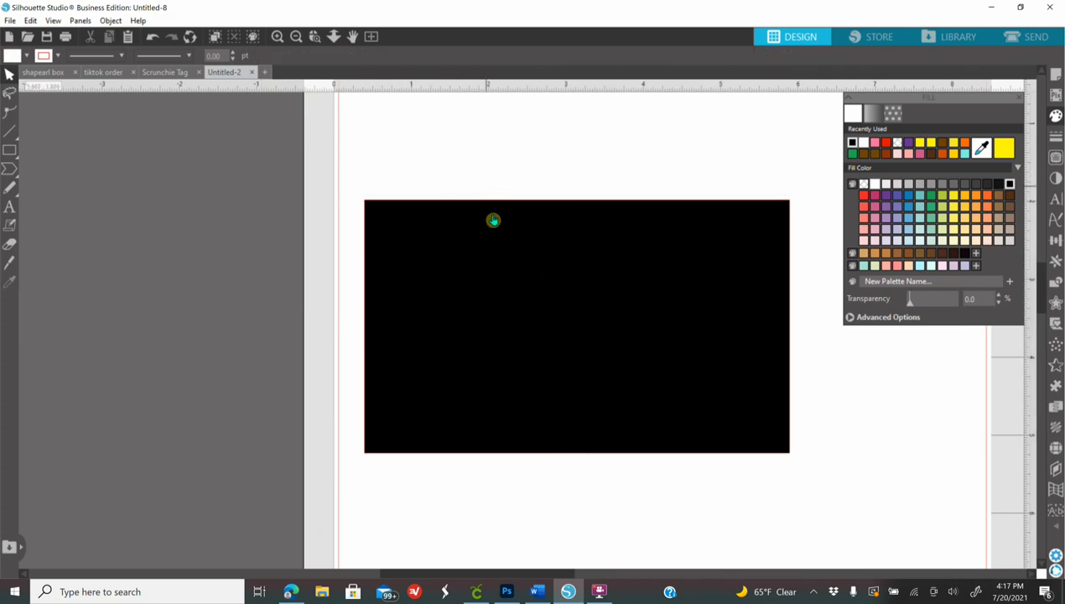
# - Draw a small rectangle about 1.59 by 0.48 in above the black one and fill it with pink
pyautogui.click(9, 207)
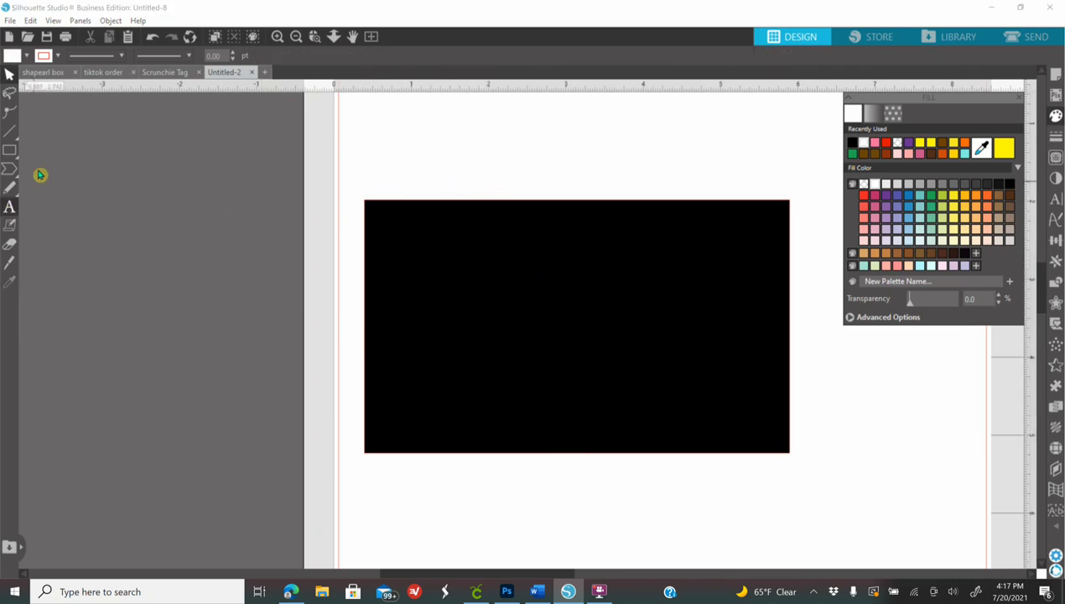
pyautogui.click(10, 150)
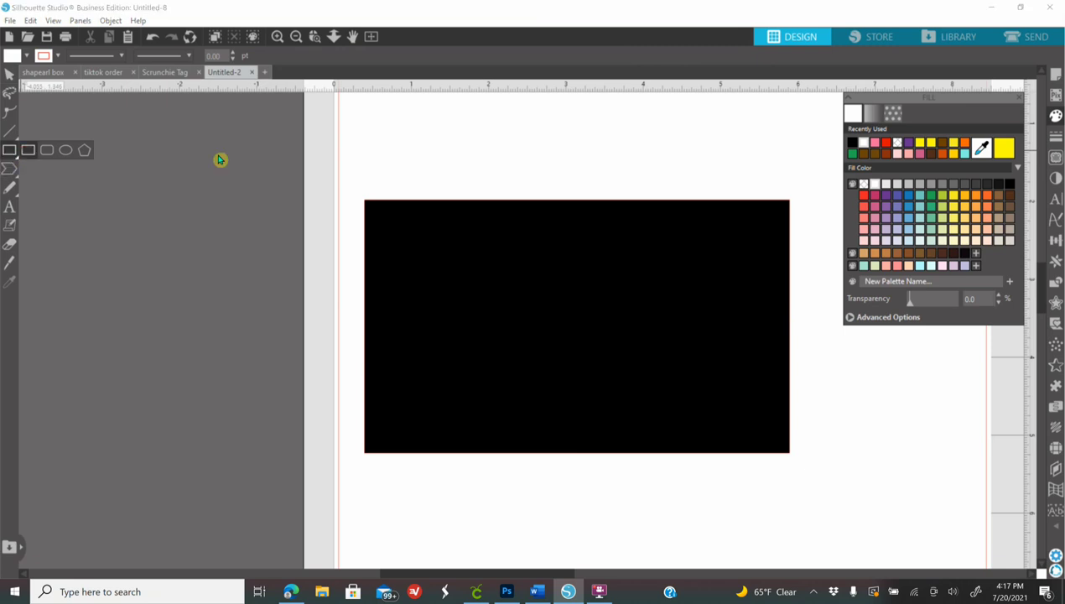
pyautogui.moveTo(400, 138); pyautogui.dragTo(526, 176)
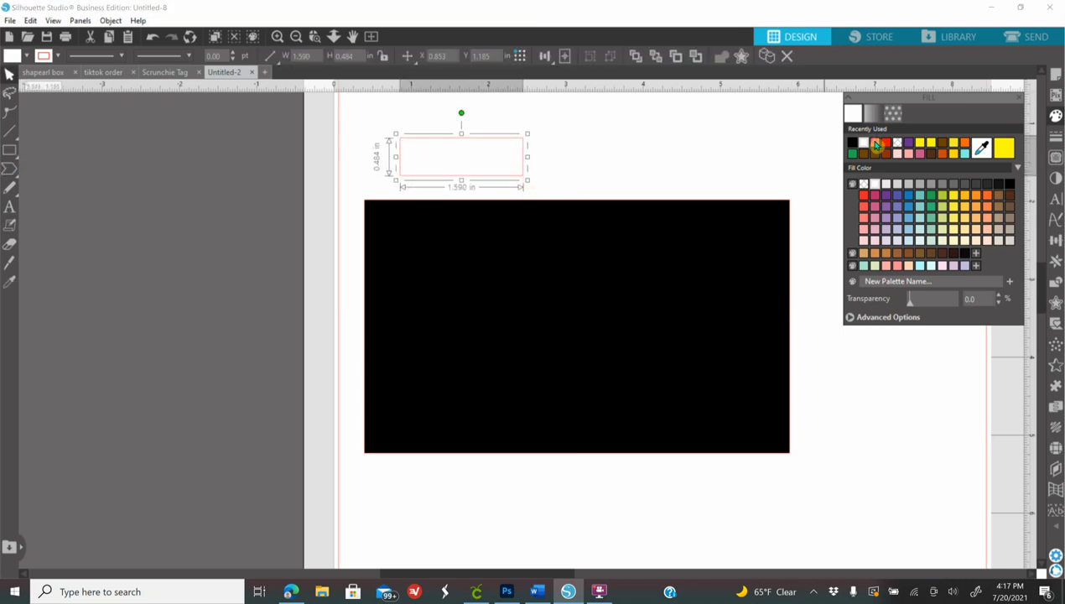
pyautogui.click(874, 141)
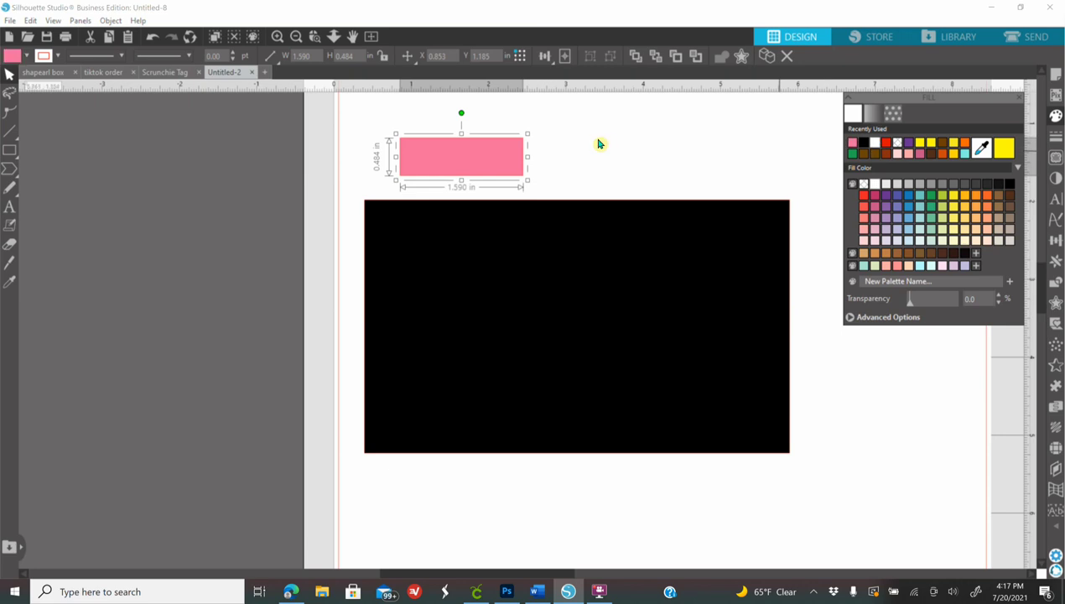
# - Resize the pink rectangle to 2.75 by 0.75 in and place it on the black rectangle's top edge, flush with its left corner
pyautogui.click(304, 55)
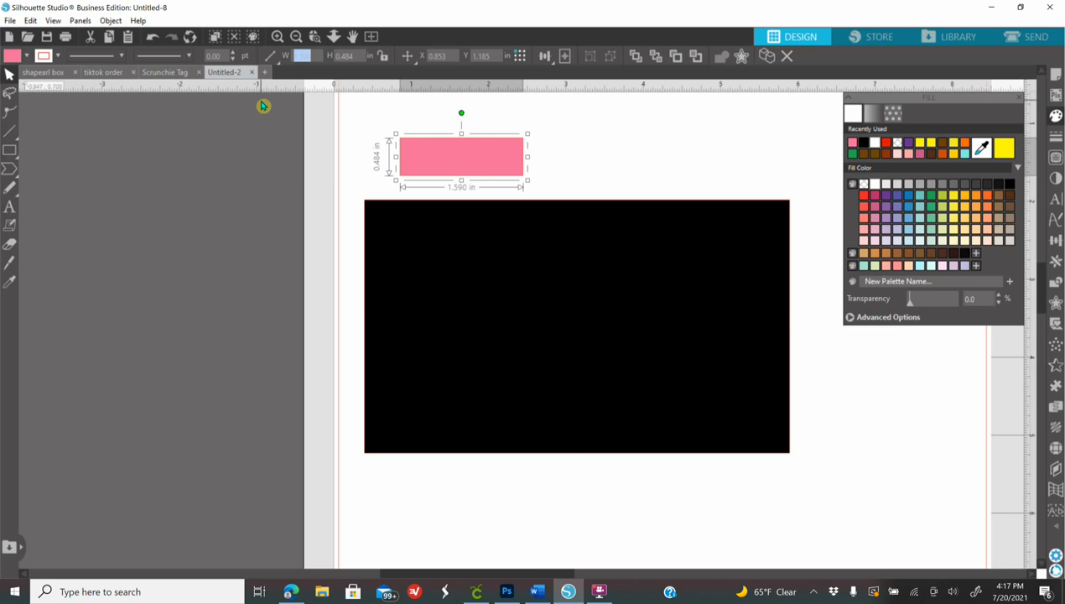
pyautogui.write('2')
pyautogui.press('Tab')
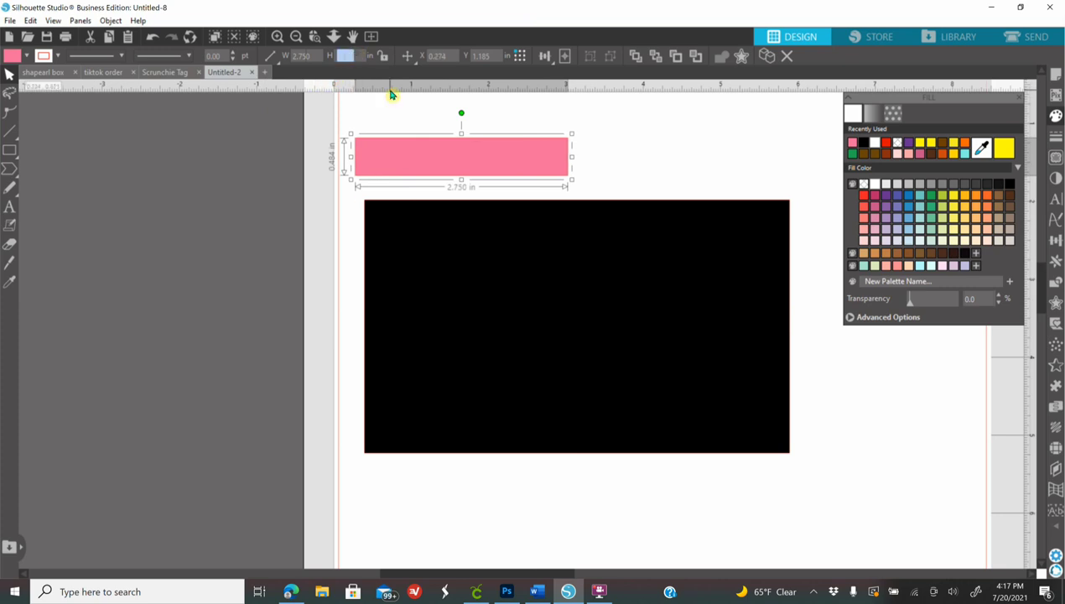
pyautogui.write('0.750')
pyautogui.press('Return')
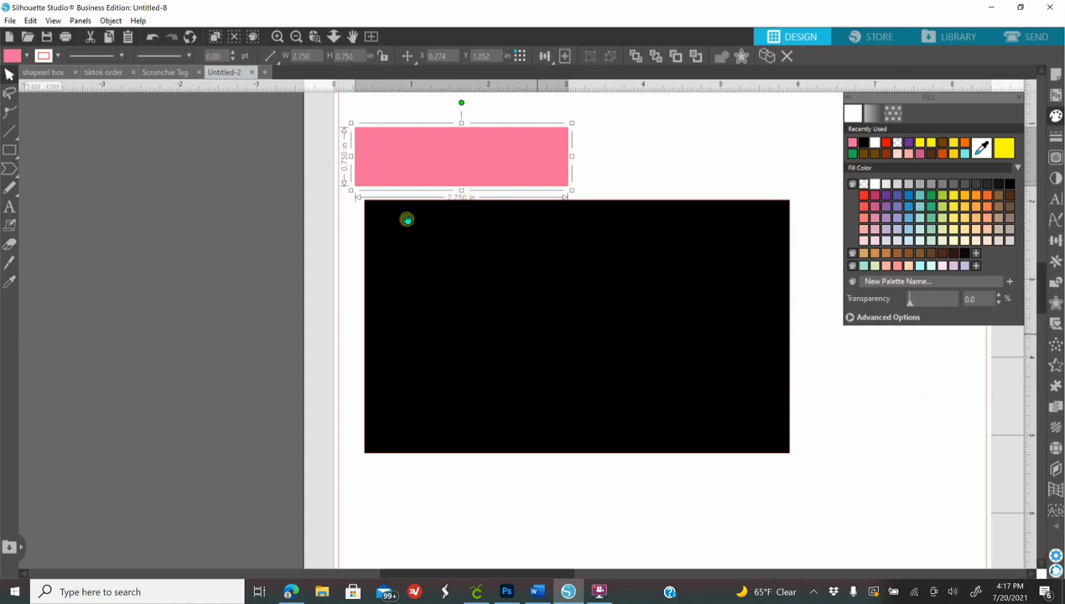
pyautogui.moveTo(400, 159); pyautogui.dragTo(418, 175)
pyautogui.click(288, 264)
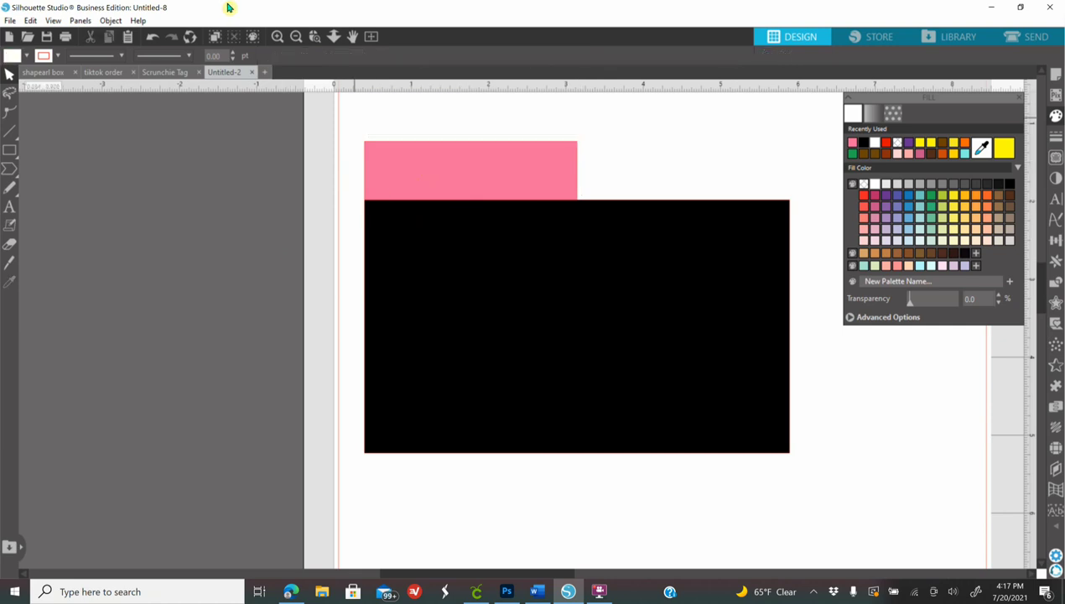
# - Edit the pink rectangle's points and shift its top-left point slightly inward to slant the left side
pyautogui.click(276, 37)
pyautogui.click(277, 37)
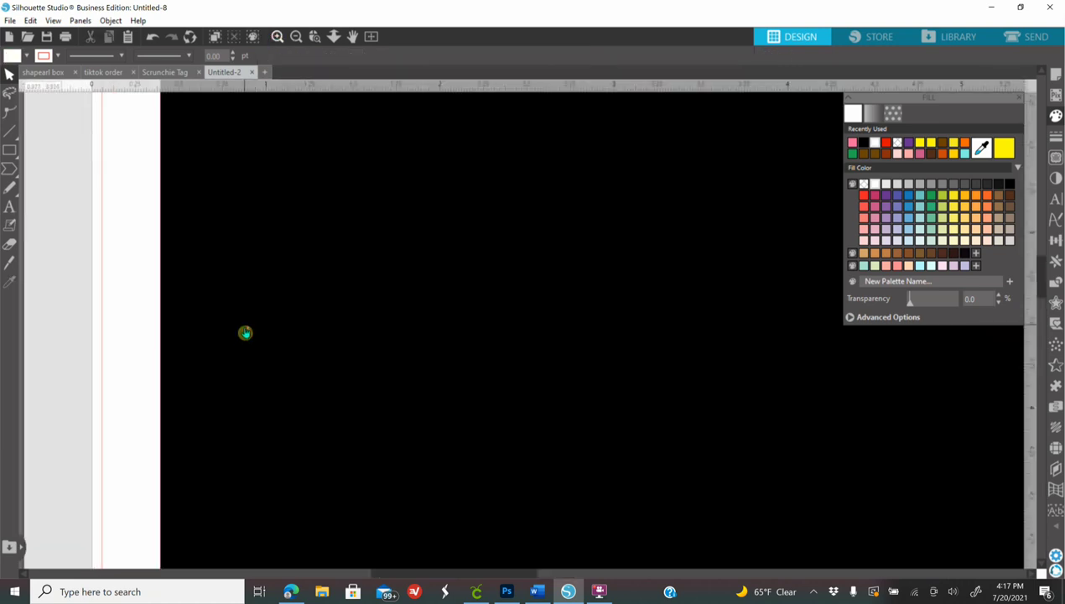
pyautogui.scroll(3, 244, 333)
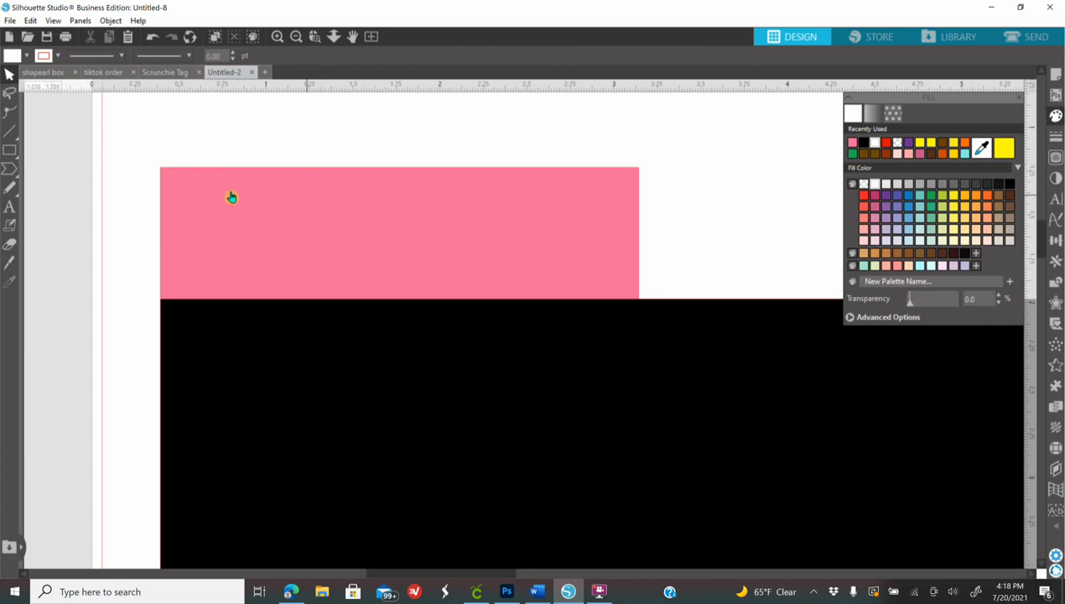
pyautogui.click(344, 216)
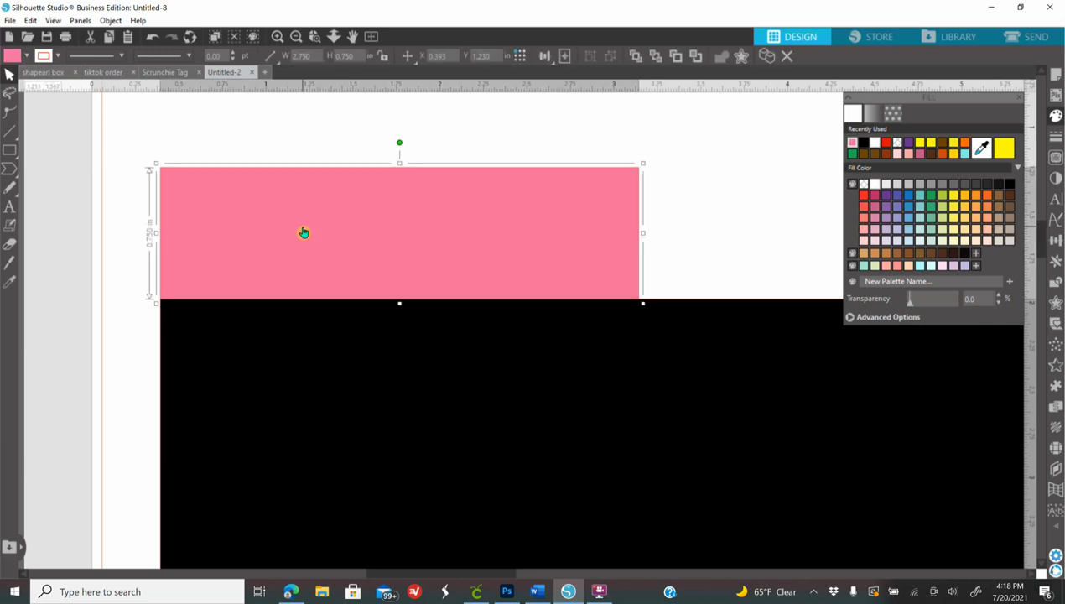
pyautogui.doubleClick(304, 232)
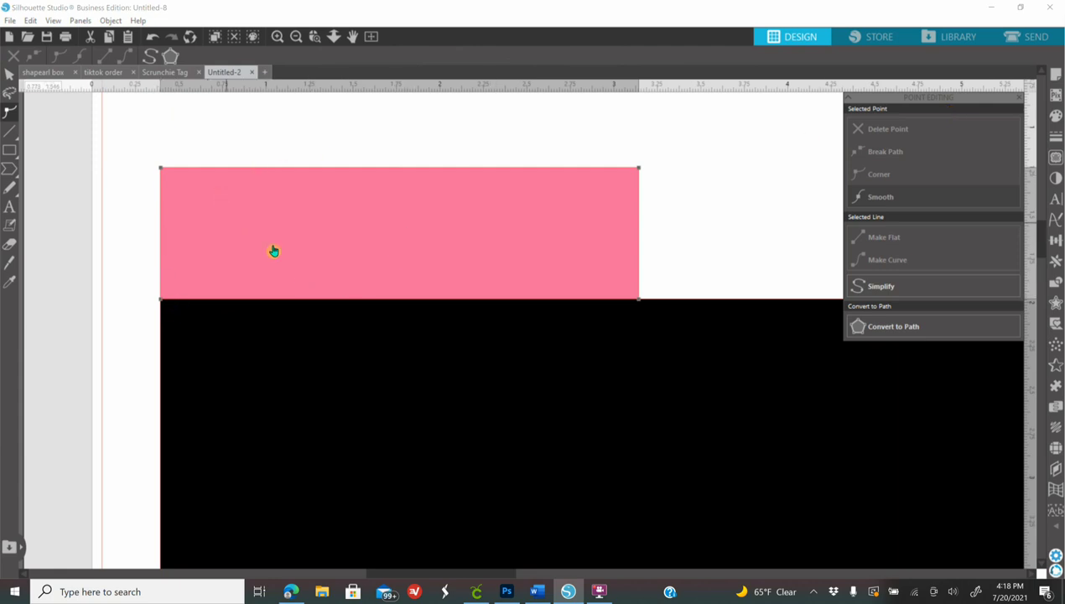
pyautogui.moveTo(505, 575); pyautogui.dragTo(469, 573)
pyautogui.click(277, 37)
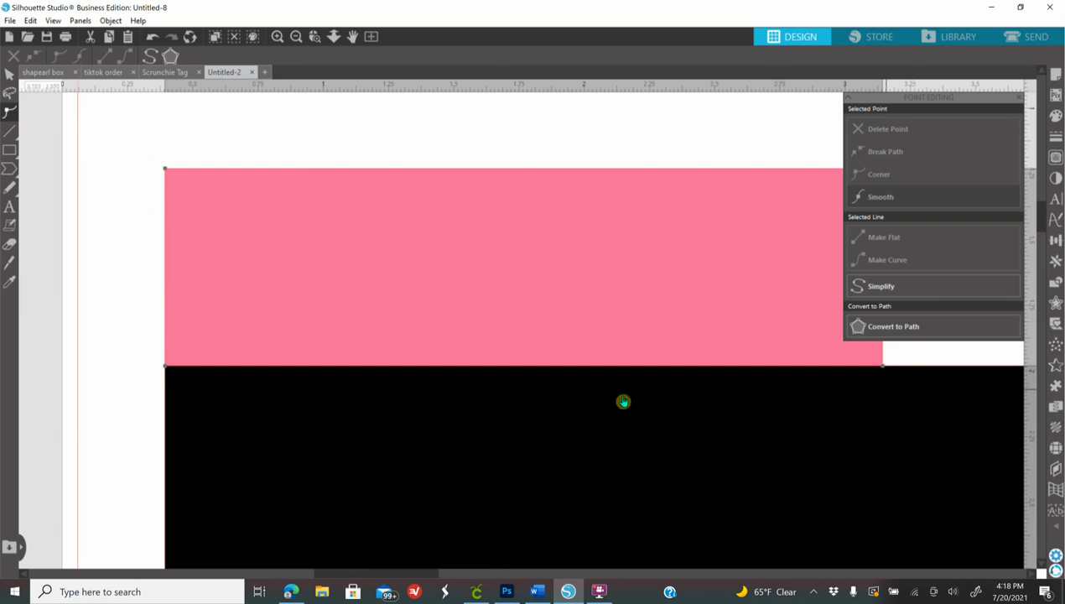
pyautogui.click(11, 242)
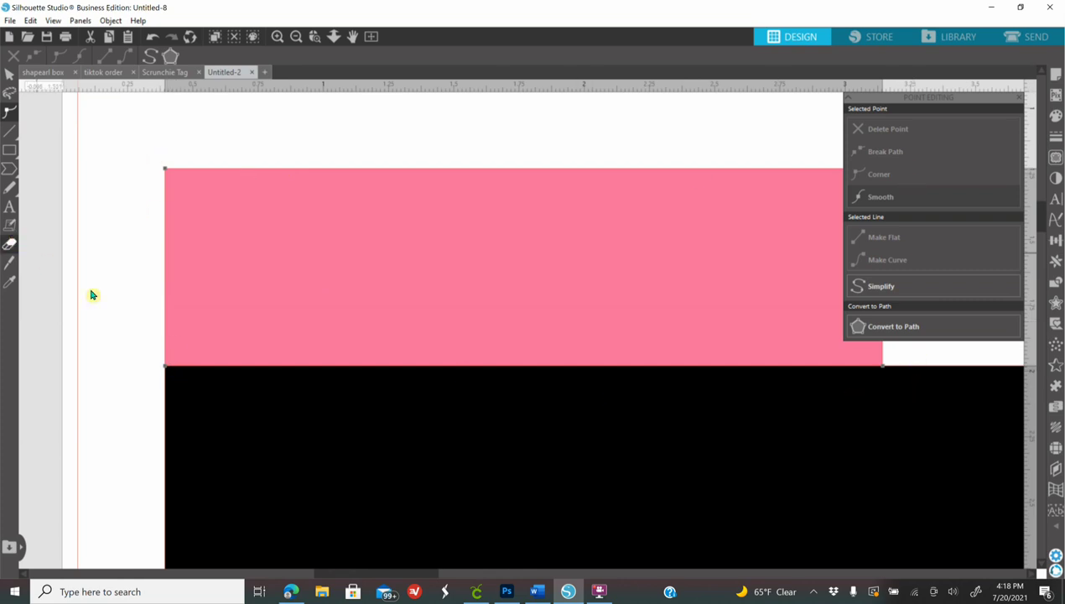
pyautogui.click(166, 171)
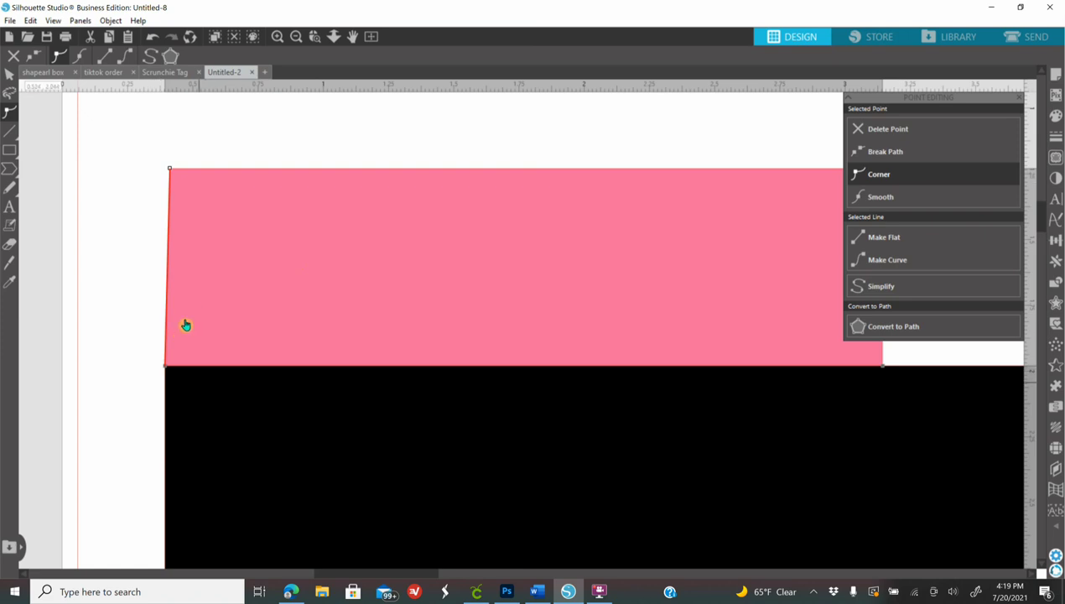
pyautogui.click(166, 193)
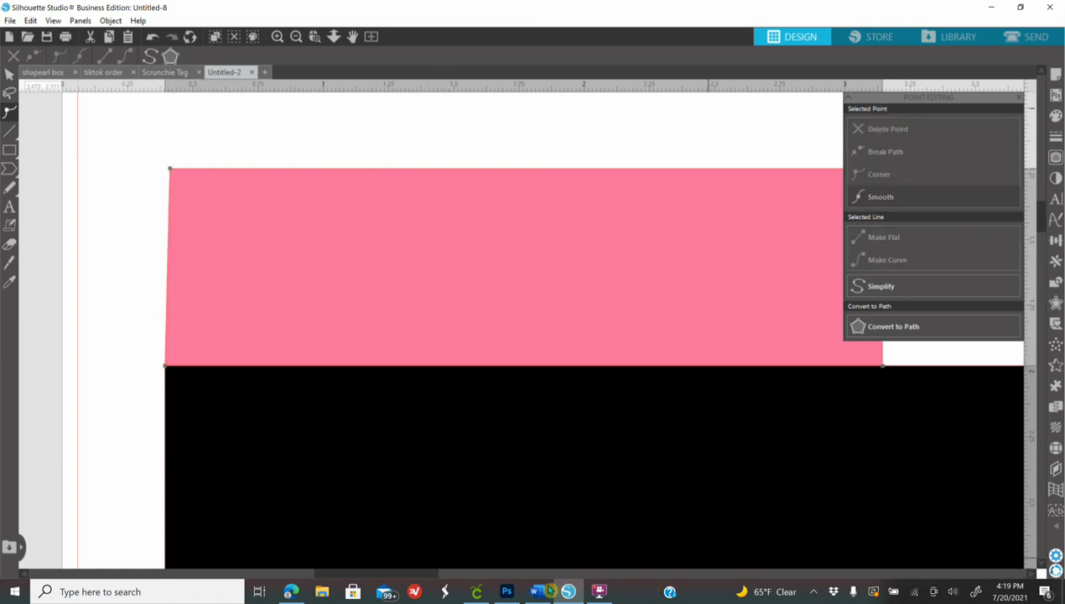
# - Shift the pink shape's top-right point slightly inward to slant the right side like the left one
pyautogui.moveTo(427, 577); pyautogui.dragTo(451, 573)
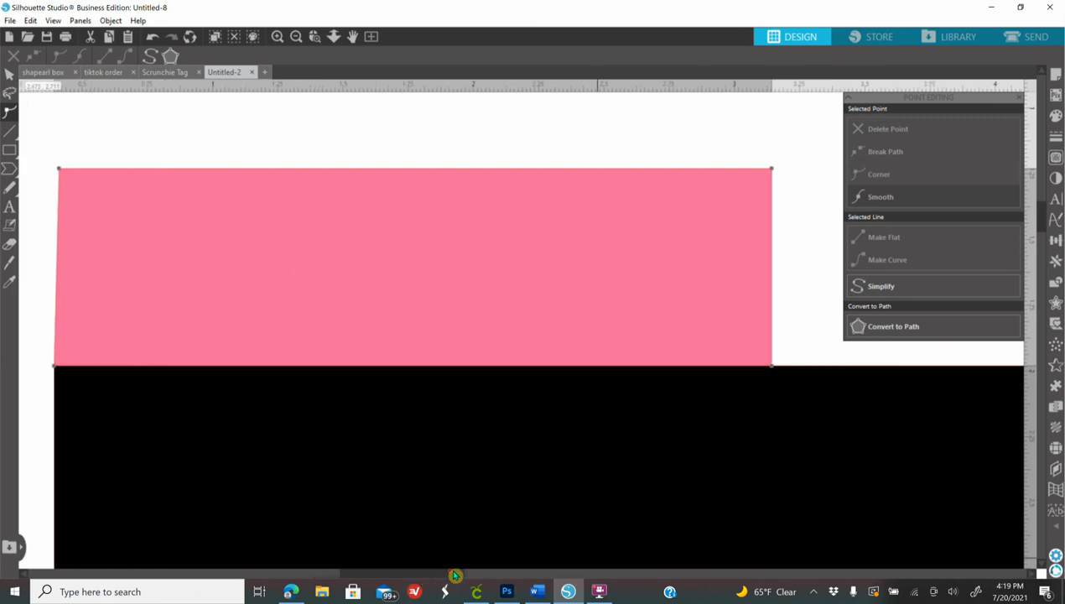
pyautogui.click(774, 170)
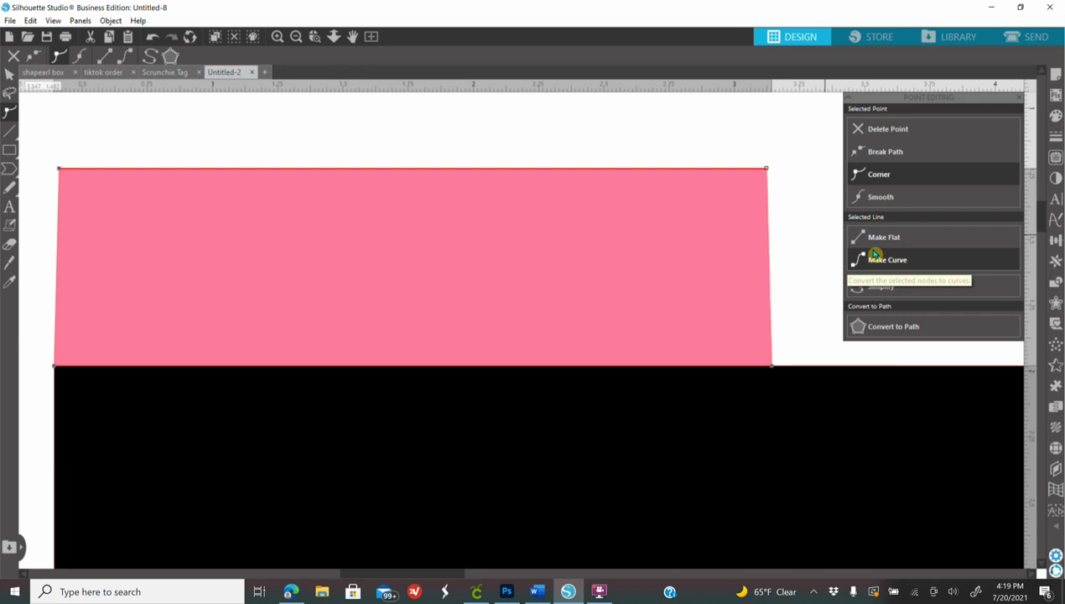
pyautogui.click(875, 254)
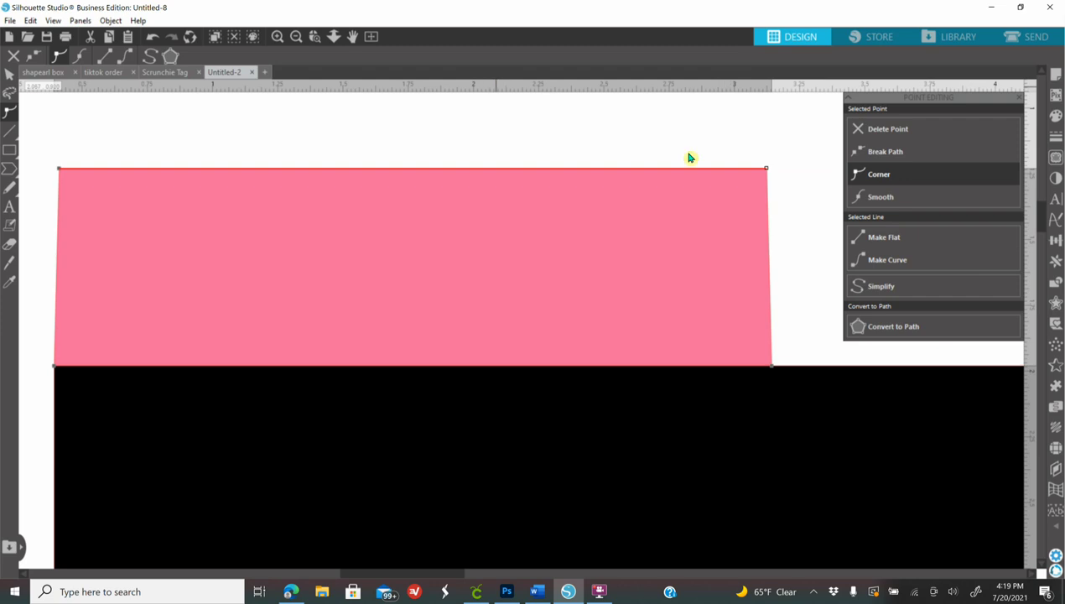
# - Nudge the pink flap slightly downward so its bottom edge meets the black rectangle's top edge
pyautogui.click(795, 151)
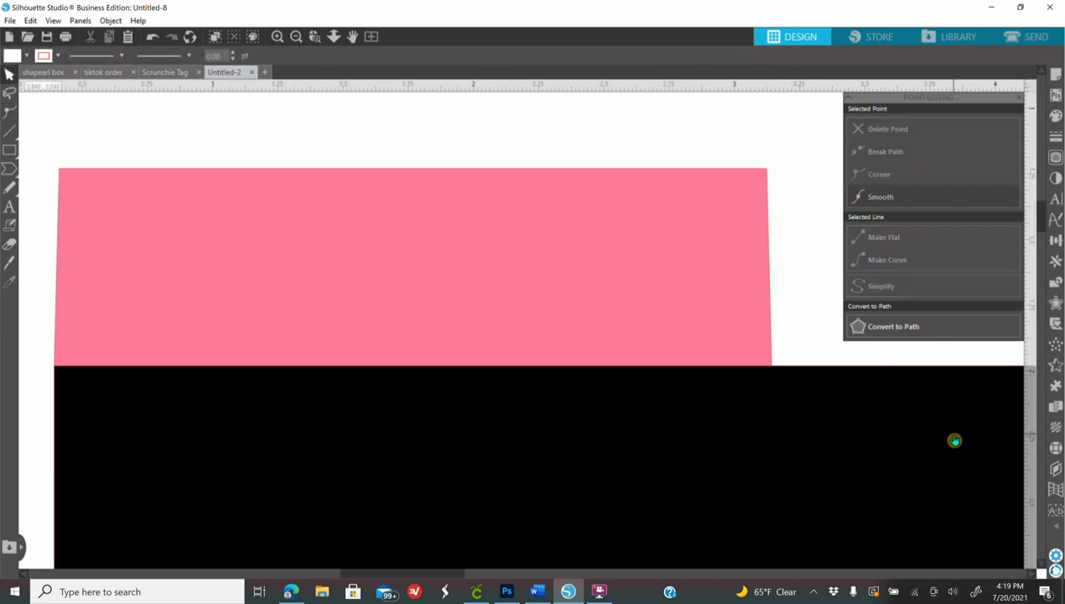
pyautogui.click(298, 38)
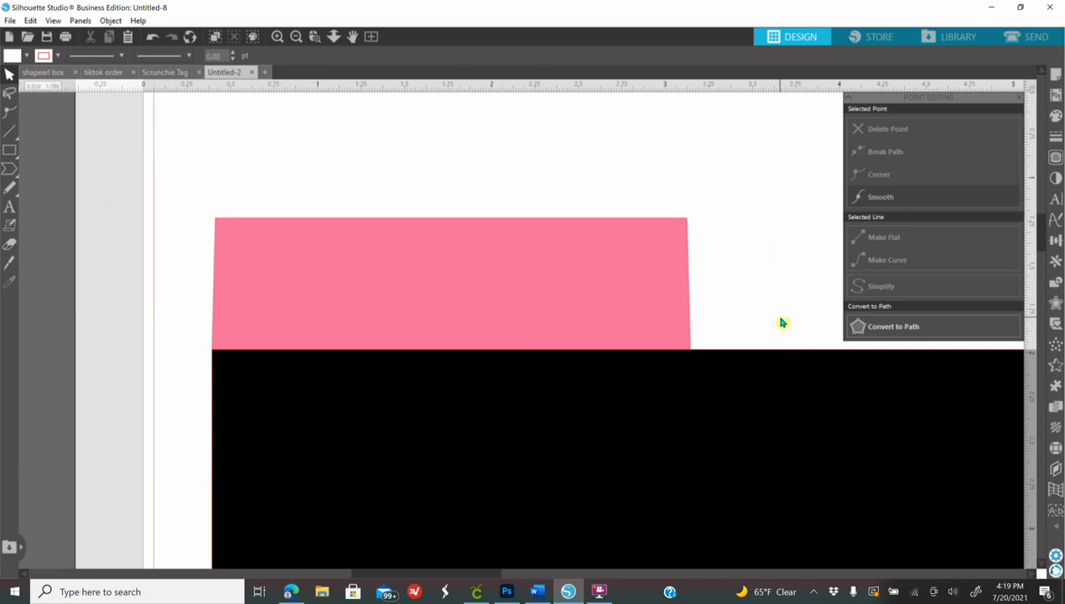
pyautogui.moveTo(516, 284)
pyautogui.mouseDown()
pyautogui.moveTo(518, 257)
pyautogui.moveTo(542, 300)
pyautogui.moveTo(529, 247)
pyautogui.moveTo(526, 288)
pyautogui.mouseUp()
pyautogui.press('Escape')
pyautogui.click(440, 286)
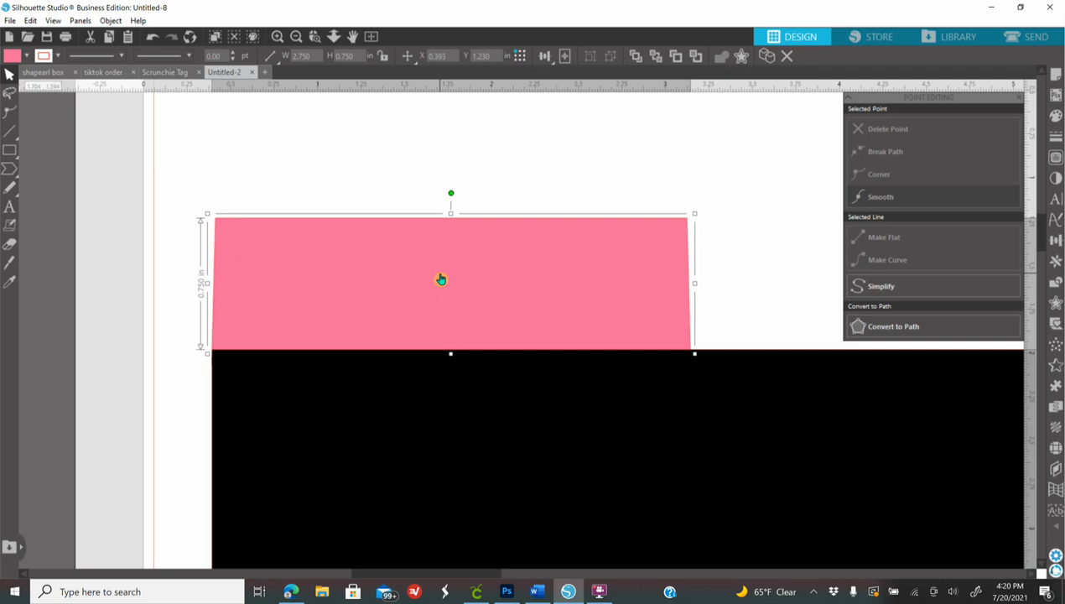
pyautogui.moveTo(440, 279); pyautogui.dragTo(439, 278)
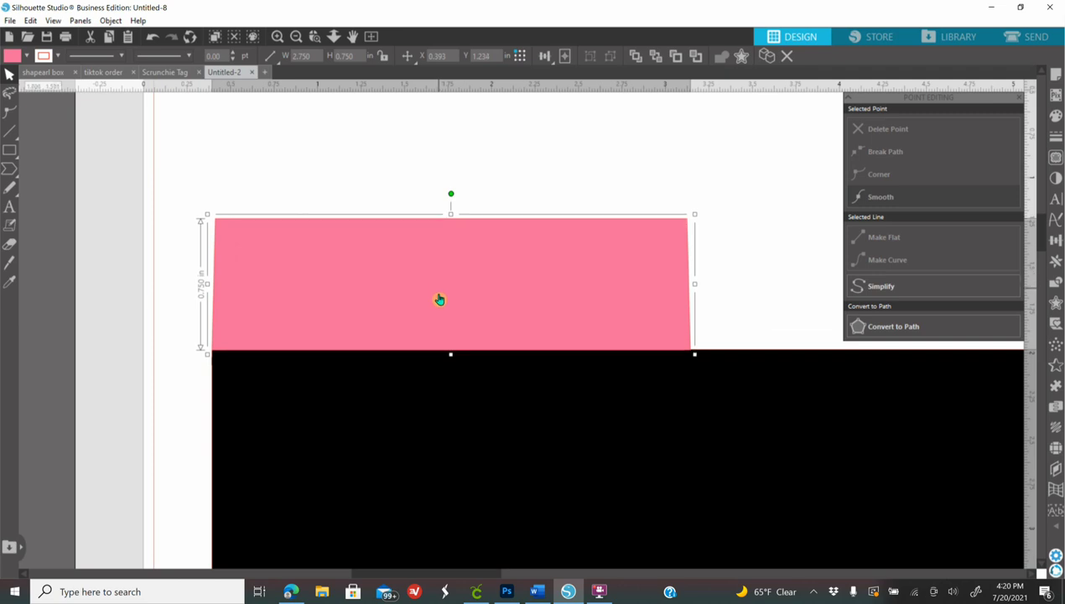
# - Fill the black rectangle with white and check the seam where the pink flap meets its top edge
pyautogui.click(483, 453)
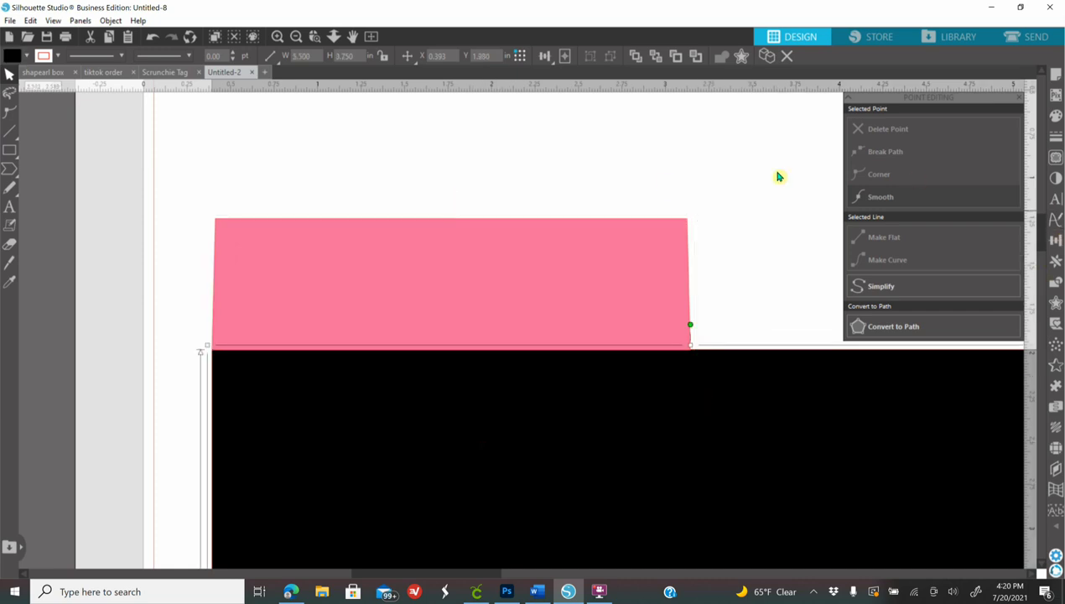
pyautogui.click(1056, 116)
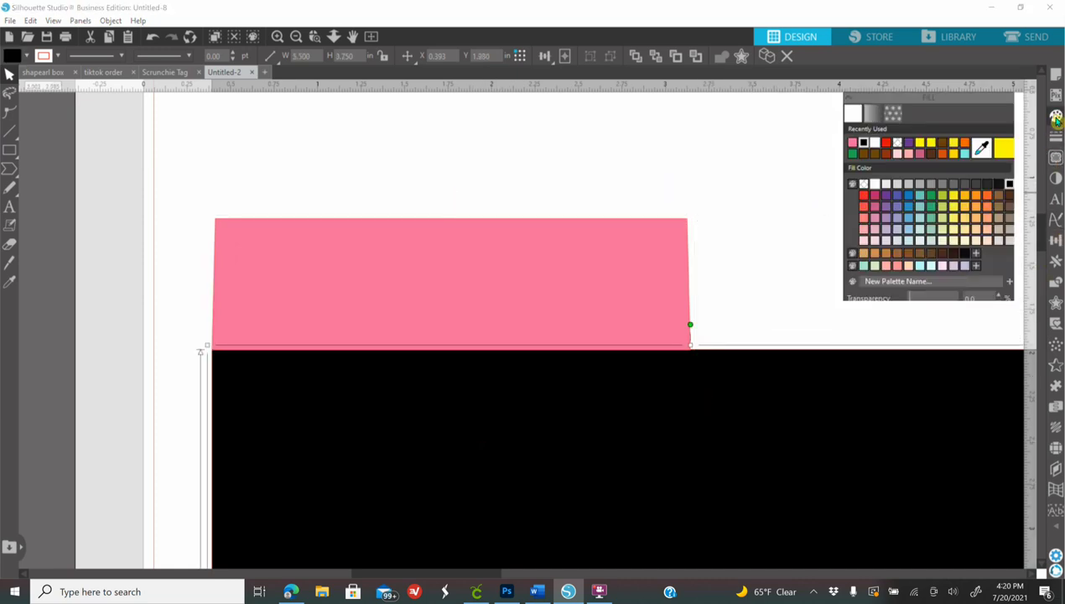
pyautogui.click(874, 144)
pyautogui.click(761, 238)
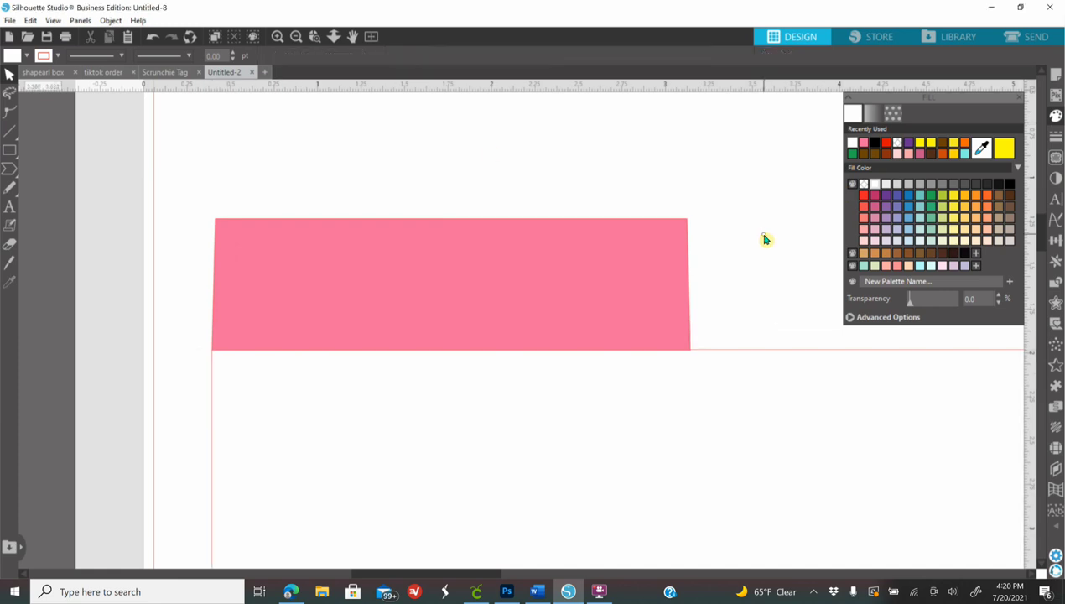
pyautogui.click(277, 38)
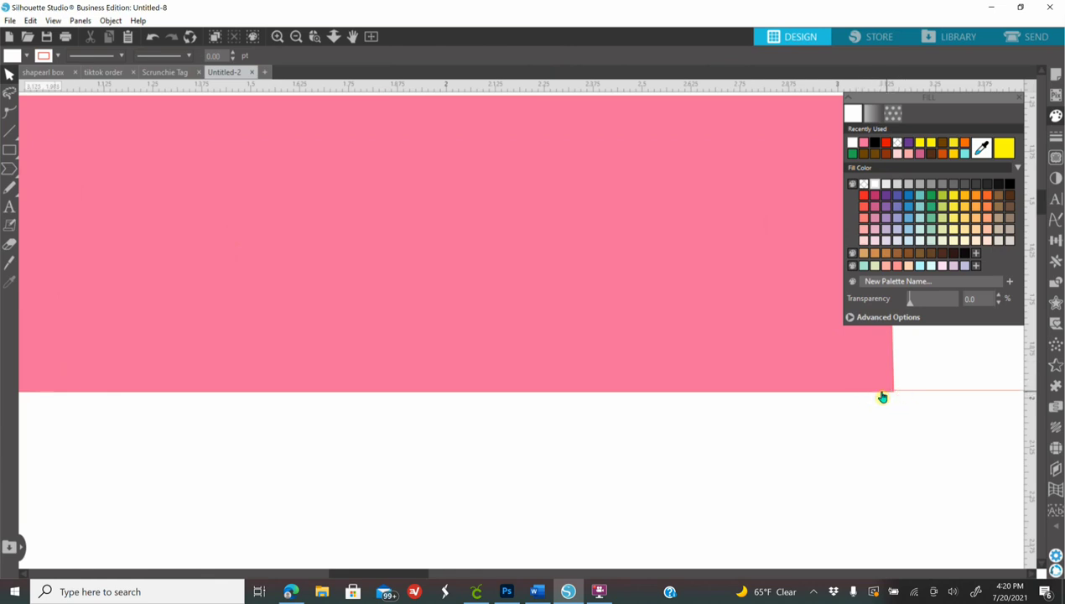
pyautogui.click(297, 37)
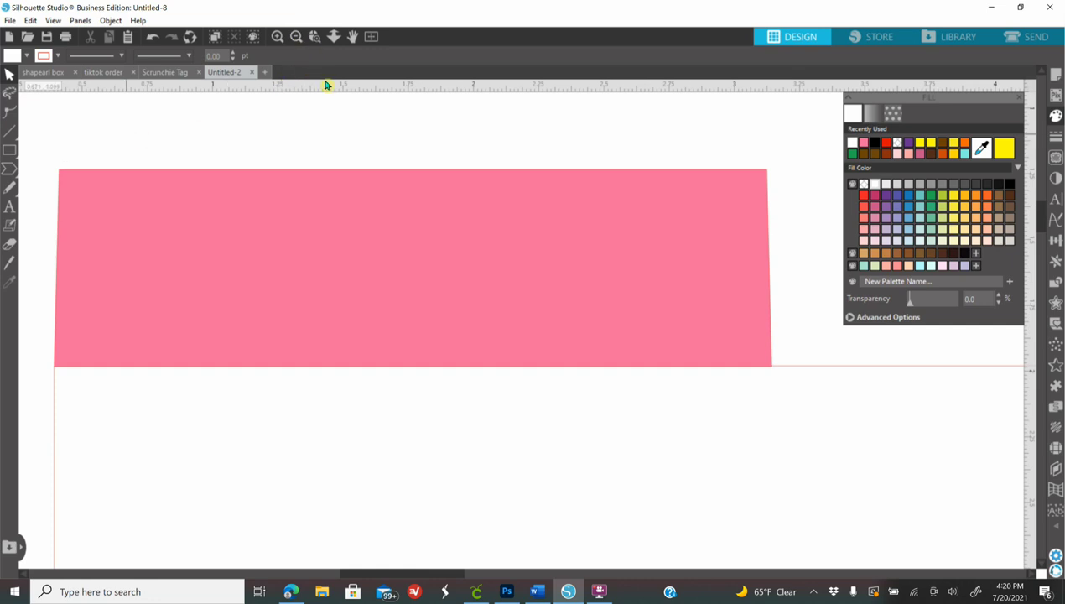
# - Select the pink flap and the white rectangle together and weld them into one shape
pyautogui.moveTo(439, 578); pyautogui.dragTo(397, 572)
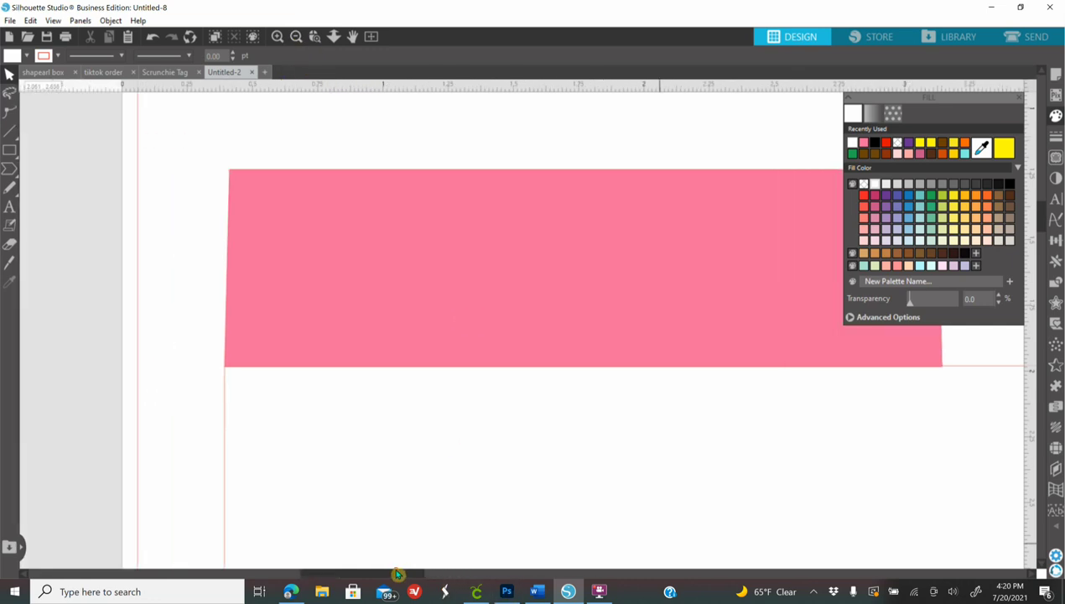
pyautogui.moveTo(161, 159); pyautogui.dragTo(518, 506)
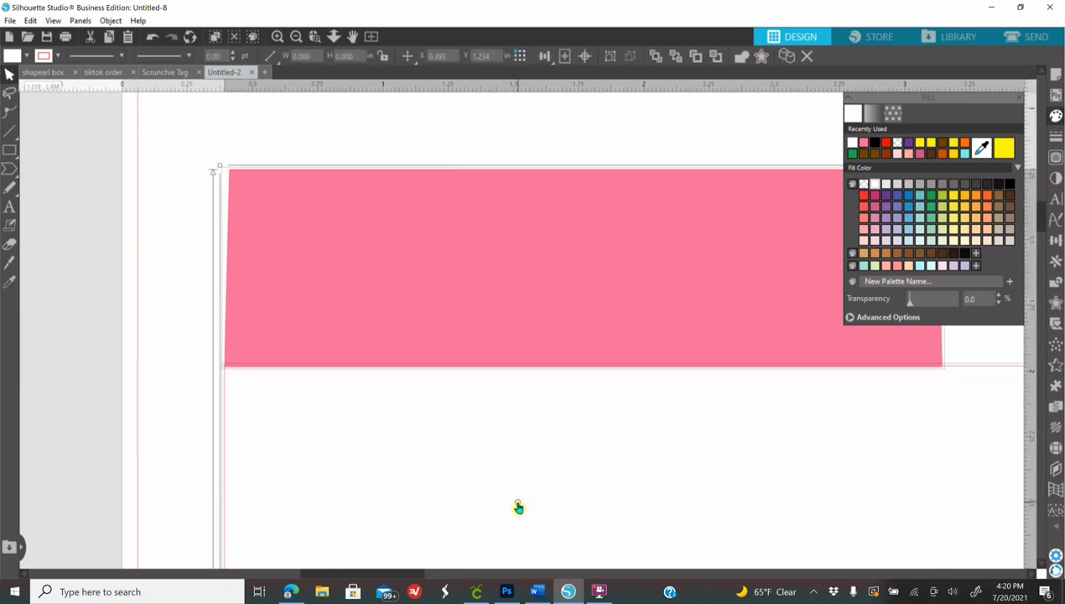
pyautogui.rightClick(388, 302)
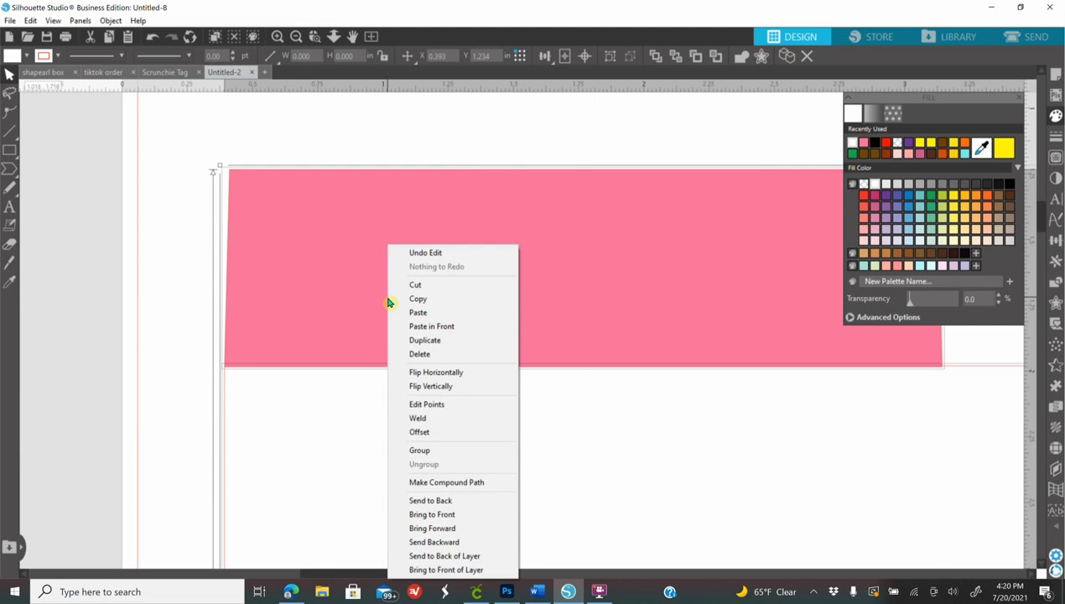
pyautogui.click(420, 417)
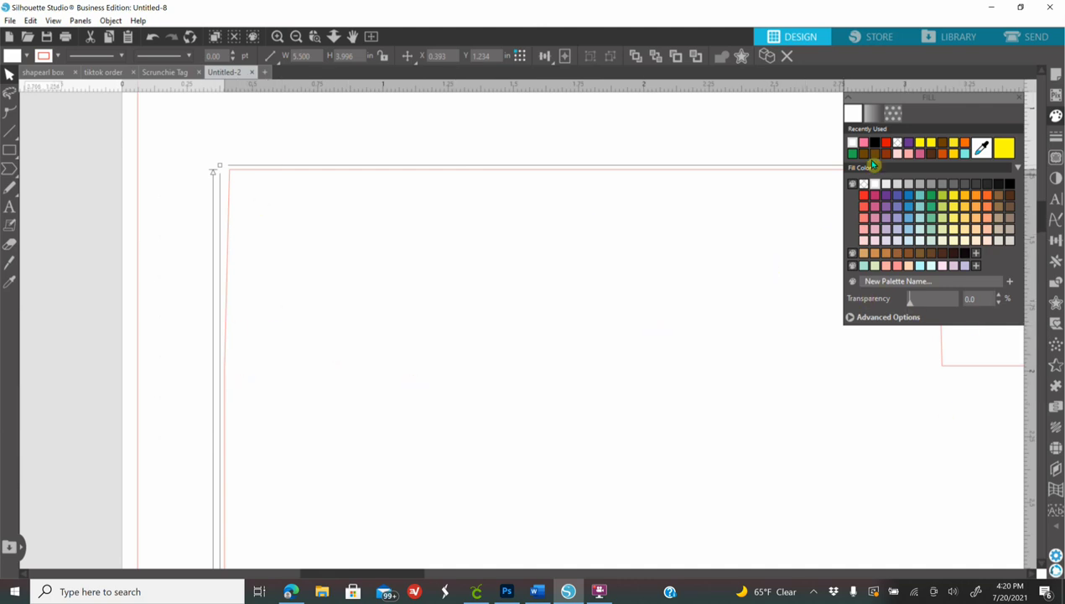
# - Try several fill colors on the welded shape, ending with orange
pyautogui.click(886, 143)
pyautogui.click(898, 218)
pyautogui.click(942, 229)
pyautogui.click(977, 206)
pyautogui.click(985, 206)
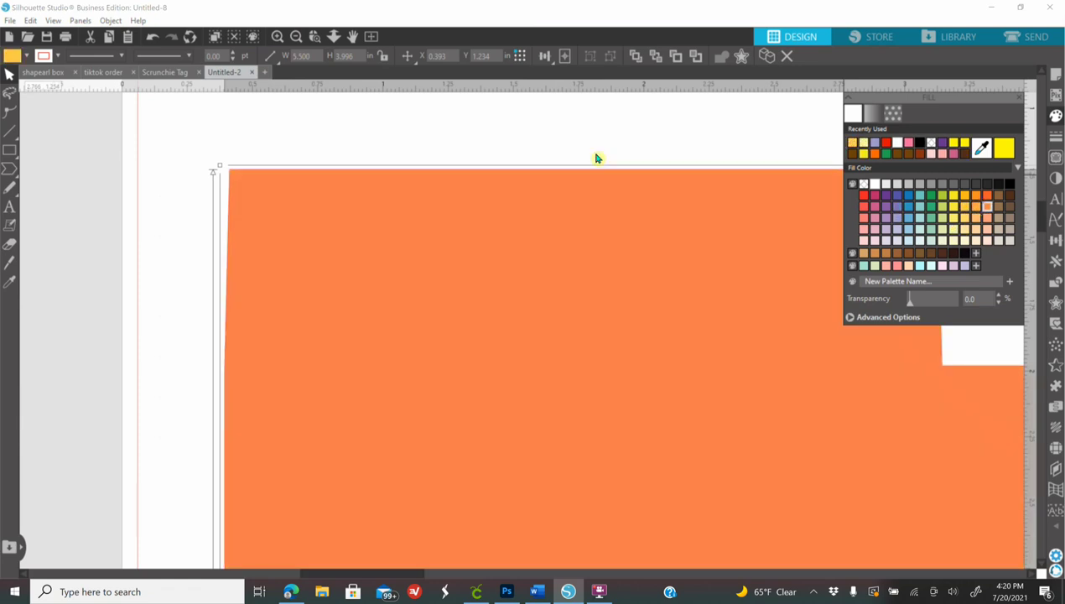
# - Try other fill colors on the welded shape and settle on light teal
pyautogui.click(296, 37)
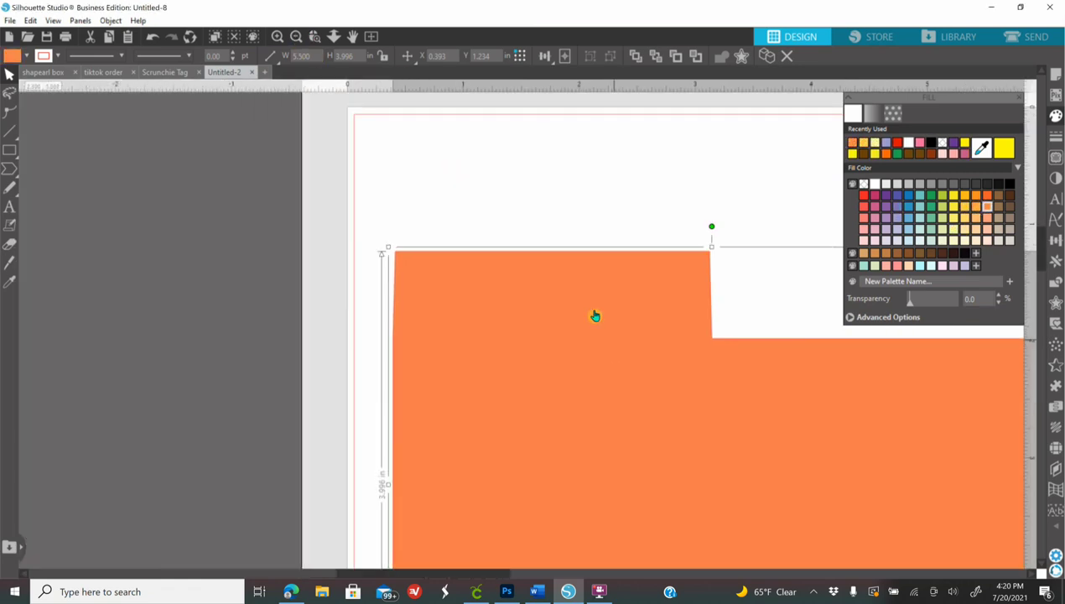
pyautogui.click(297, 37)
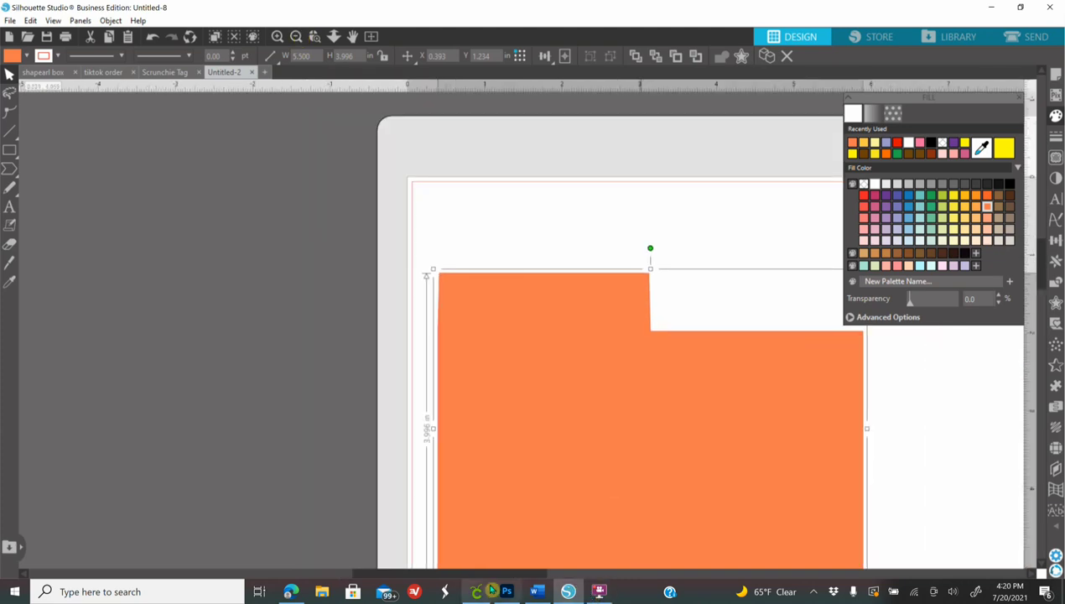
pyautogui.scroll(-3, 487, 530)
pyautogui.click(916, 197)
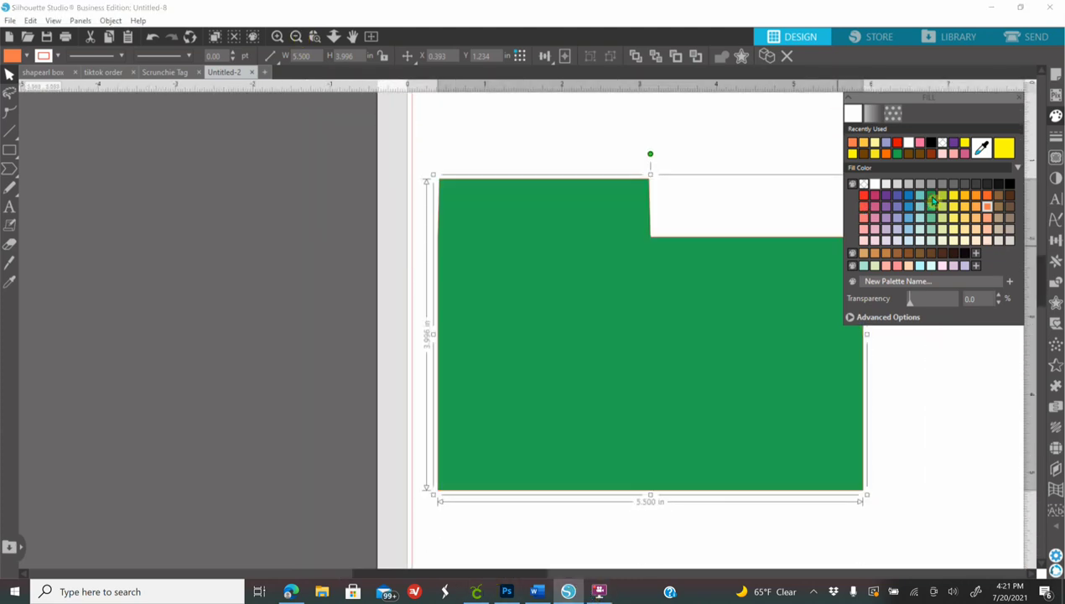
pyautogui.click(954, 229)
pyautogui.click(972, 219)
pyautogui.click(920, 205)
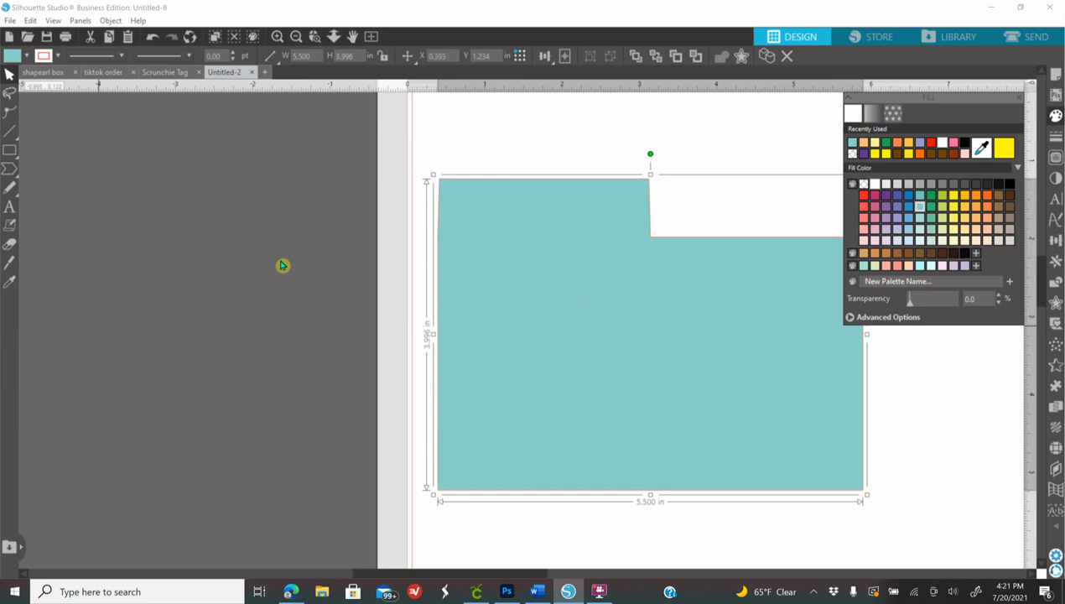
pyautogui.click(284, 313)
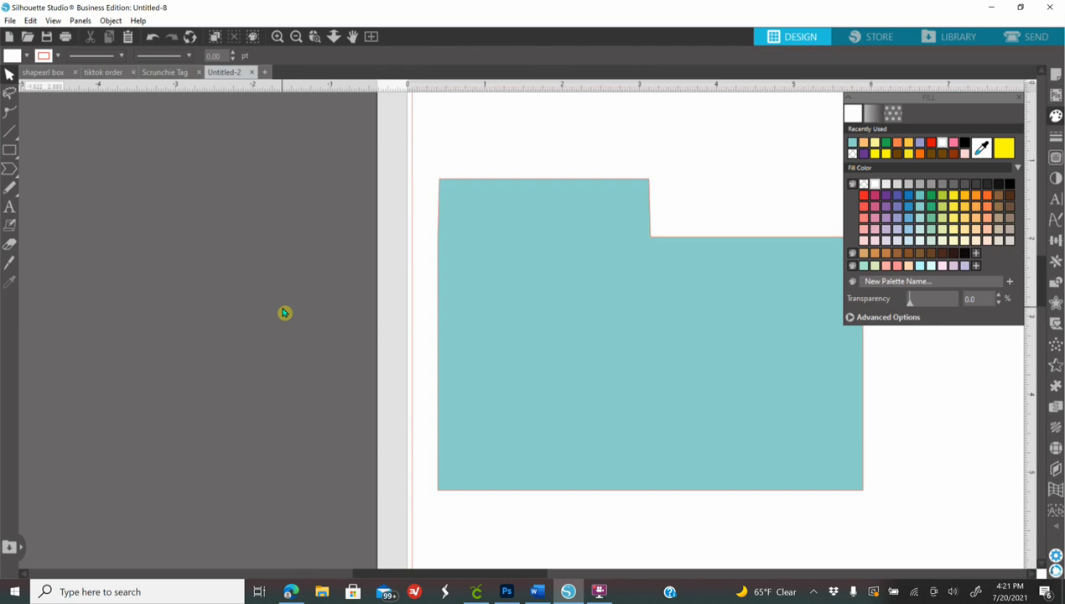
# - Switch to the browser, copy the sunflower texture image, and paste it into the Silhouette Studio document
pyautogui.click(291, 590)
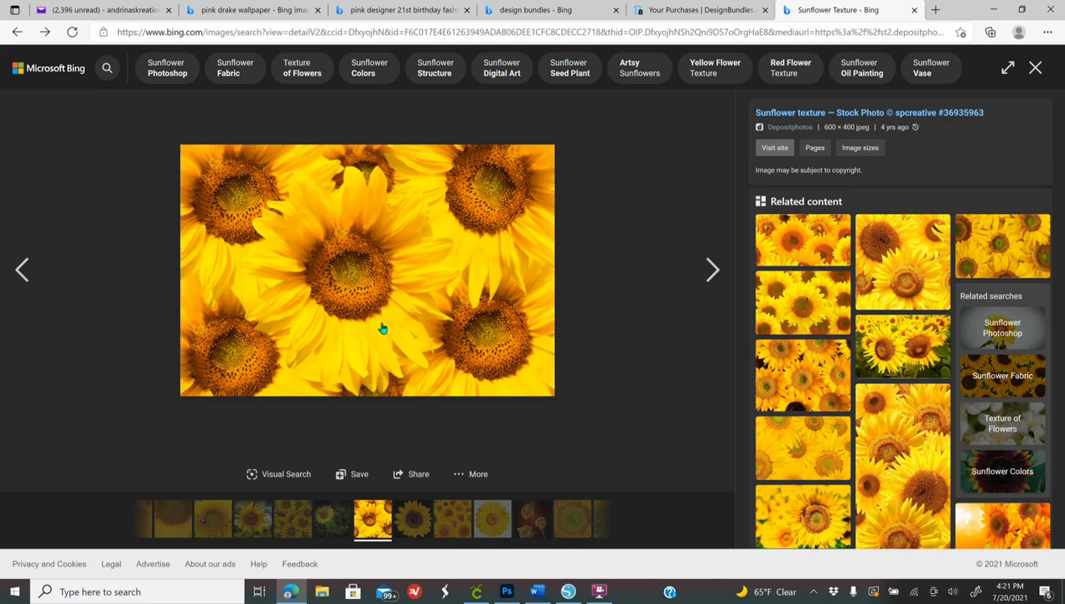
pyautogui.rightClick(350, 242)
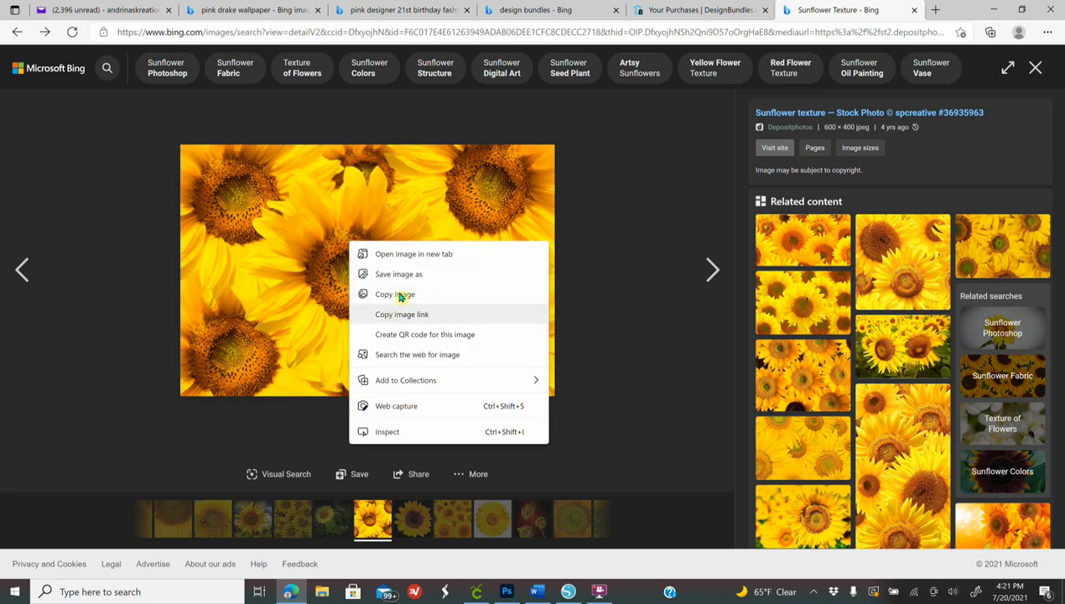
pyautogui.click(399, 294)
pyautogui.click(569, 592)
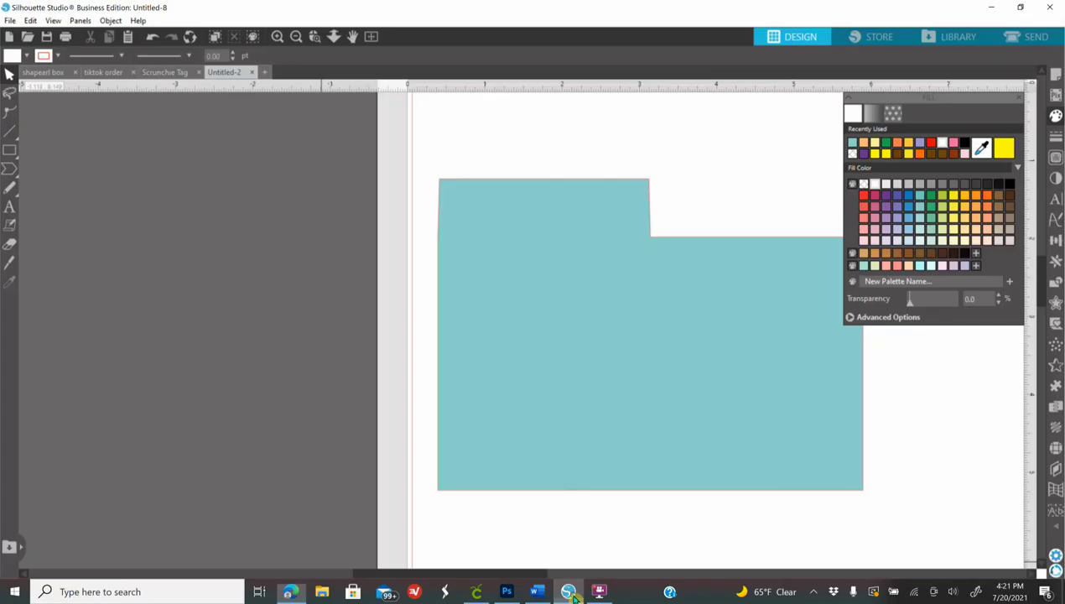
pyautogui.rightClick(244, 192)
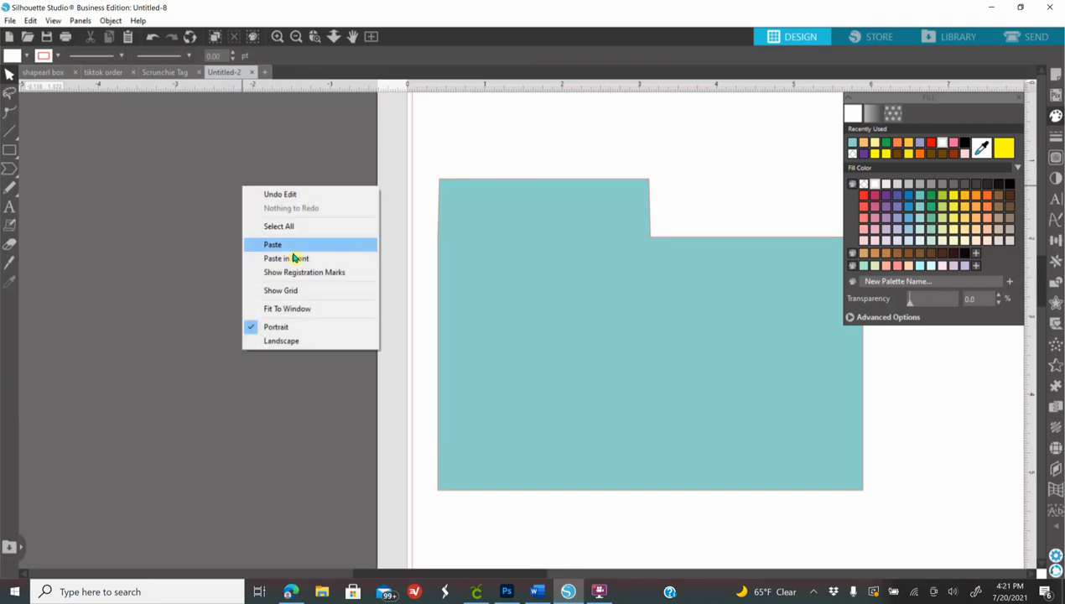
pyautogui.click(295, 249)
# - Place the sunflower image over the teal shape and enlarge it to about 6.15 by 4.10 in to cover the shape completely
pyautogui.moveTo(435, 333); pyautogui.dragTo(505, 301)
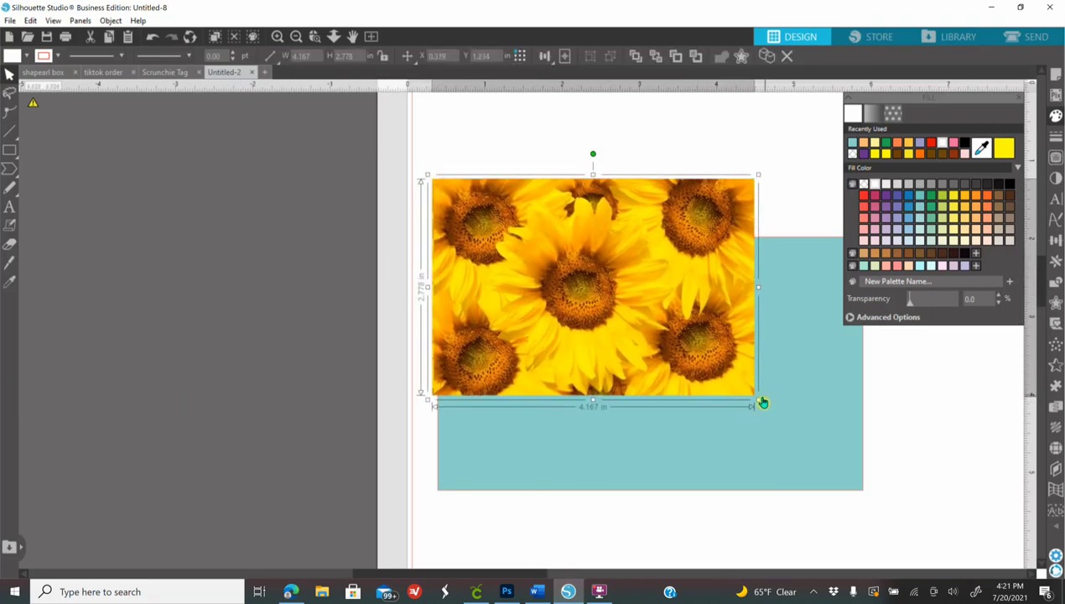
pyautogui.moveTo(759, 403); pyautogui.dragTo(733, 416)
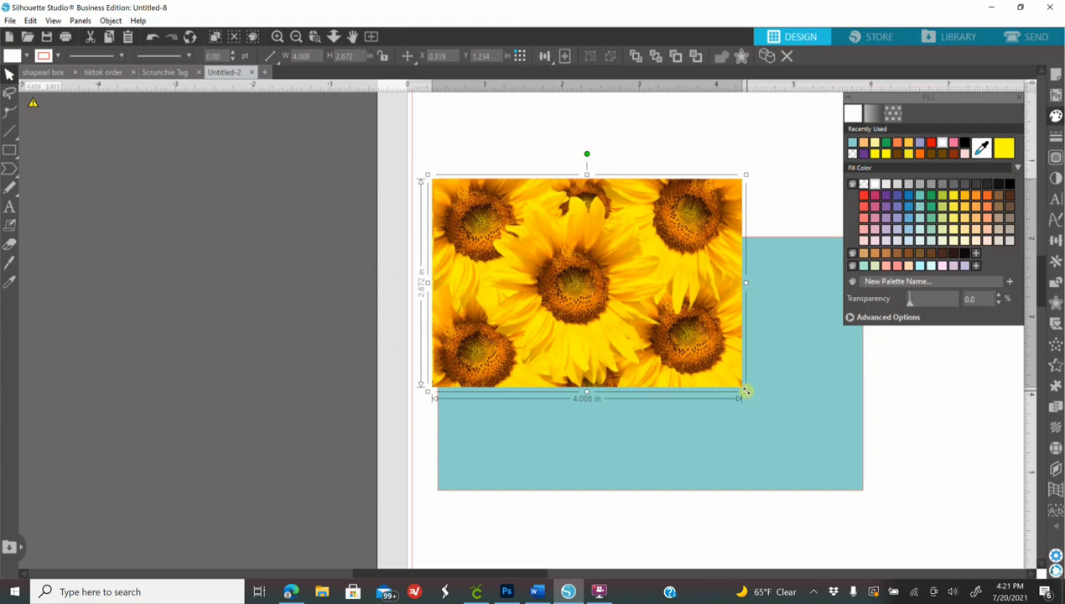
pyautogui.moveTo(745, 391); pyautogui.dragTo(782, 416)
pyautogui.moveTo(826, 491); pyautogui.dragTo(884, 542)
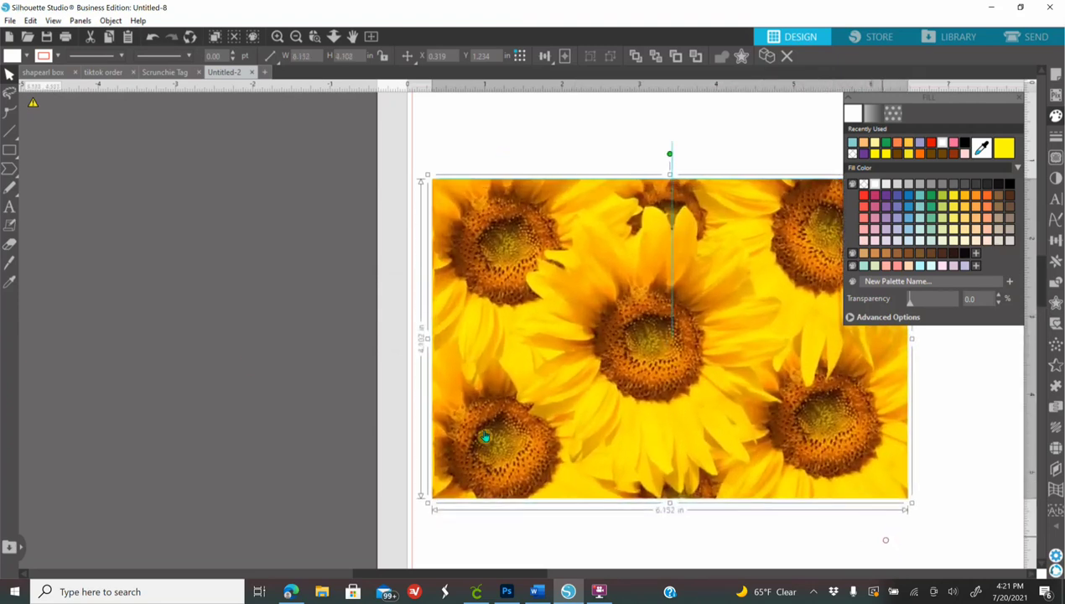
pyautogui.moveTo(422, 568); pyautogui.dragTo(548, 574)
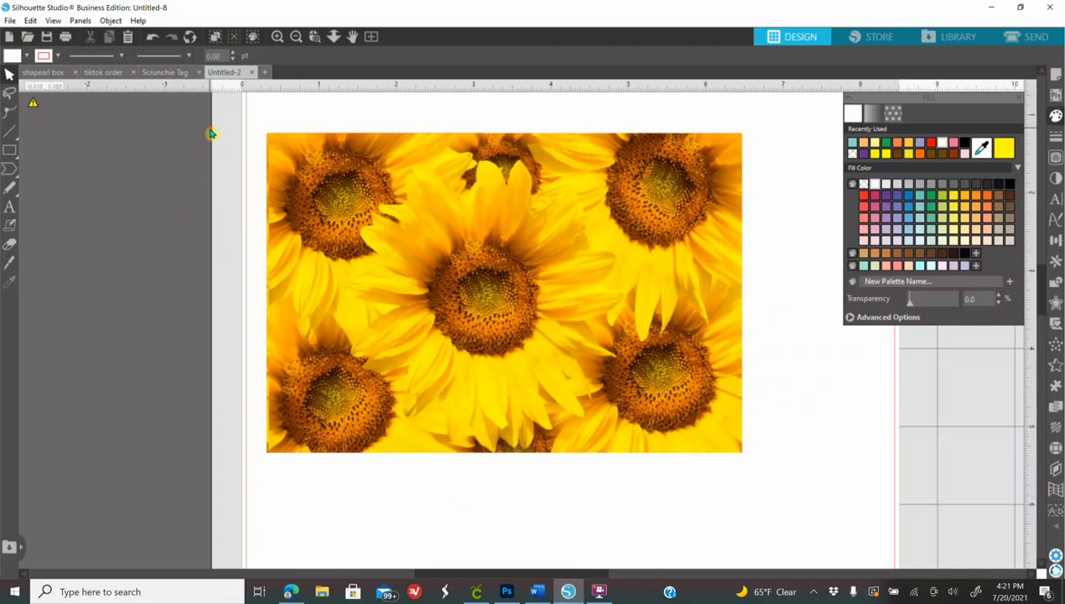
# - Crop the sunflower image to the outline of the teal shape and move the cropped piece toward the middle of the page
pyautogui.click(345, 221)
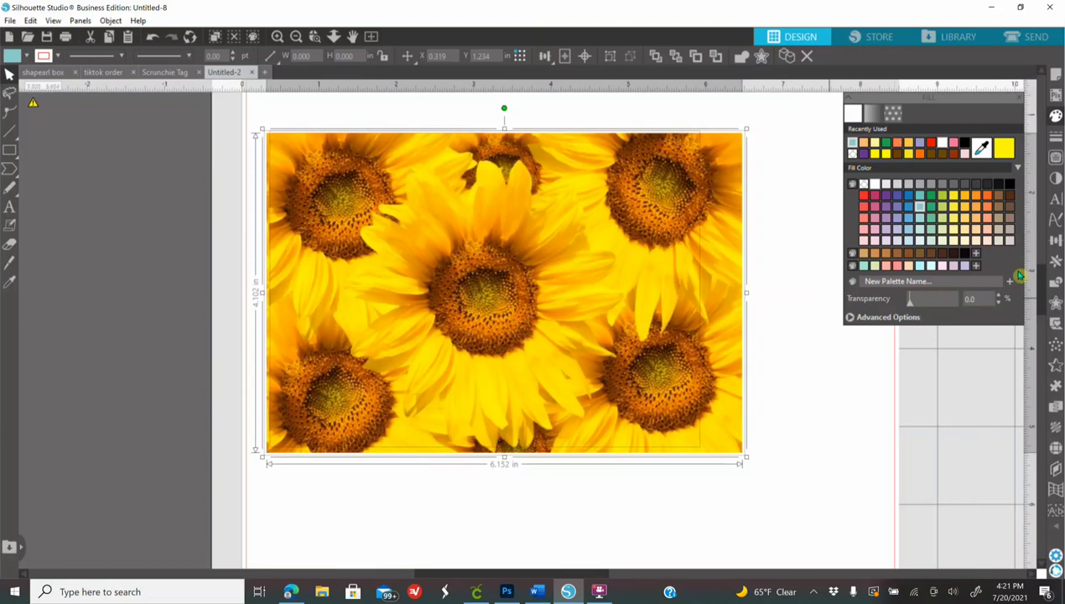
pyautogui.click(1057, 285)
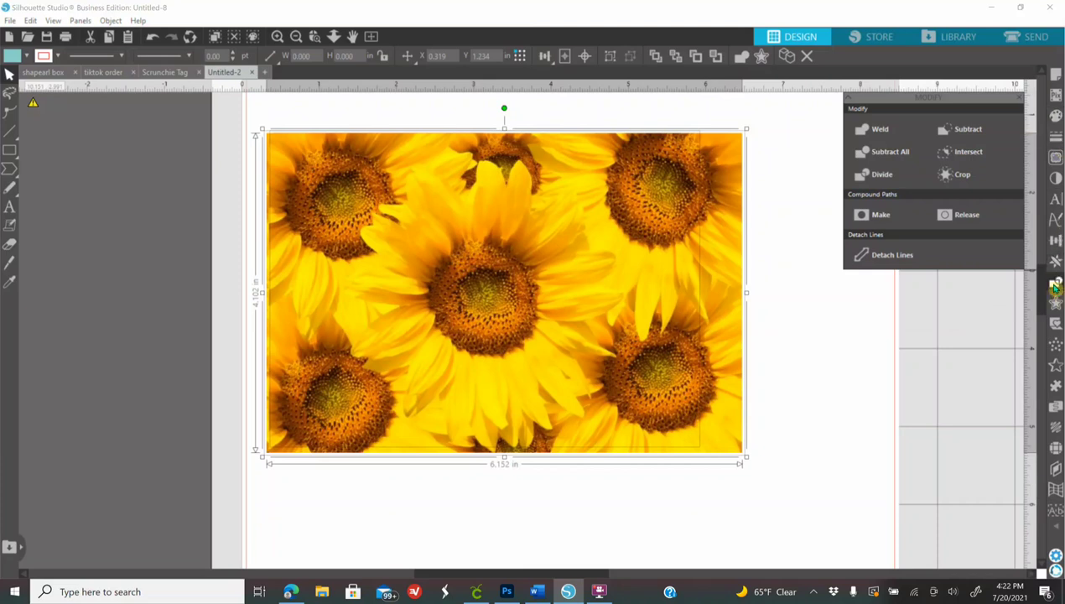
pyautogui.click(961, 175)
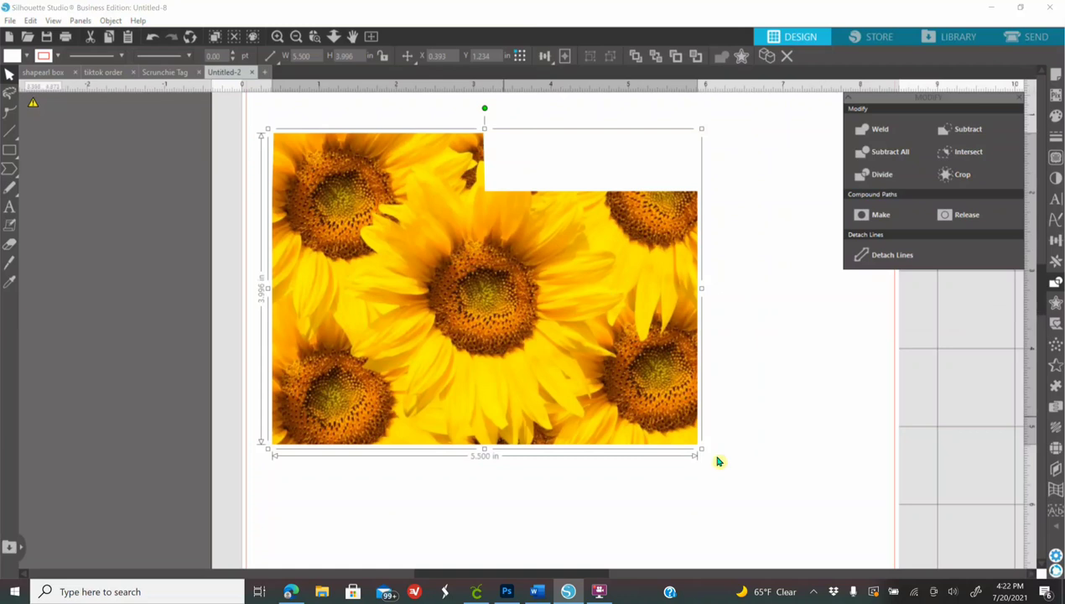
pyautogui.moveTo(523, 383); pyautogui.dragTo(628, 447)
pyautogui.click(266, 300)
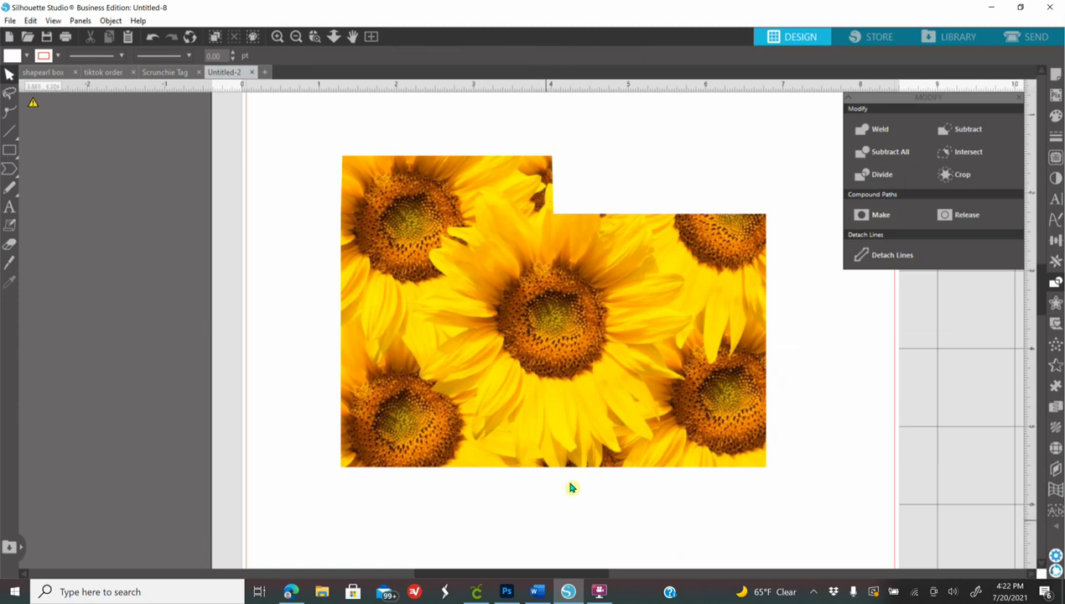
# - Draw a rectangle about 2.47 by 1.49 in over the upper-right part of the sunflower shape
pyautogui.moveTo(12, 152)
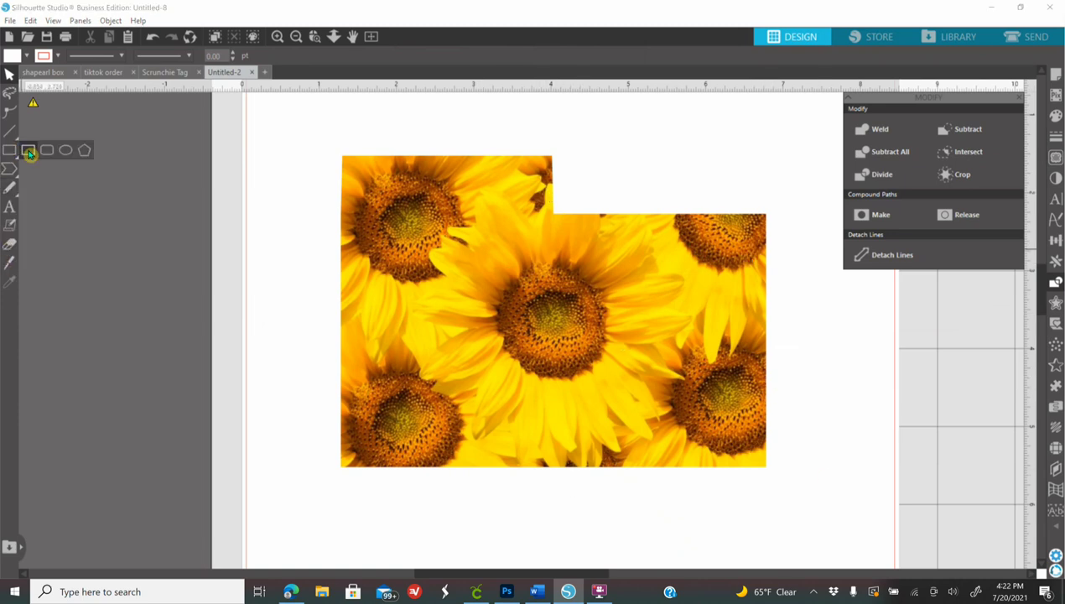
pyautogui.click(27, 150)
pyautogui.moveTo(595, 130)
pyautogui.mouseDown()
pyautogui.moveTo(706, 219)
pyautogui.moveTo(787, 247)
pyautogui.mouseUp()
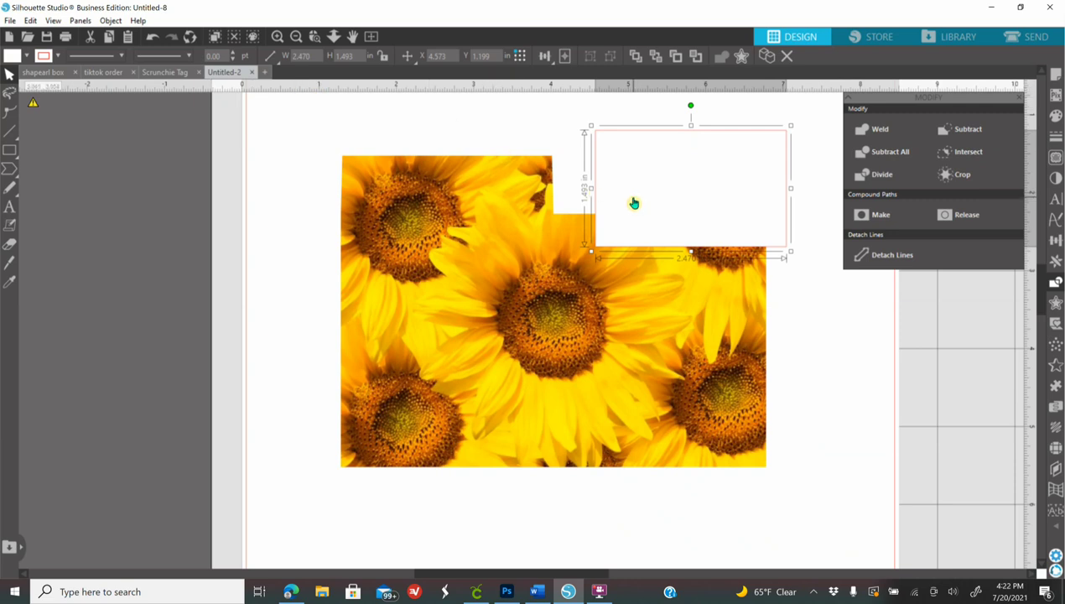
# - Set the new rectangle's width to 2.75 in and its height to 3.25 in
pyautogui.click(304, 55)
pyautogui.write('2.75')
pyautogui.press('Return')
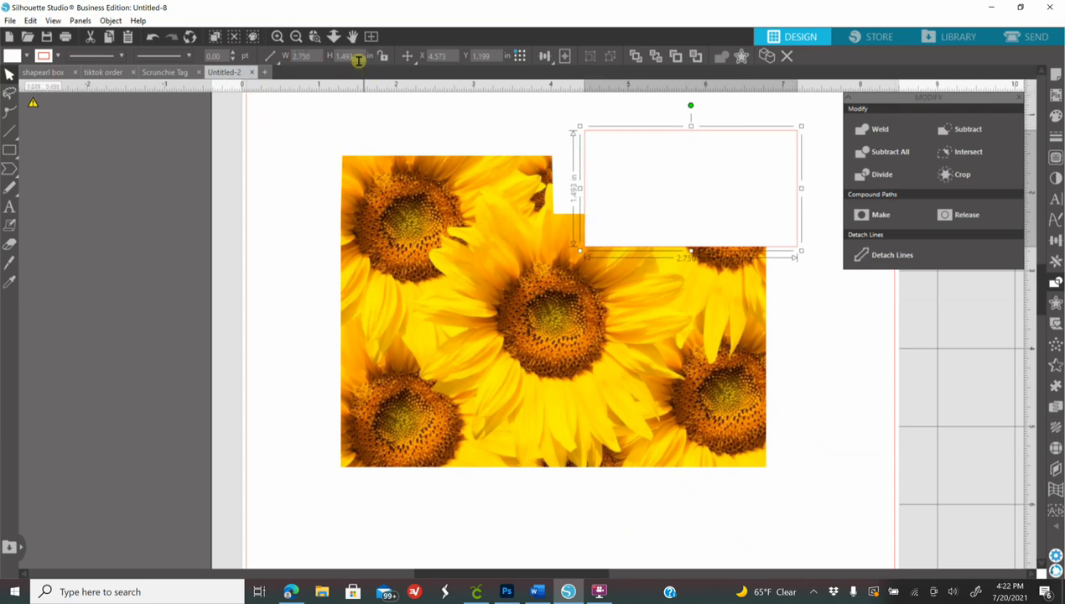
pyautogui.moveTo(339, 88); pyautogui.dragTo(336, 90)
pyautogui.write('3.25')
pyautogui.press('Return')
# - Fill the 2.75 by 3.25 in rectangle with black and place it over the sunflower shape's lower-left part, flush with its edges
pyautogui.click(1056, 114)
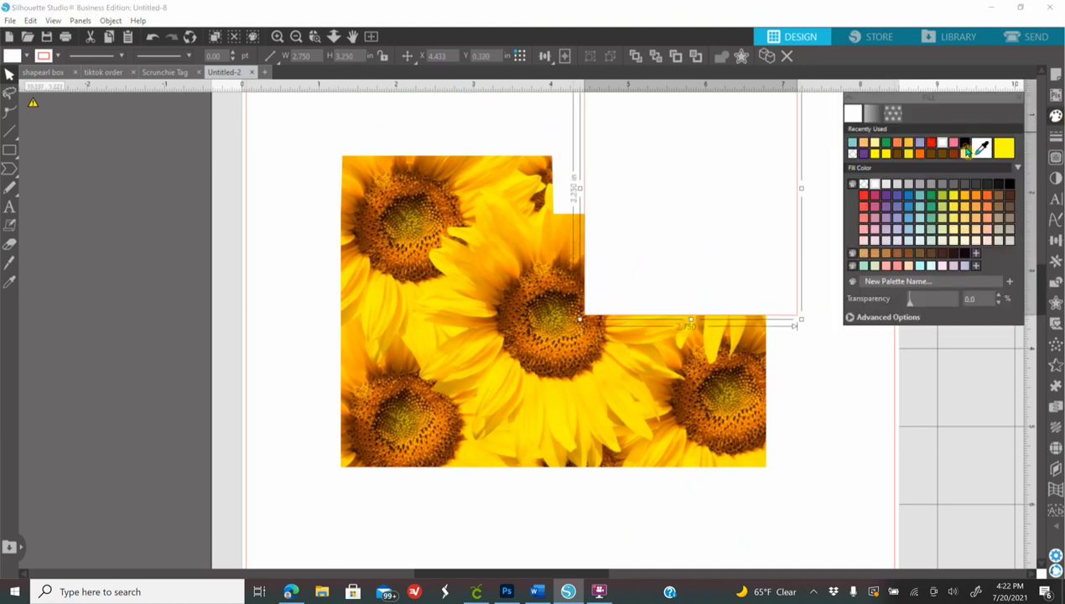
pyautogui.click(967, 149)
pyautogui.moveTo(706, 236); pyautogui.dragTo(676, 385)
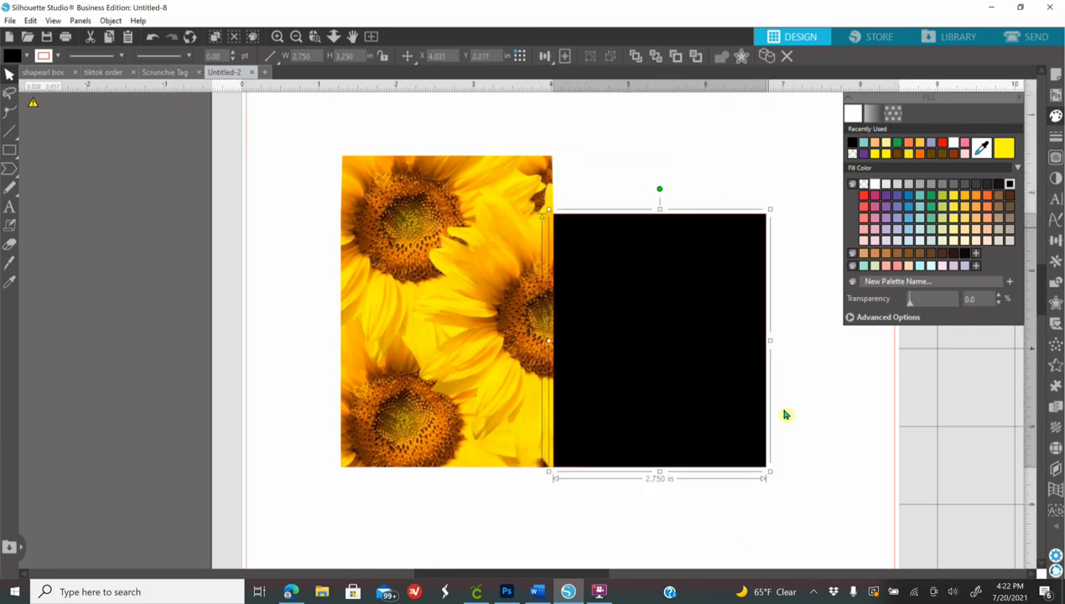
pyautogui.moveTo(723, 300); pyautogui.dragTo(456, 336)
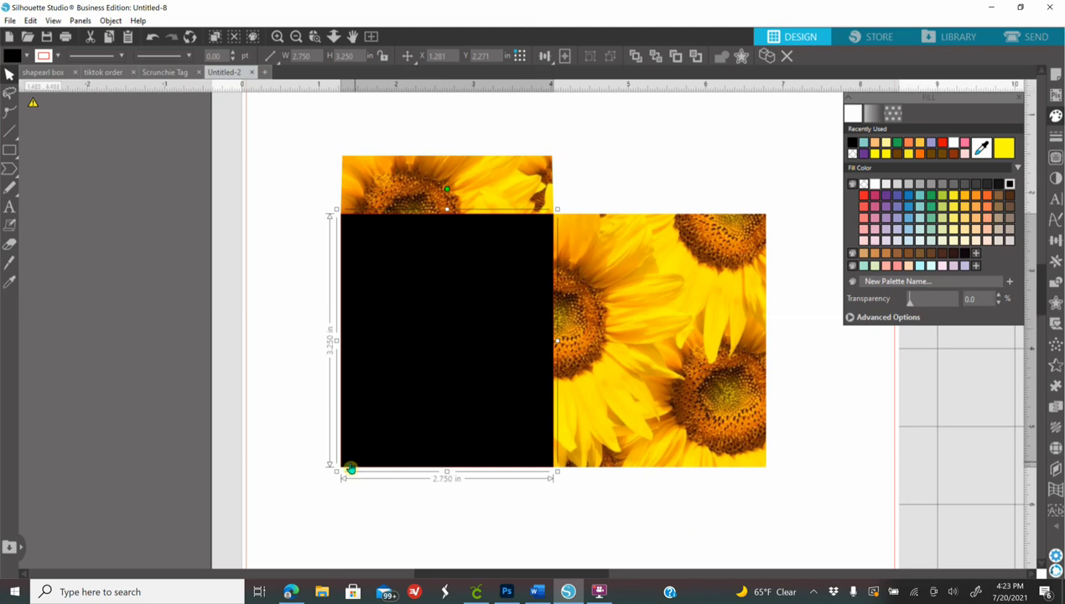
# - Check the Design Bundles purchases page in the web browser and return to the Silhouette Studio design
pyautogui.click(290, 591)
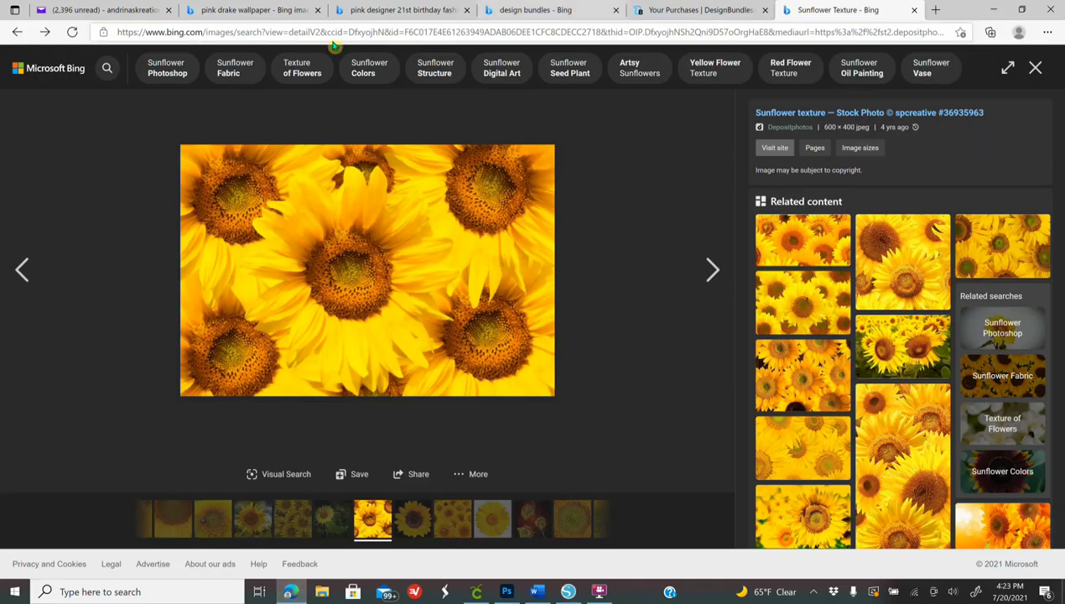
pyautogui.click(687, 11)
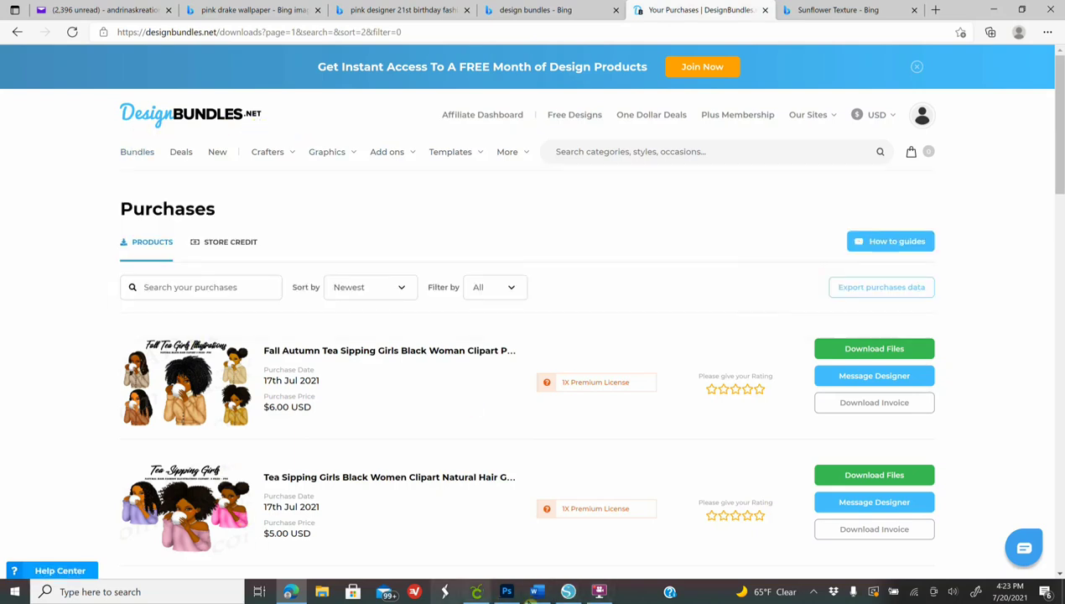
pyautogui.click(569, 592)
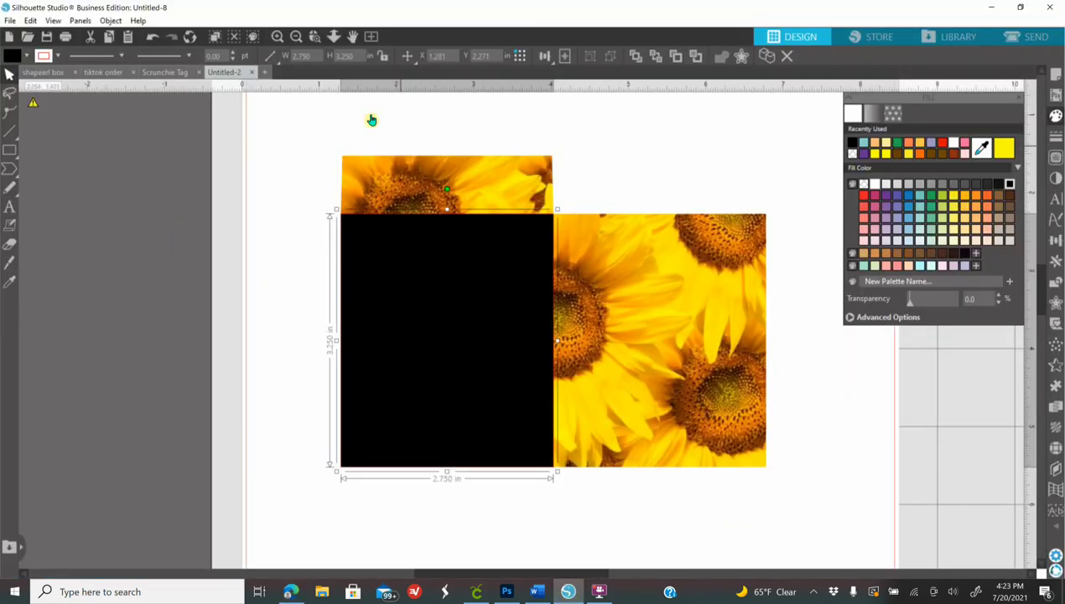
# - Bring the fall-tea-girl-natural-3 image from File Explorer into the design and close the Explorer window
pyautogui.click(10, 21)
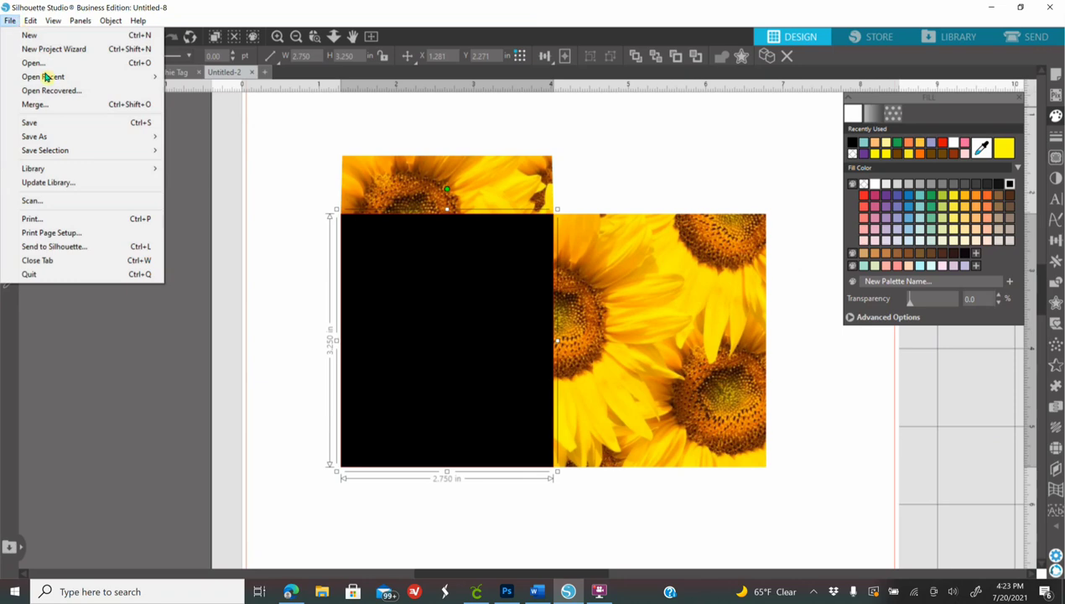
pyautogui.click(54, 108)
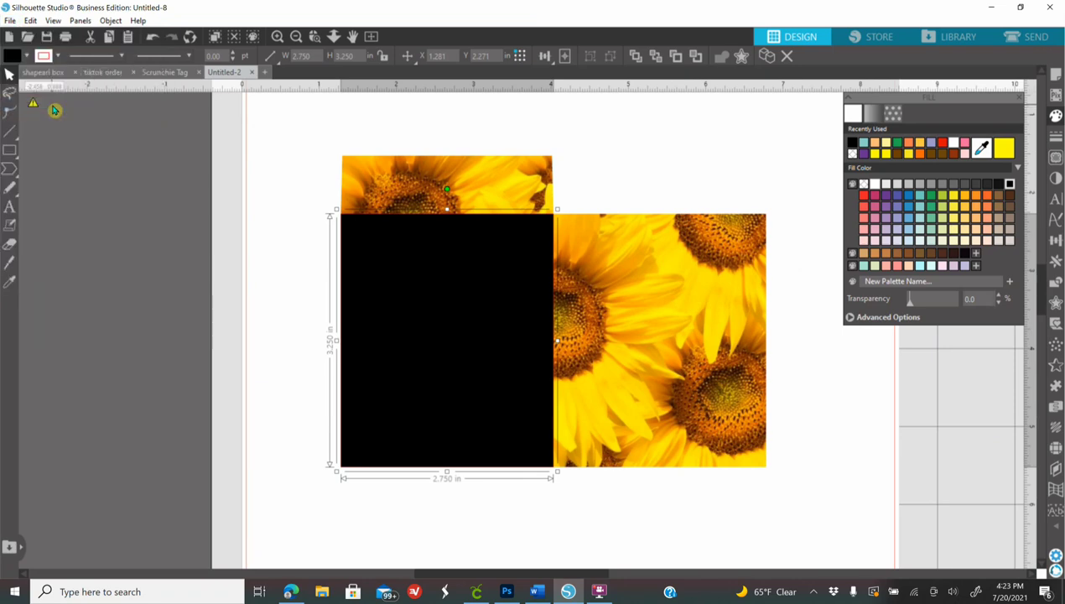
pyautogui.moveTo(394, 333); pyautogui.dragTo(233, 330)
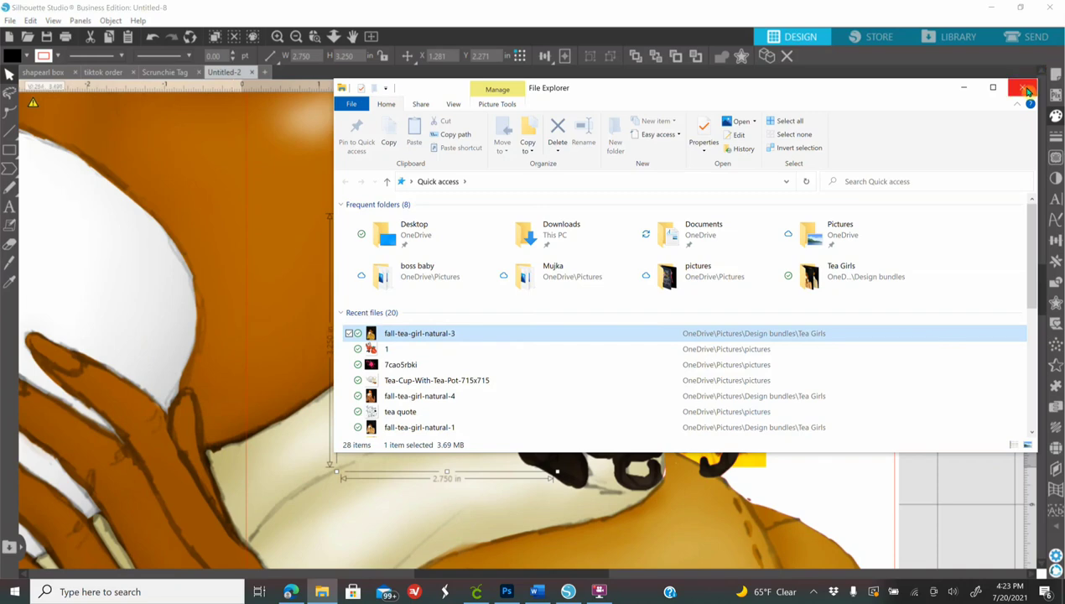
pyautogui.click(1022, 88)
pyautogui.click(248, 188)
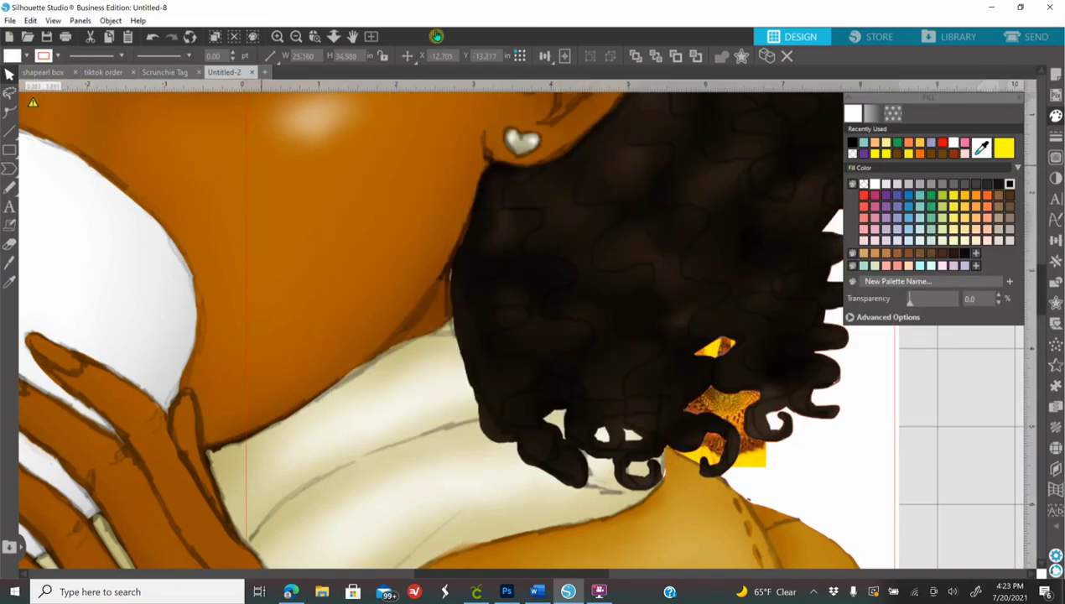
# - Move the oversized tea girl image right and down over the page
pyautogui.click(303, 37)
pyautogui.click(303, 37)
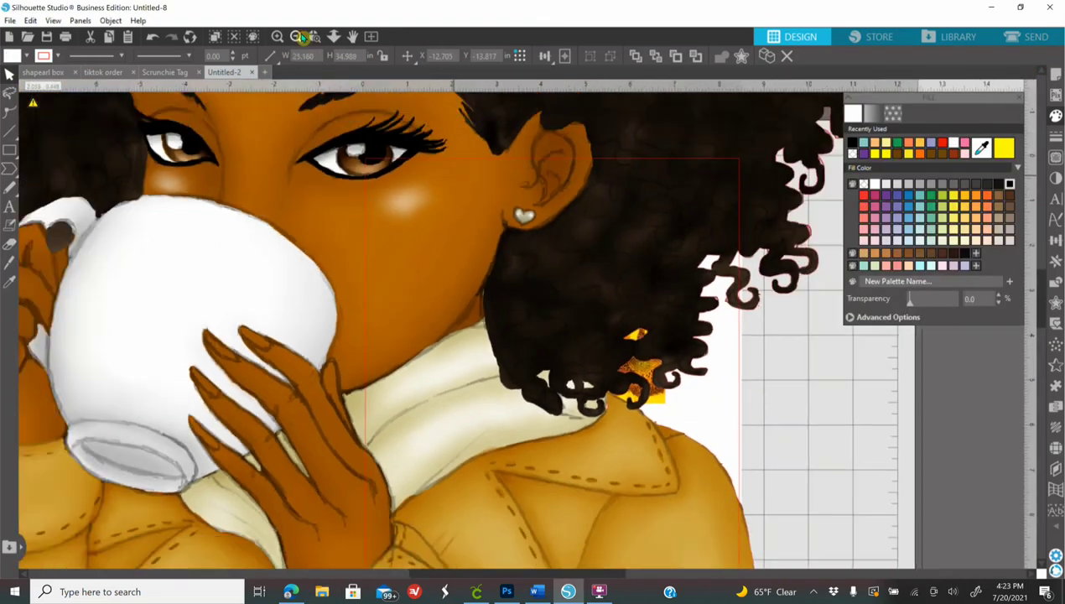
pyautogui.click(303, 37)
pyautogui.click(303, 36)
pyautogui.click(302, 37)
pyautogui.click(302, 37)
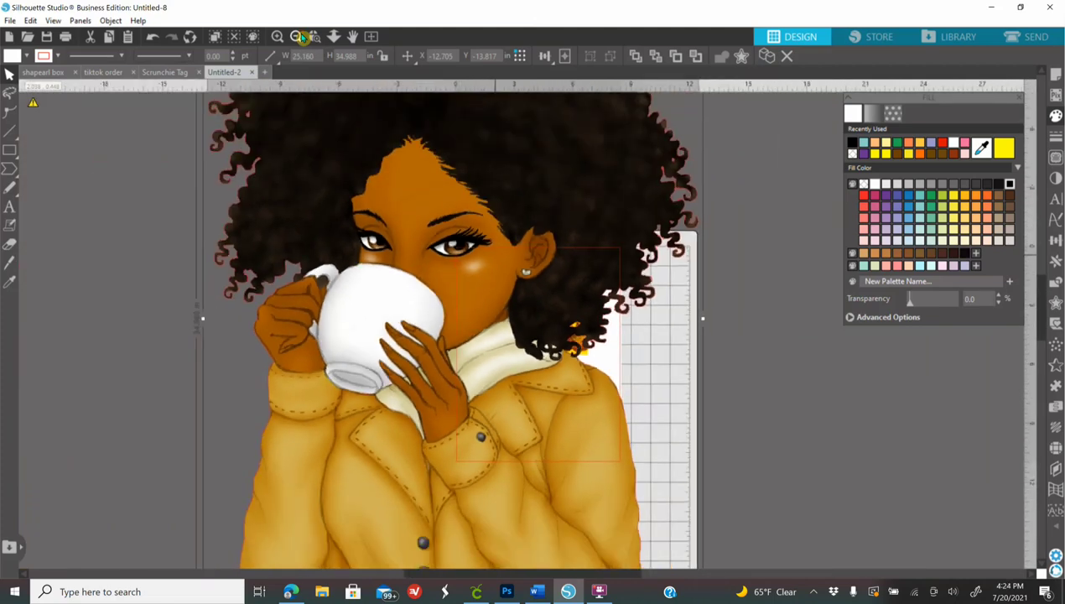
pyautogui.click(302, 37)
pyautogui.click(737, 256)
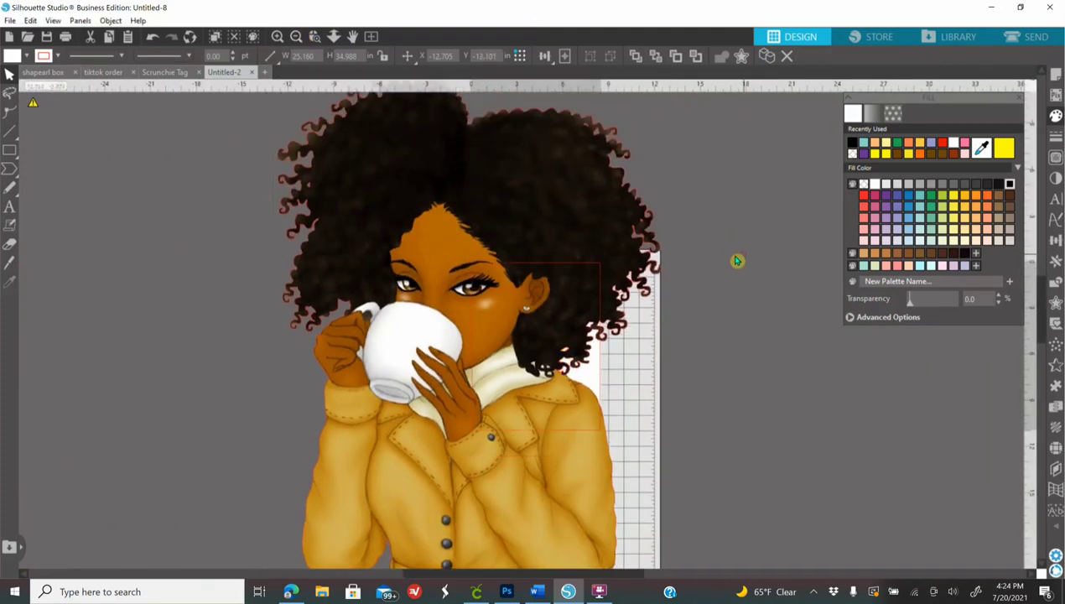
pyautogui.hotkey('ctrl', 'z')
pyautogui.moveTo(358, 339); pyautogui.dragTo(537, 220)
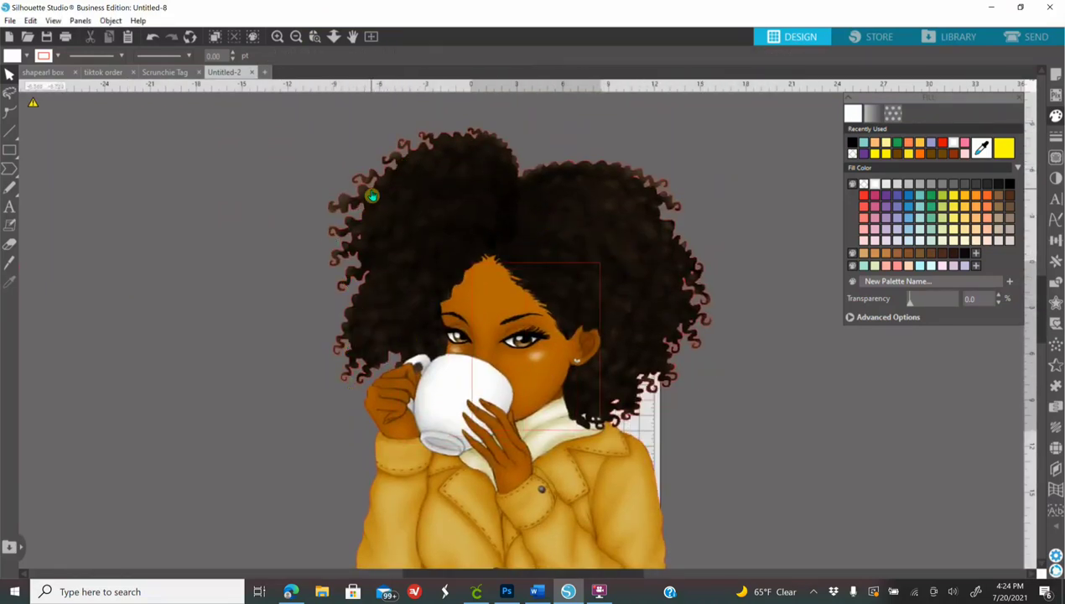
# - Set the line colour of the tea girl image to transparent
pyautogui.click(643, 237)
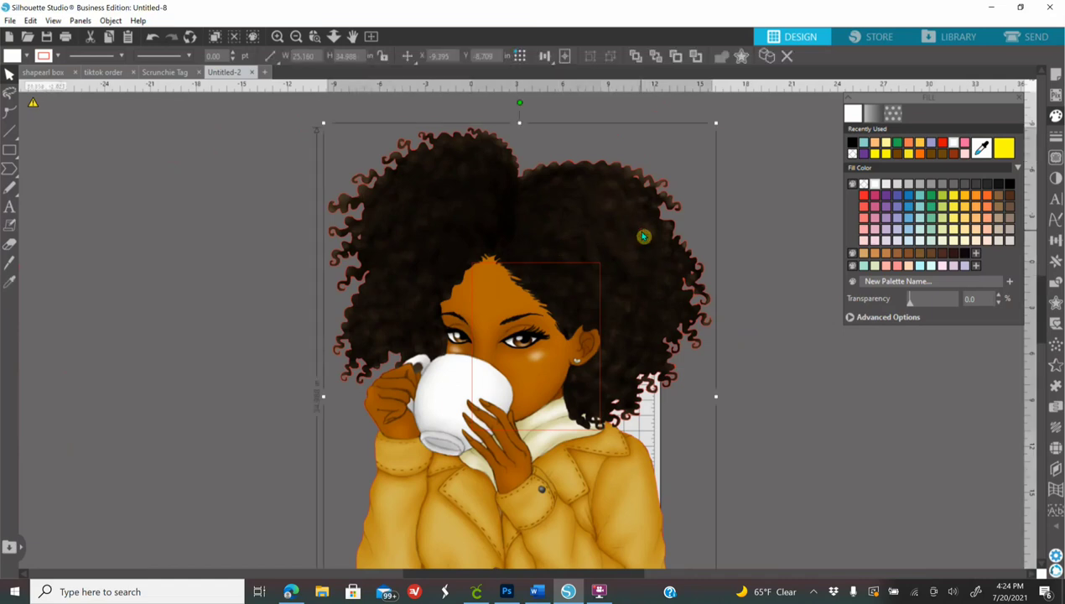
pyautogui.click(1056, 136)
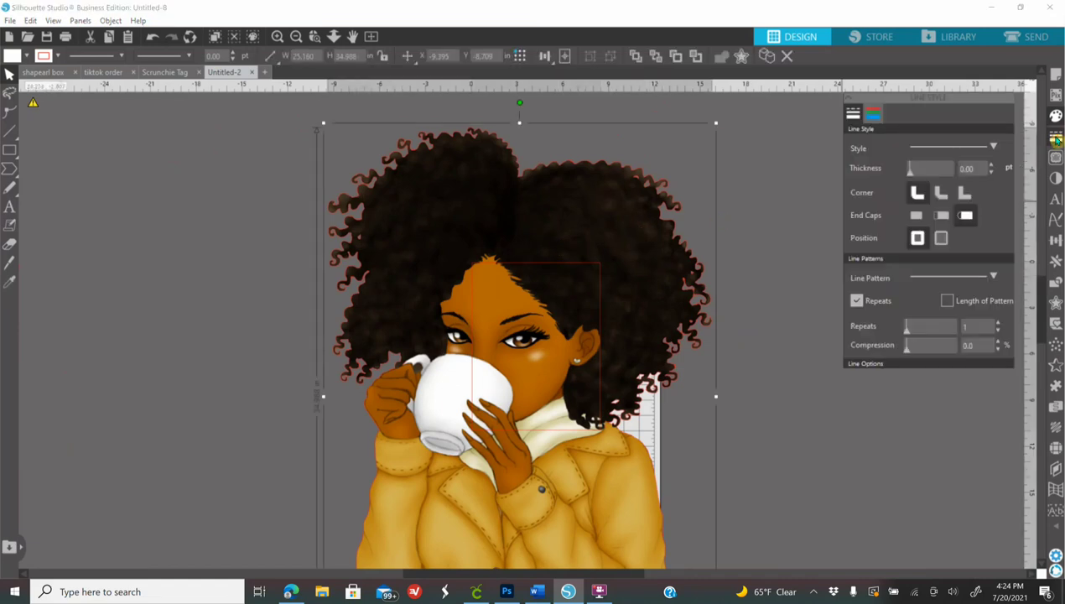
pyautogui.click(872, 119)
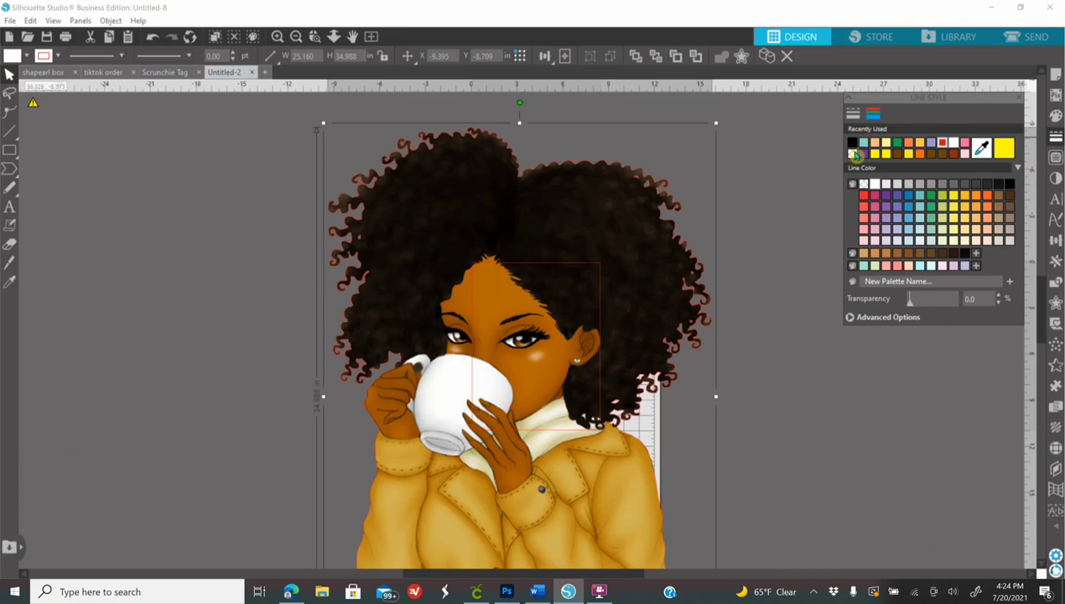
pyautogui.click(852, 155)
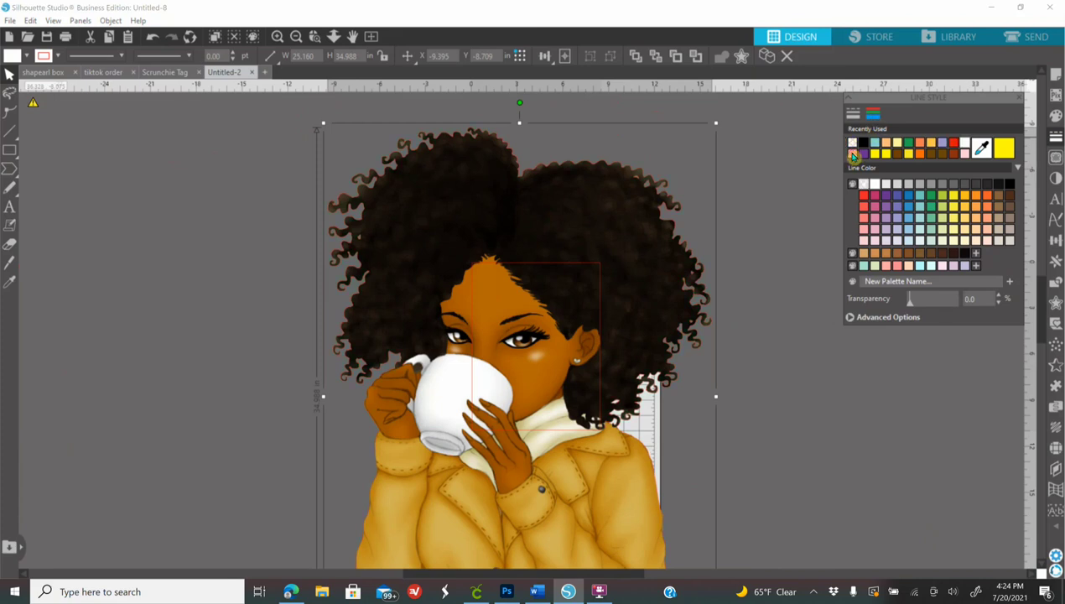
# - Shrink the tea girl image to about 3.06 by 4.26 in and position it over the black panel
pyautogui.click(295, 38)
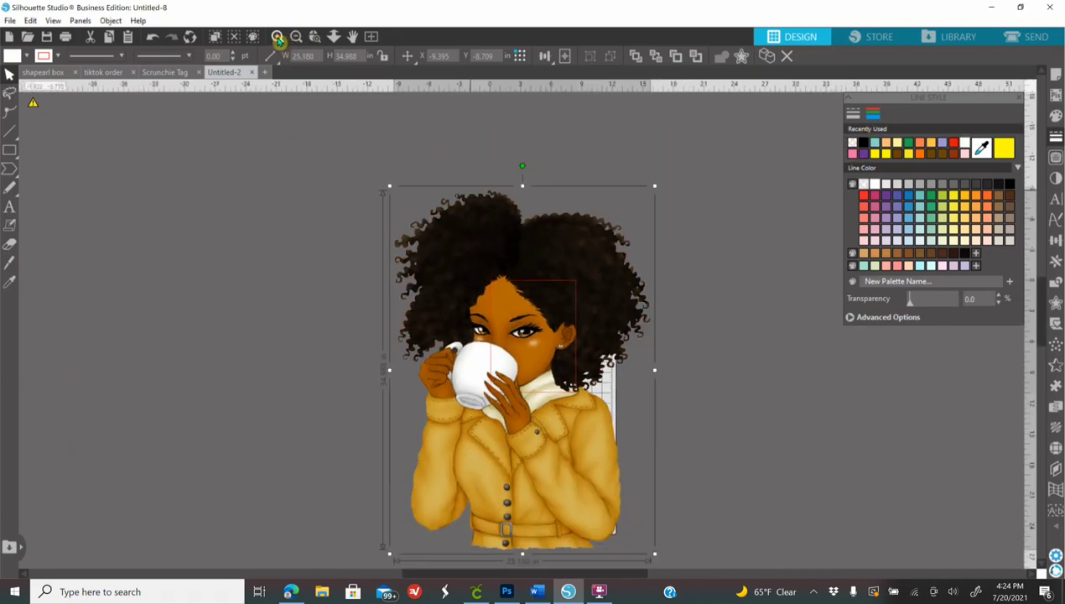
pyautogui.click(278, 37)
pyautogui.moveTo(715, 122); pyautogui.dragTo(519, 440)
pyautogui.click(254, 38)
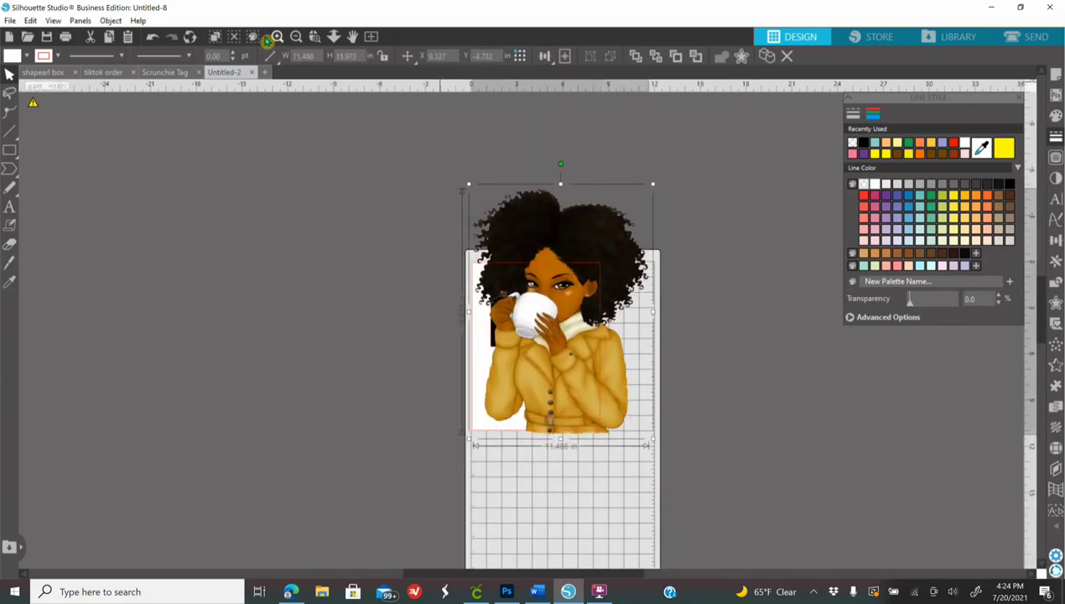
pyautogui.moveTo(721, 125); pyautogui.dragTo(570, 339)
pyautogui.click(278, 37)
pyautogui.click(278, 37)
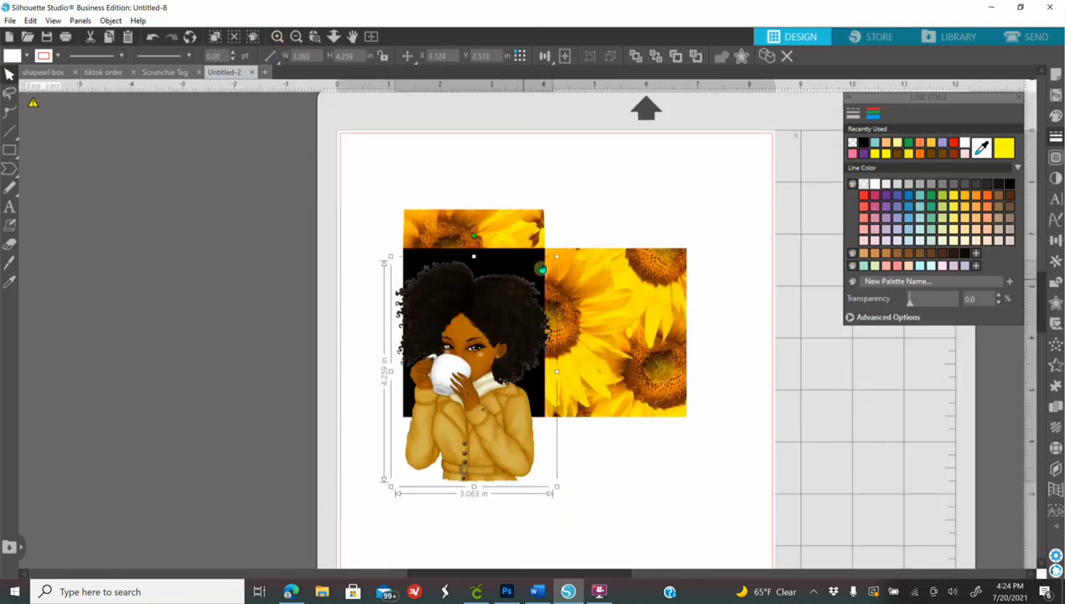
# - Fill the panel behind the tea girl with reddish brown and reduce the image to about 1.92 by 2.66 in inside the panel
pyautogui.click(1056, 116)
pyautogui.click(863, 252)
pyautogui.moveTo(556, 256); pyautogui.dragTo(495, 345)
pyautogui.moveTo(470, 403); pyautogui.dragTo(507, 335)
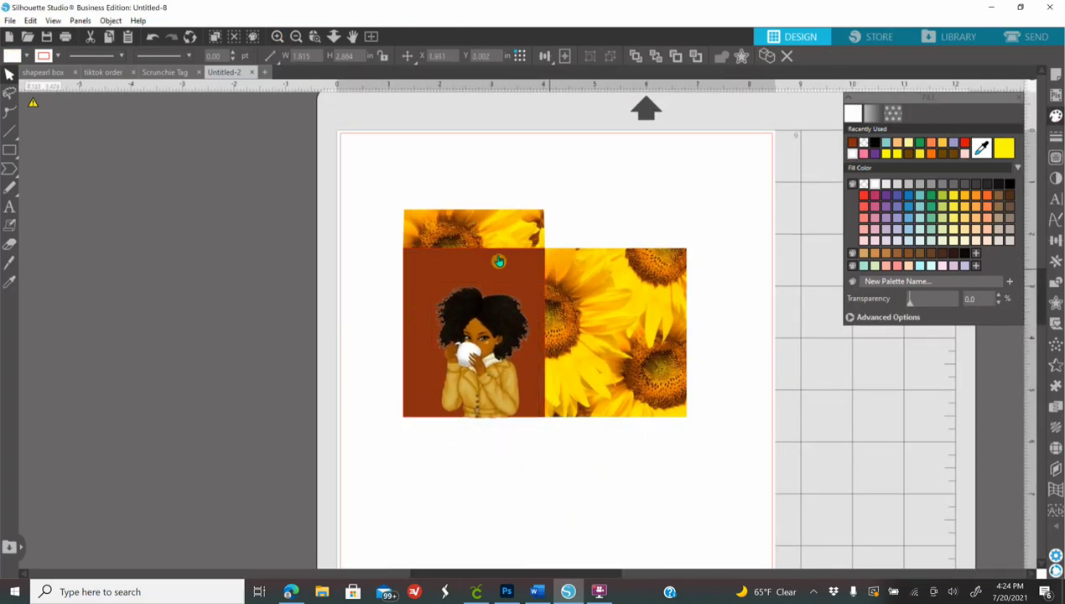
# - Adjust the tea girl image's position so its base sits on the brown panel's lower edge
pyautogui.click(490, 427)
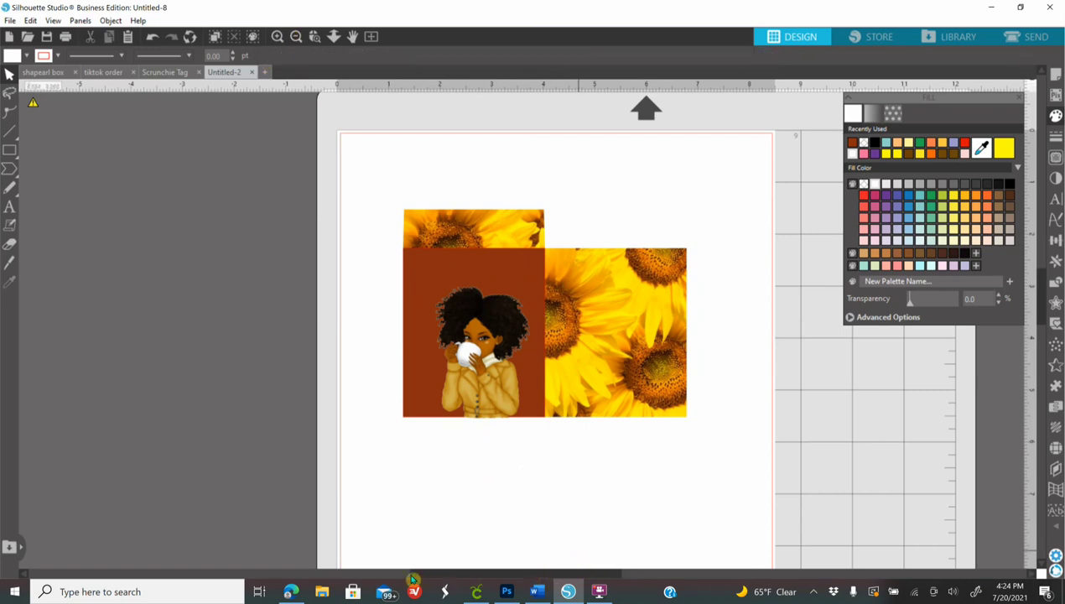
pyautogui.hotkey('ctrl', 'z')
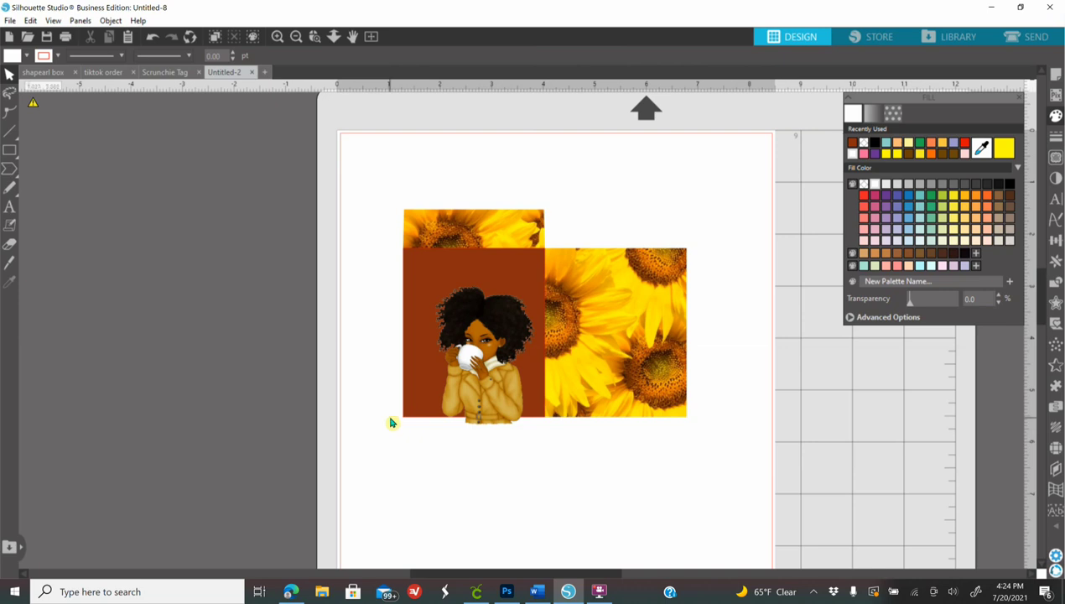
pyautogui.hotkey('ctrl', 'z')
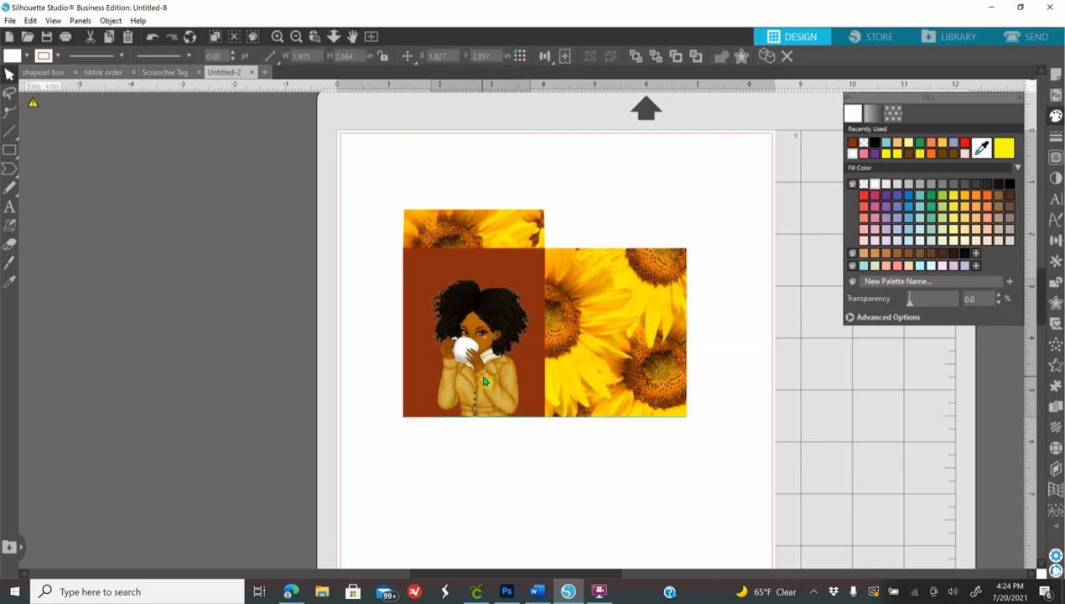
# - Draw an ellipse about 3.78 by 2.20 in in the empty area left of the page
pyautogui.moveTo(508, 577); pyautogui.dragTo(372, 572)
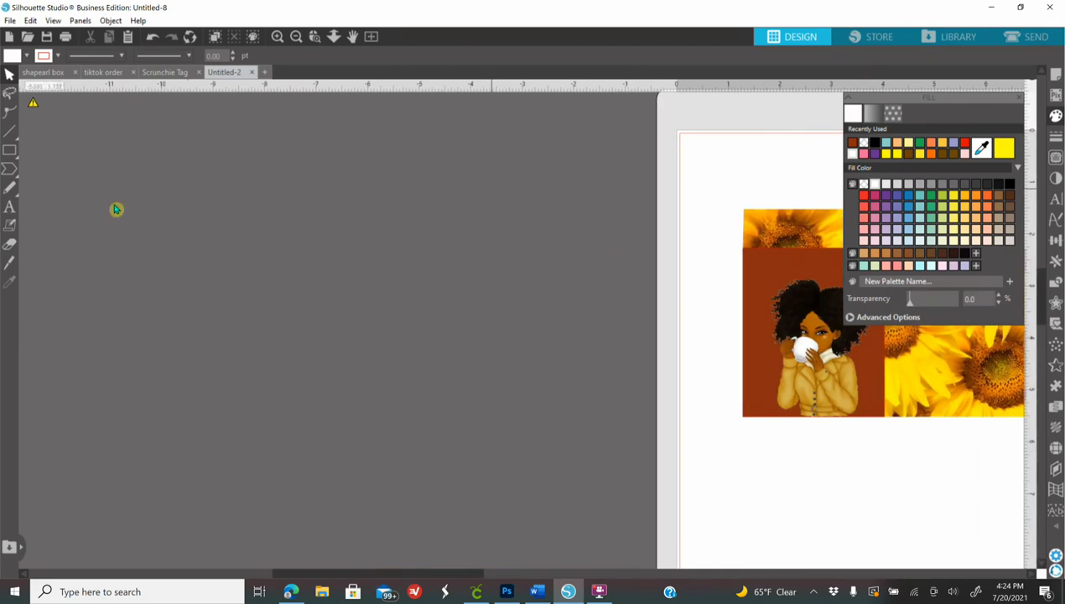
pyautogui.moveTo(14, 147)
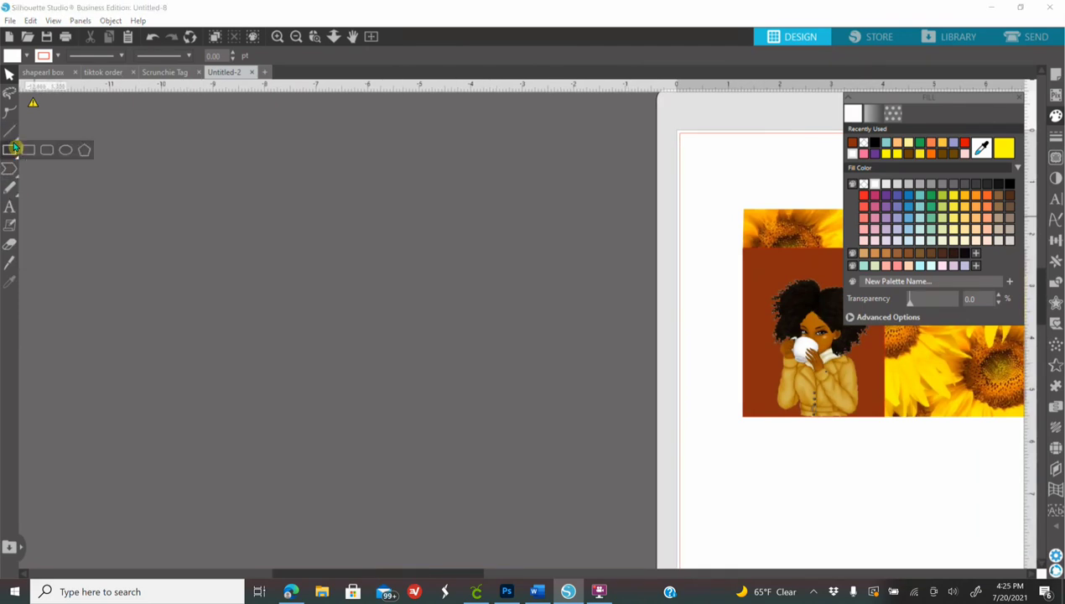
pyautogui.click(66, 152)
pyautogui.moveTo(286, 223); pyautogui.dragTo(482, 342)
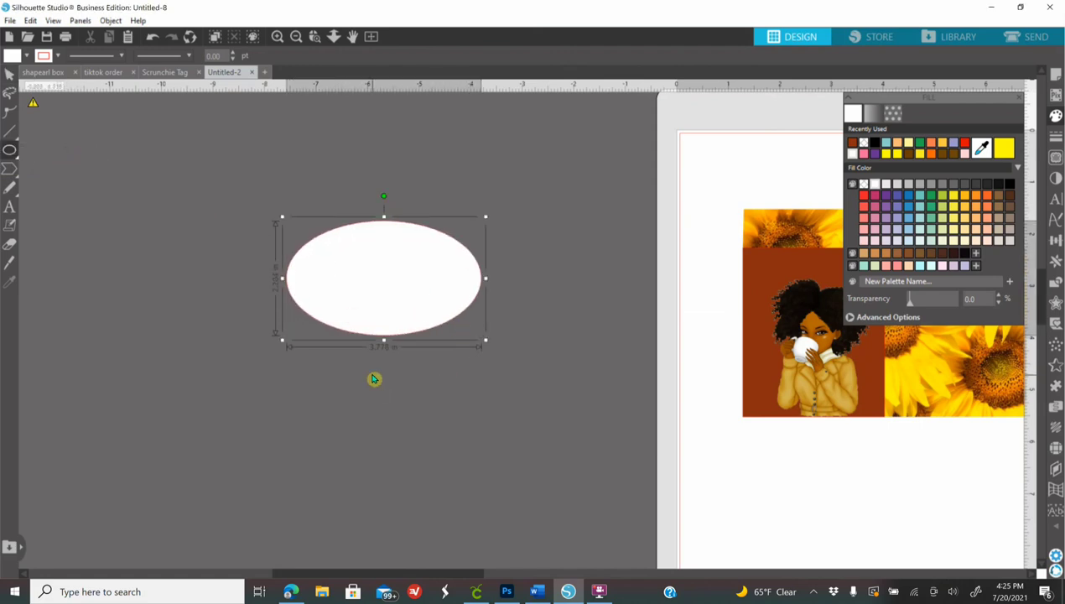
pyautogui.press('Escape')
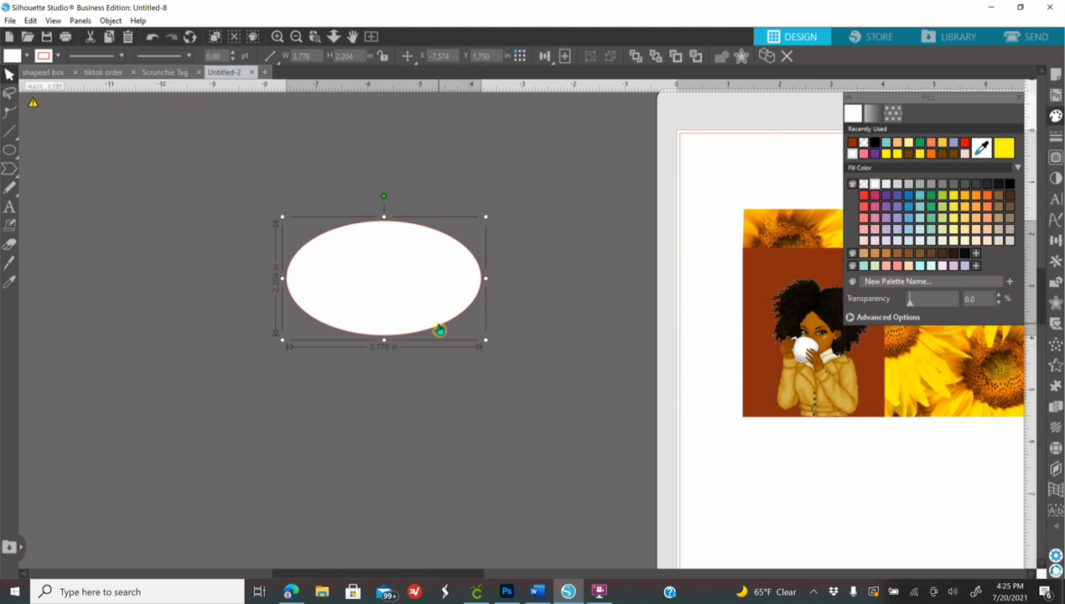
# - Set the ellipse's width to 2.163 in and height to 1.092 in, and shift it slightly right and down
pyautogui.click(304, 56)
pyautogui.press('Return')
pyautogui.click(353, 54)
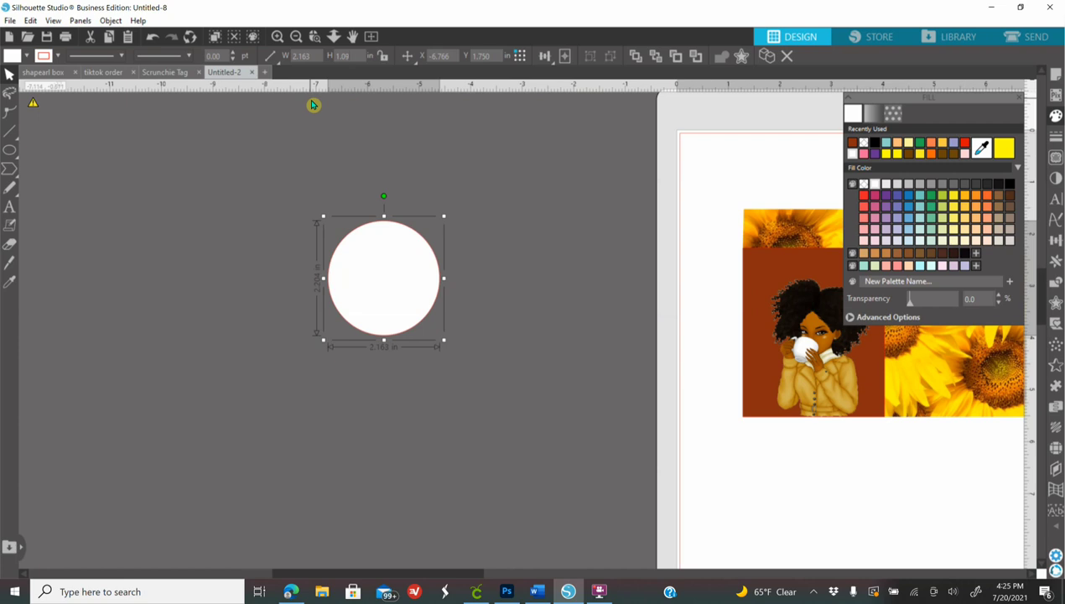
pyautogui.press('Return')
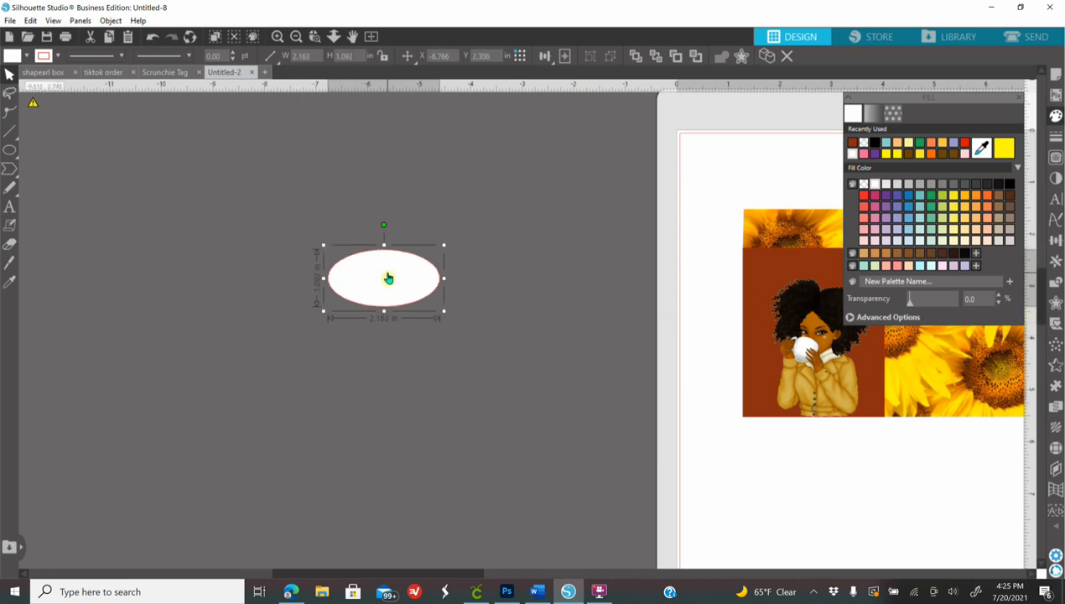
pyautogui.click(276, 38)
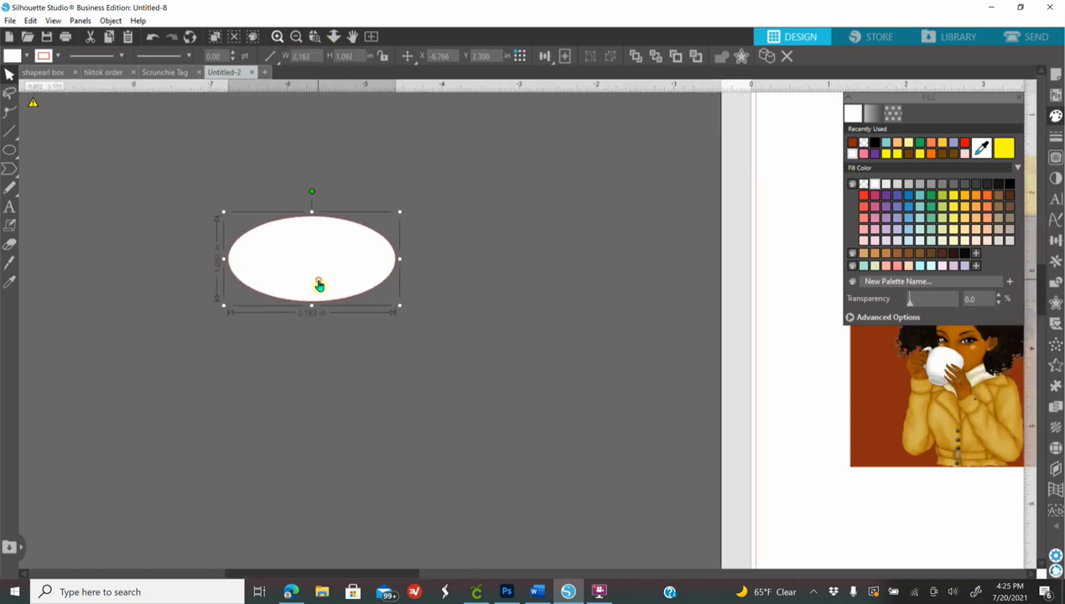
pyautogui.moveTo(319, 285); pyautogui.dragTo(314, 316)
pyautogui.click(175, 294)
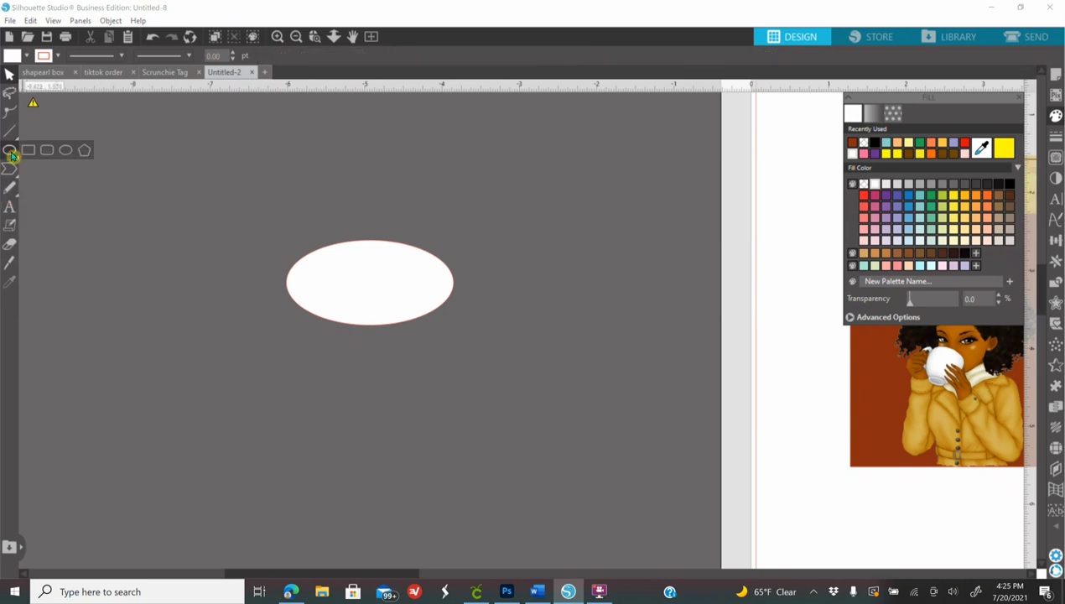
# - Draw a rectangle about 1.69 by 0.48 in above the ellipse and fill it with black
pyautogui.click(21, 153)
pyautogui.moveTo(312, 176); pyautogui.dragTo(446, 220)
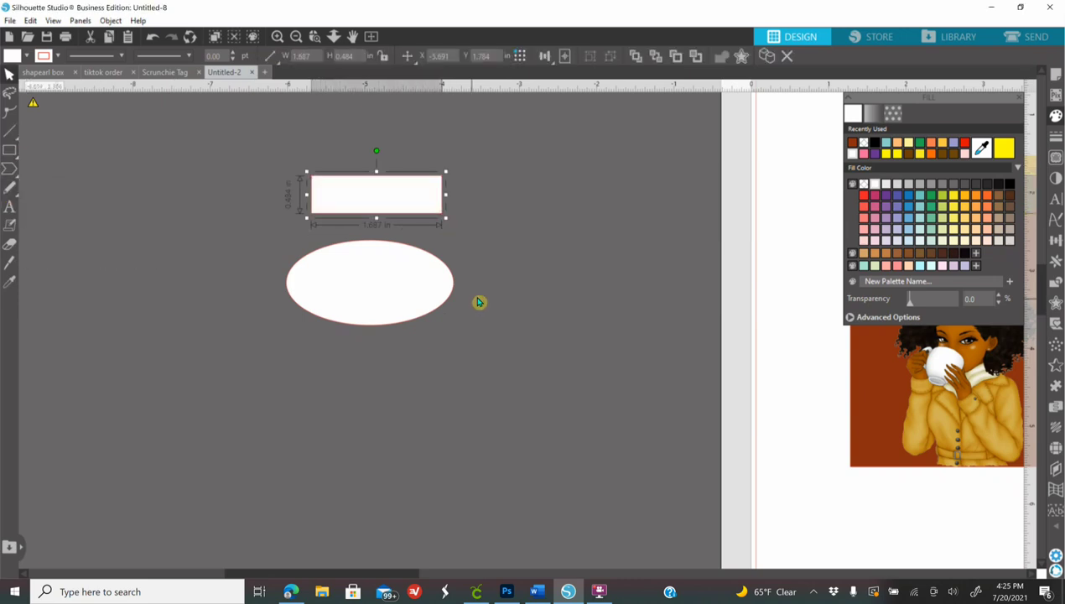
pyautogui.click(873, 146)
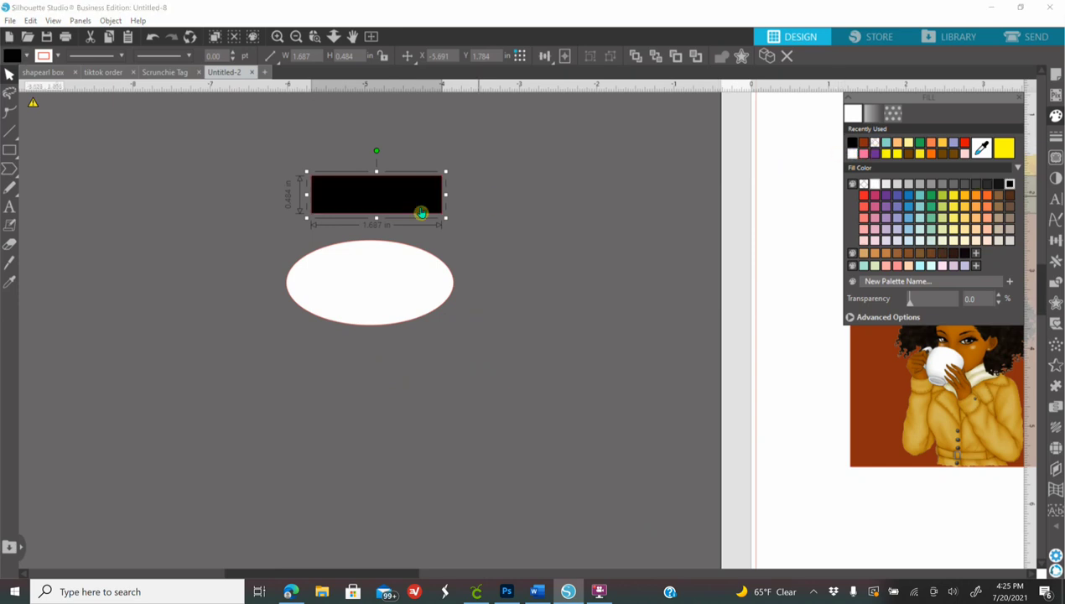
# - Move the black rectangle over the ellipse's right end and resize it to 2.275 in wide by 0.724 in high
pyautogui.click(275, 37)
pyautogui.moveTo(328, 137); pyautogui.dragTo(515, 263)
pyautogui.moveTo(318, 55); pyautogui.dragTo(257, 91)
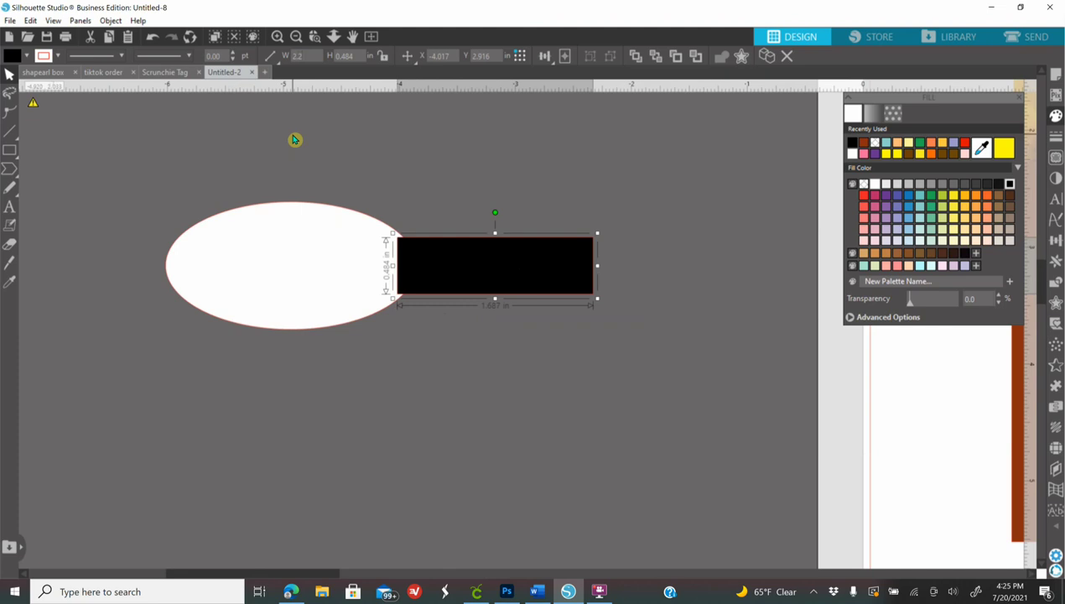
pyautogui.press('Tab')
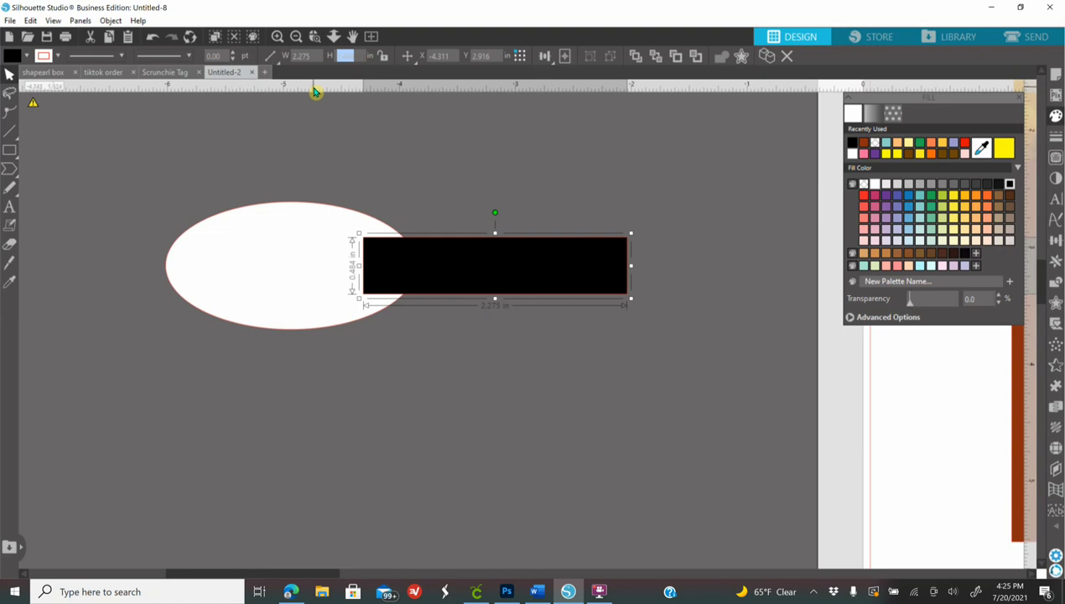
pyautogui.write('6')
pyautogui.press('Return')
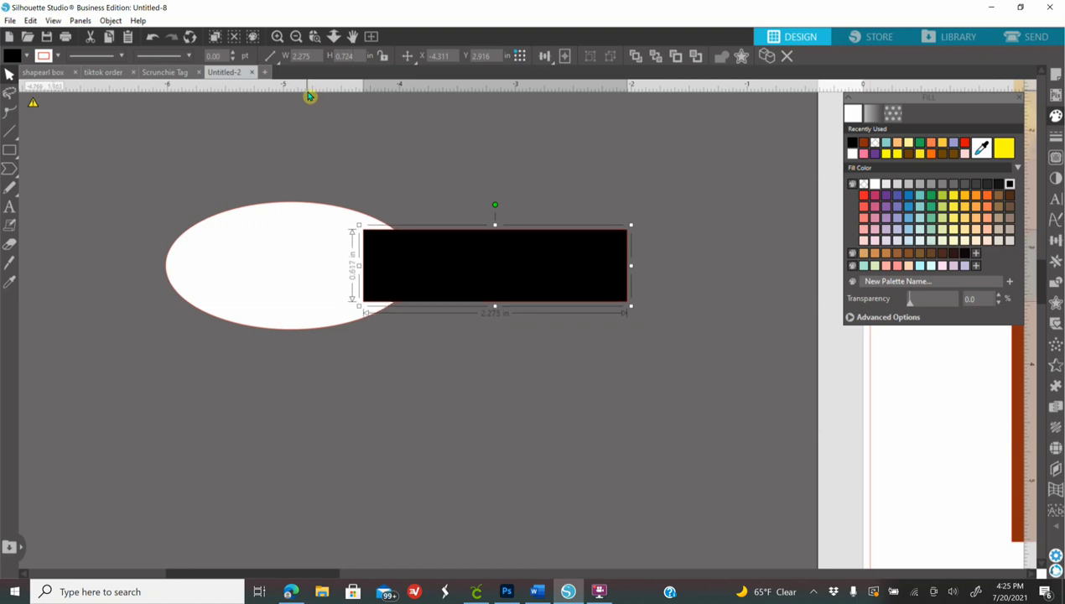
# - Align the black rectangle and the ellipse so their centers coincide, with the rectangle across the ellipse's middle
pyautogui.moveTo(447, 278); pyautogui.dragTo(394, 300)
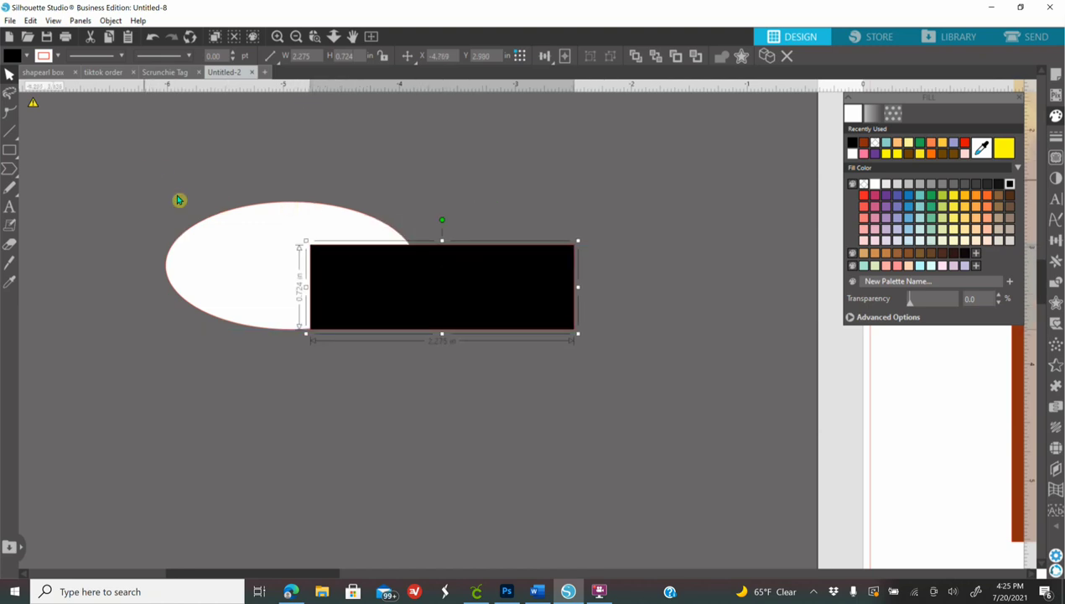
pyautogui.click(114, 171)
pyautogui.hotkey('ctrl', 'a')
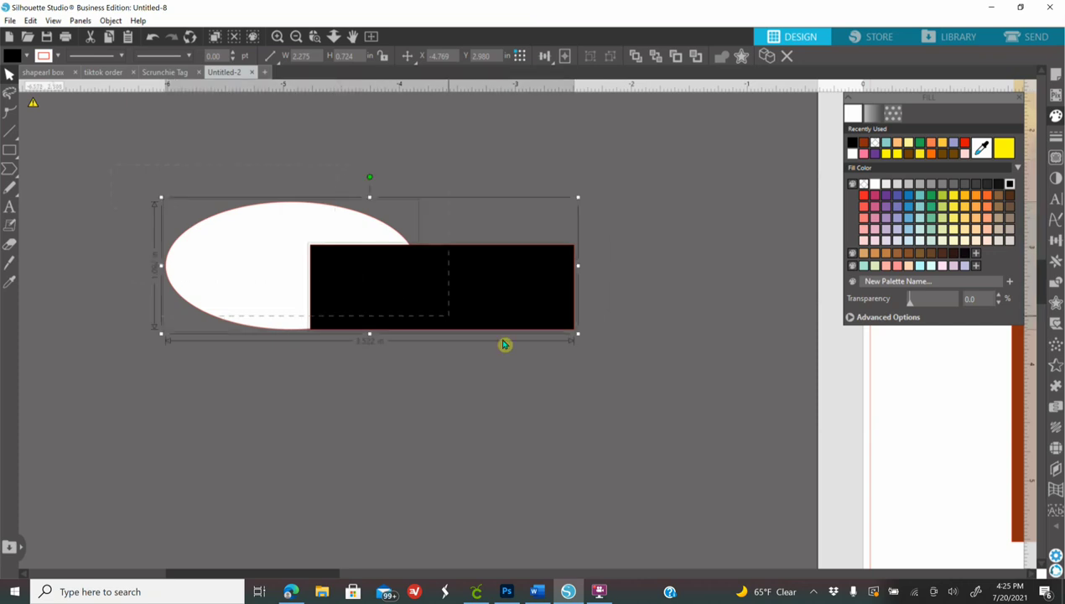
pyautogui.click(1055, 239)
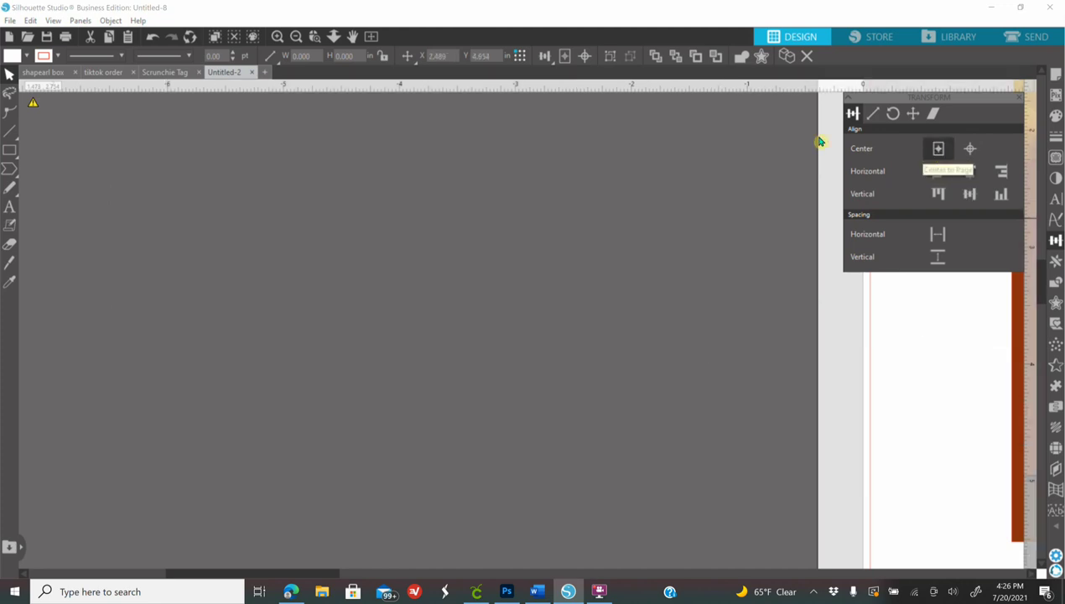
pyautogui.click(970, 151)
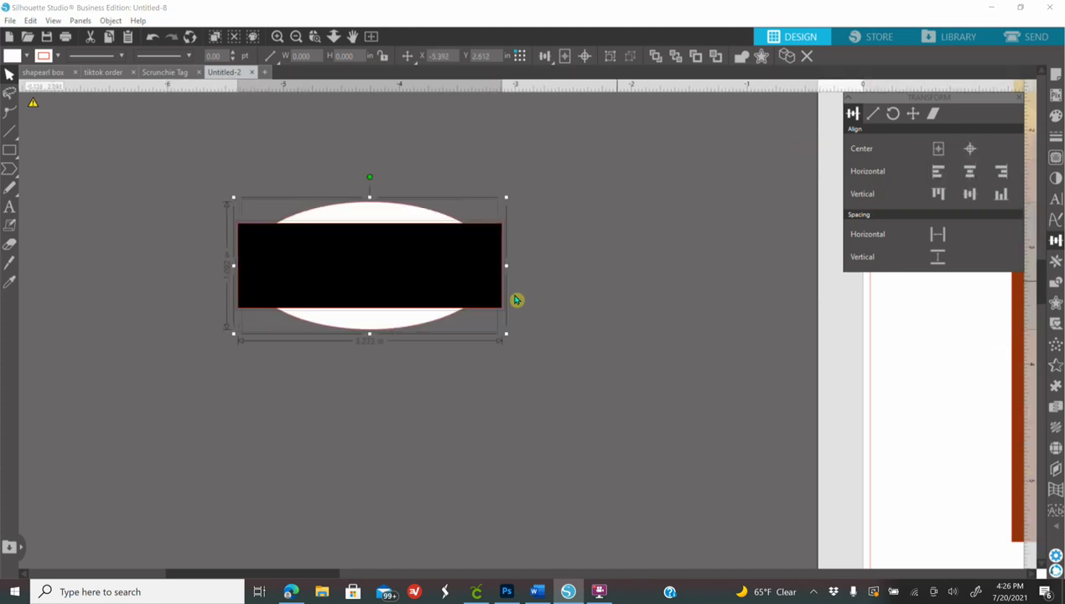
pyautogui.click(565, 471)
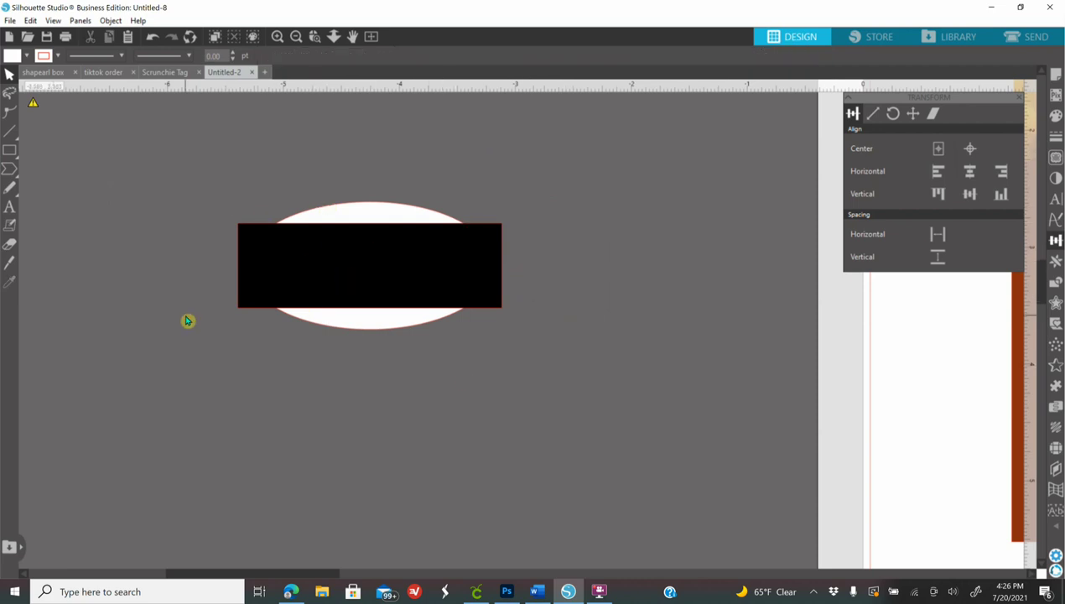
# - Move the centered rectangle and ellipse together to the right and slightly down in the empty area left of the page
pyautogui.moveTo(424, 331); pyautogui.dragTo(516, 376)
pyautogui.click(434, 509)
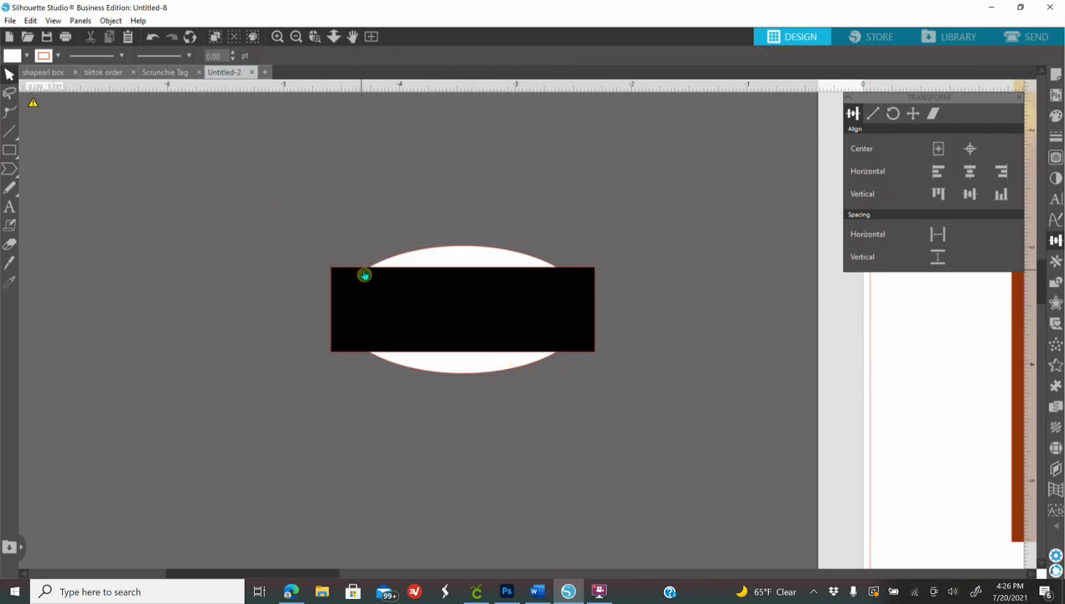
pyautogui.click(278, 37)
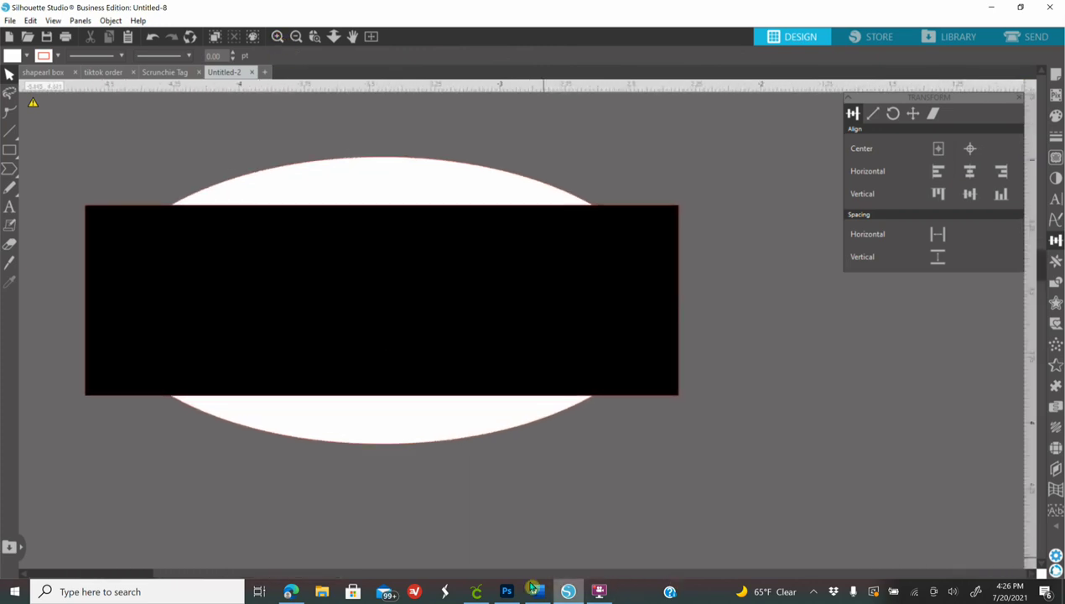
pyautogui.moveTo(121, 575)
pyautogui.mouseDown()
pyautogui.moveTo(150, 575)
pyautogui.moveTo(119, 577)
pyautogui.mouseUp()
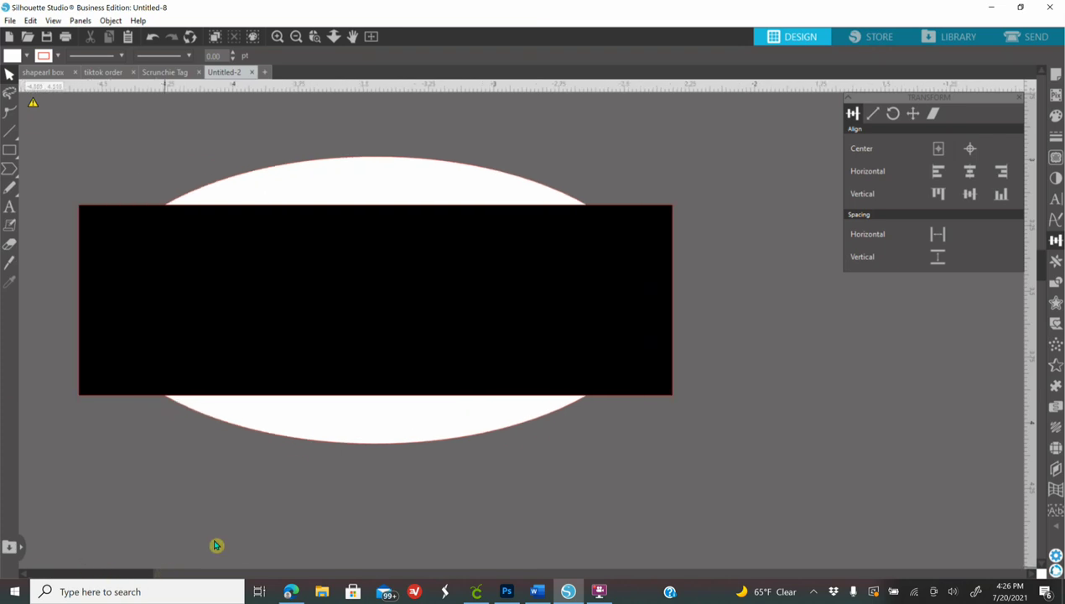
pyautogui.moveTo(126, 128); pyautogui.dragTo(416, 354)
pyautogui.click(286, 519)
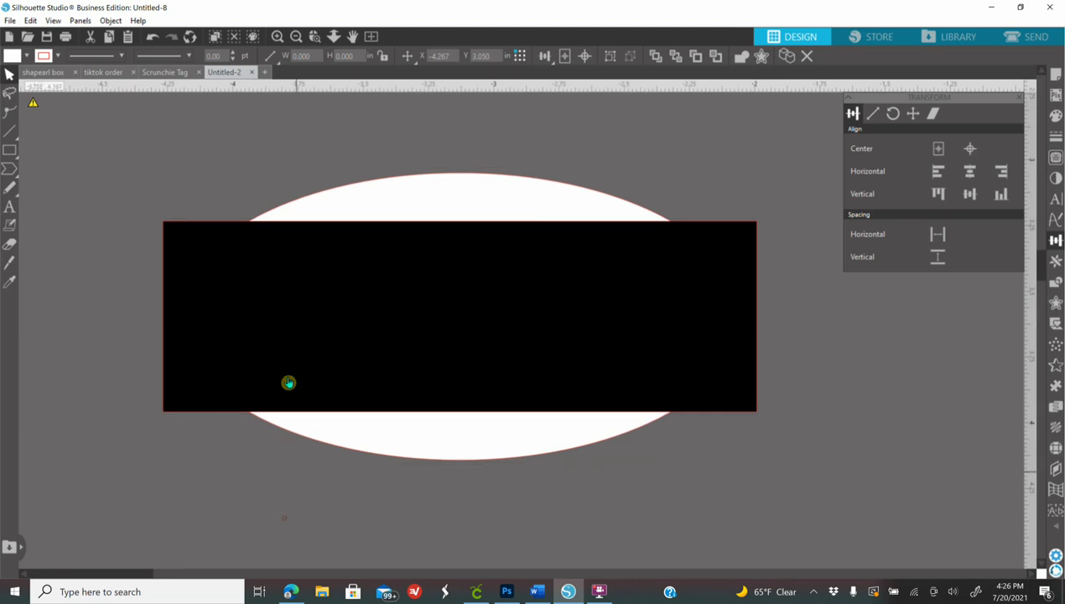
pyautogui.doubleClick(265, 333)
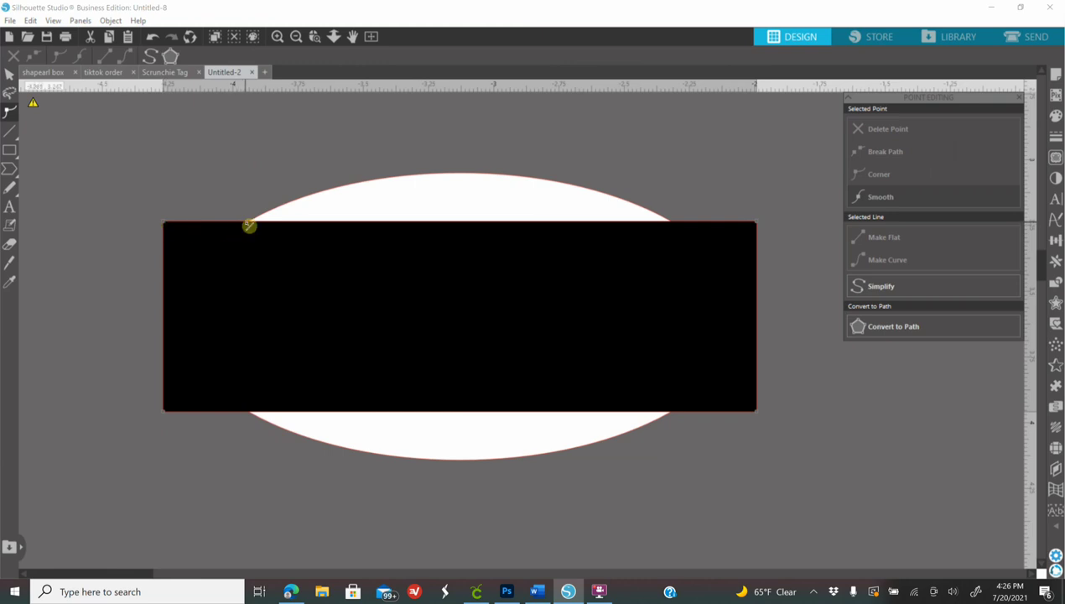
pyautogui.click(278, 37)
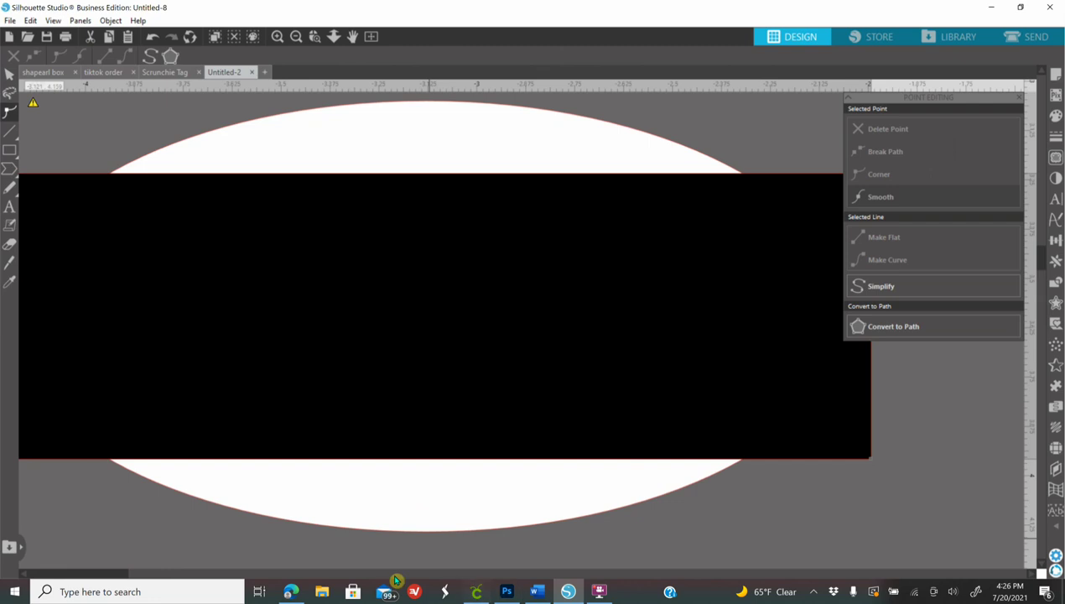
pyautogui.hscroll(5, 123, 577)
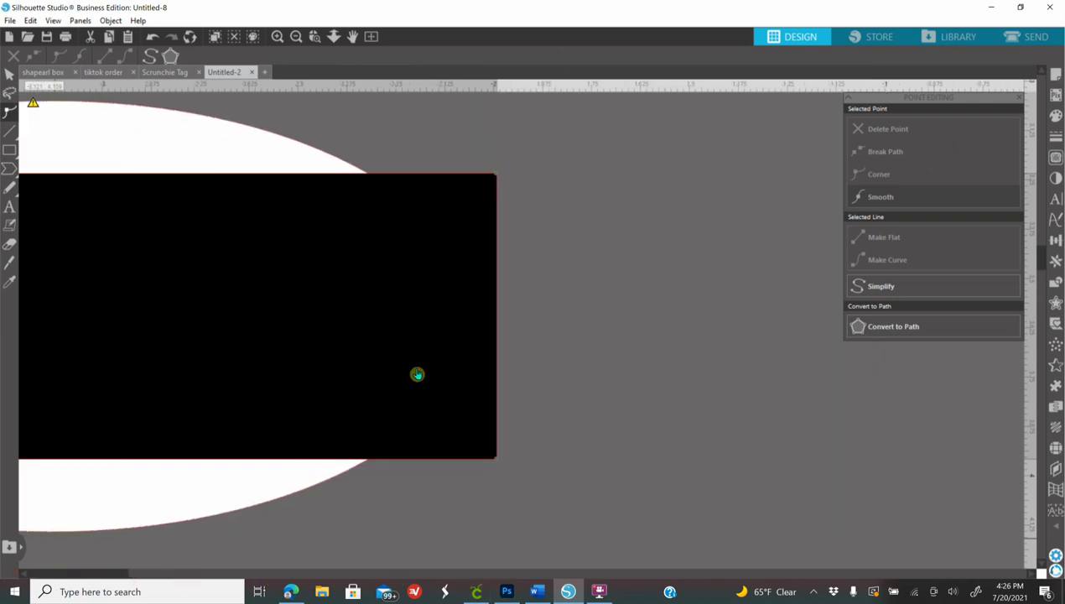
pyautogui.moveTo(595, 174); pyautogui.dragTo(207, 356)
pyautogui.hscroll(-5, 207, 356)
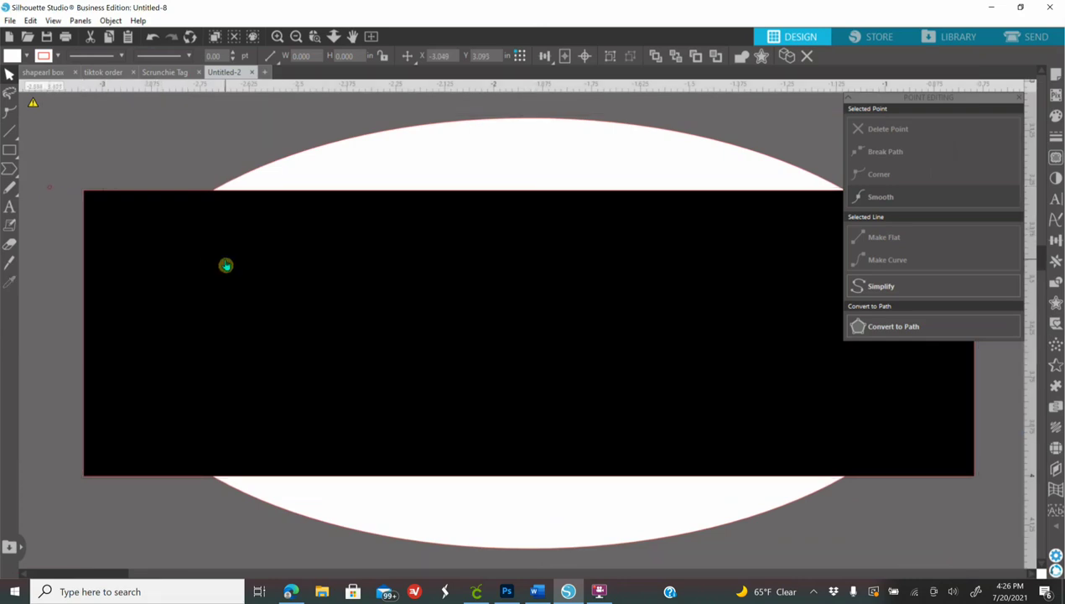
# - Add a point where the rectangle's upper edge meets the ellipse's left side and curve the segment out to the upper-left corner
pyautogui.hotkey('ctrl', 'e')
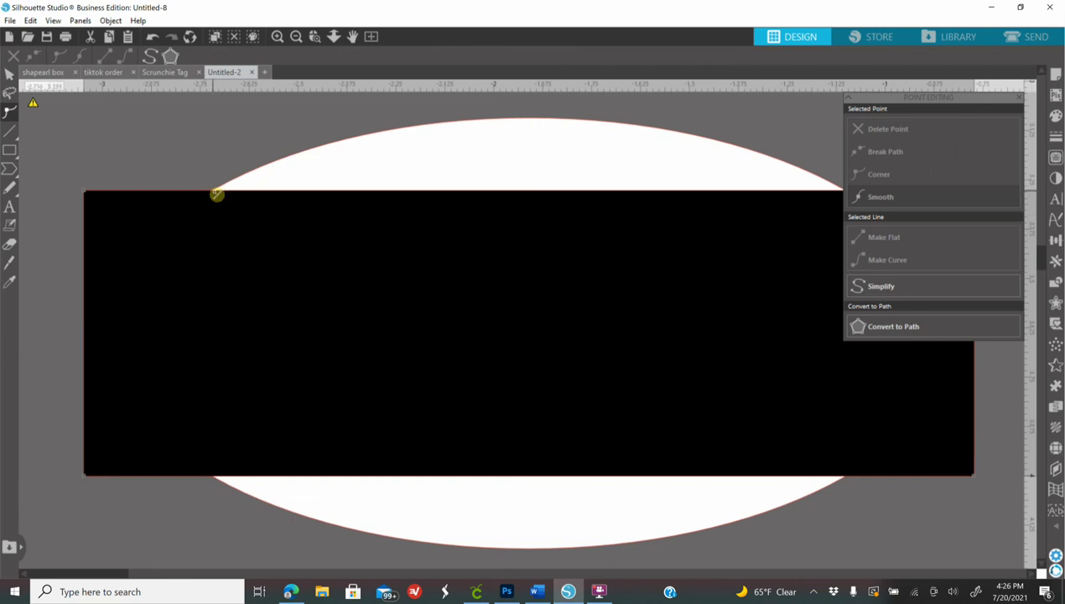
pyautogui.click(215, 193)
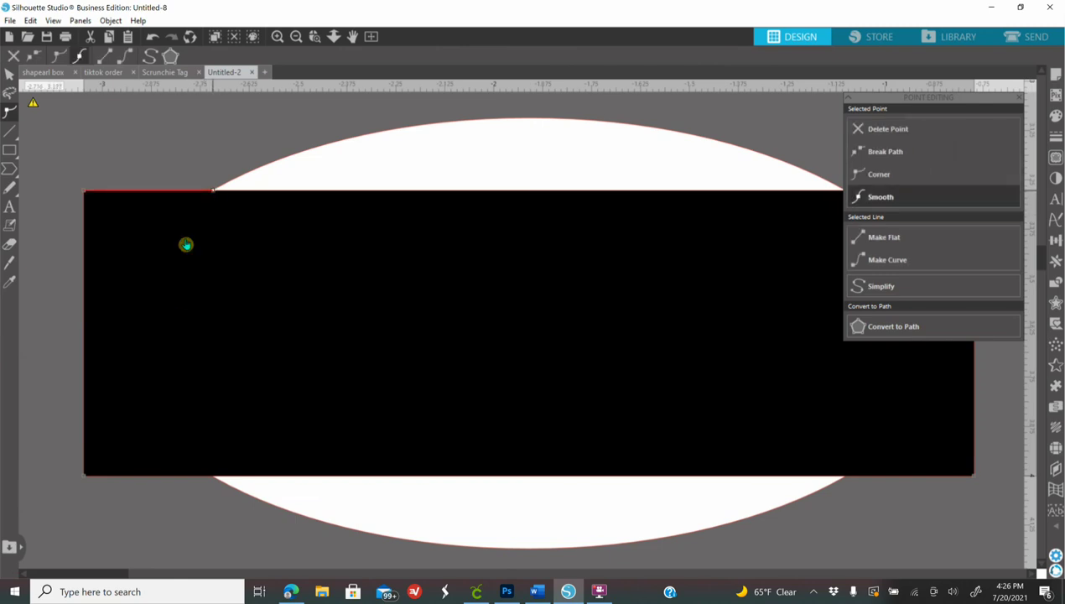
pyautogui.click(89, 194)
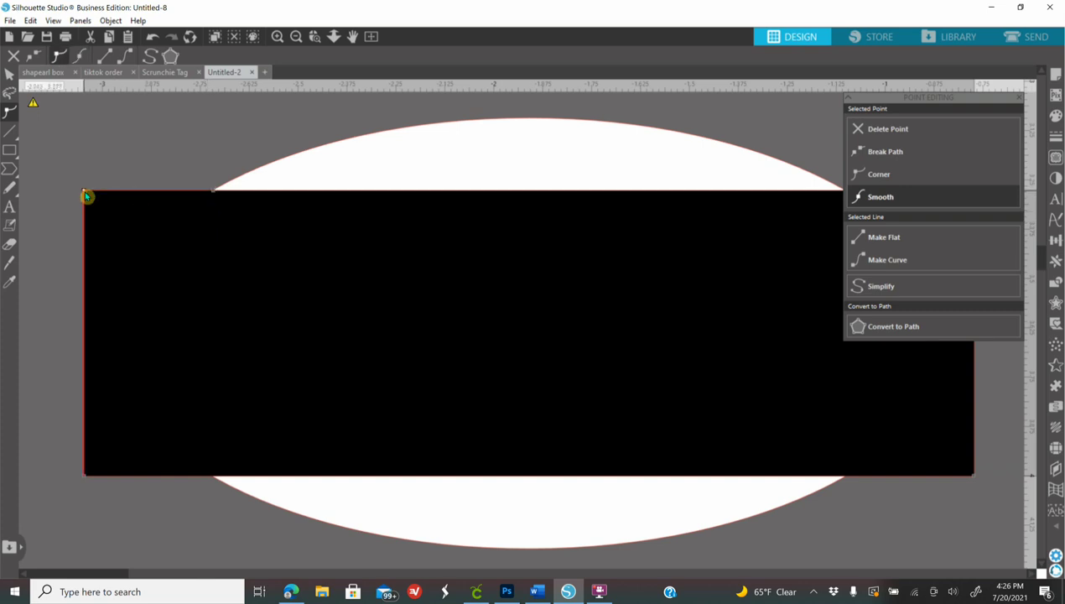
pyautogui.click(215, 194)
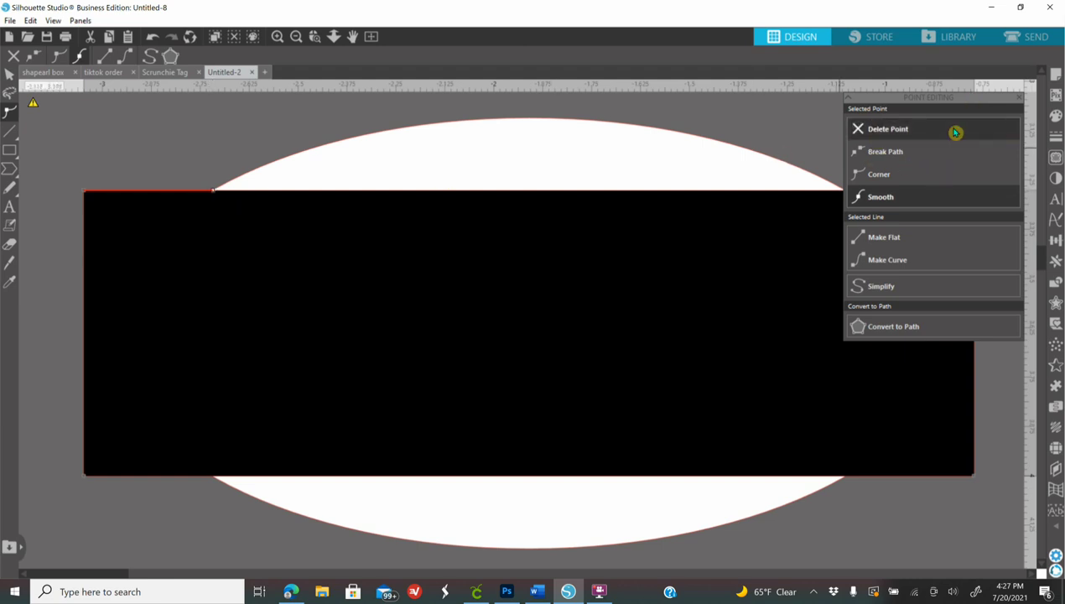
pyautogui.click(898, 262)
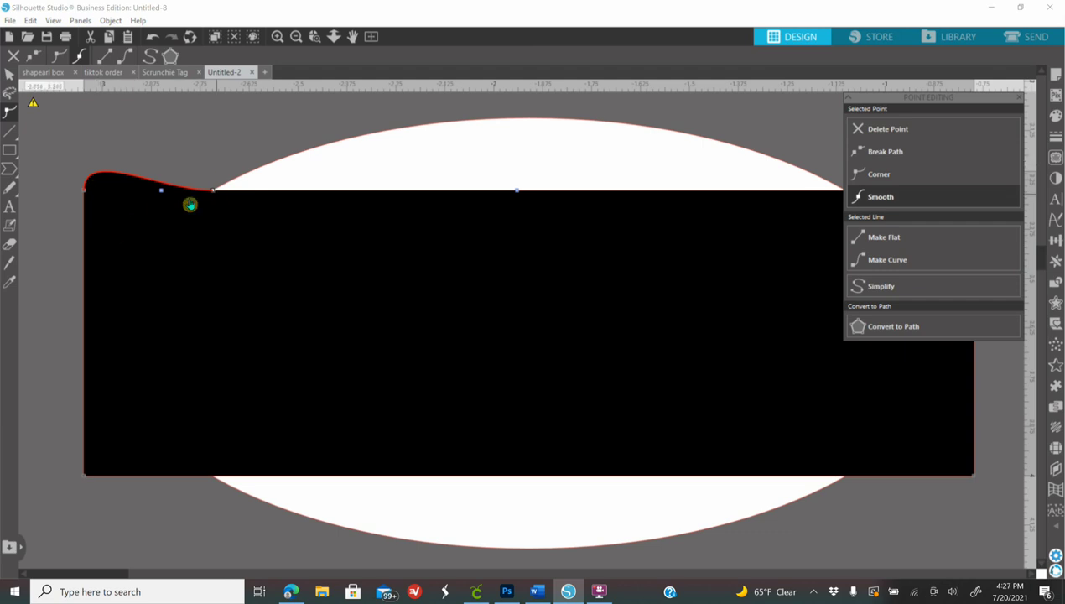
# - Add points where the rectangle's lower edge meets the ellipse on both sides and curve the segments out to the lower corners
pyautogui.click(216, 480)
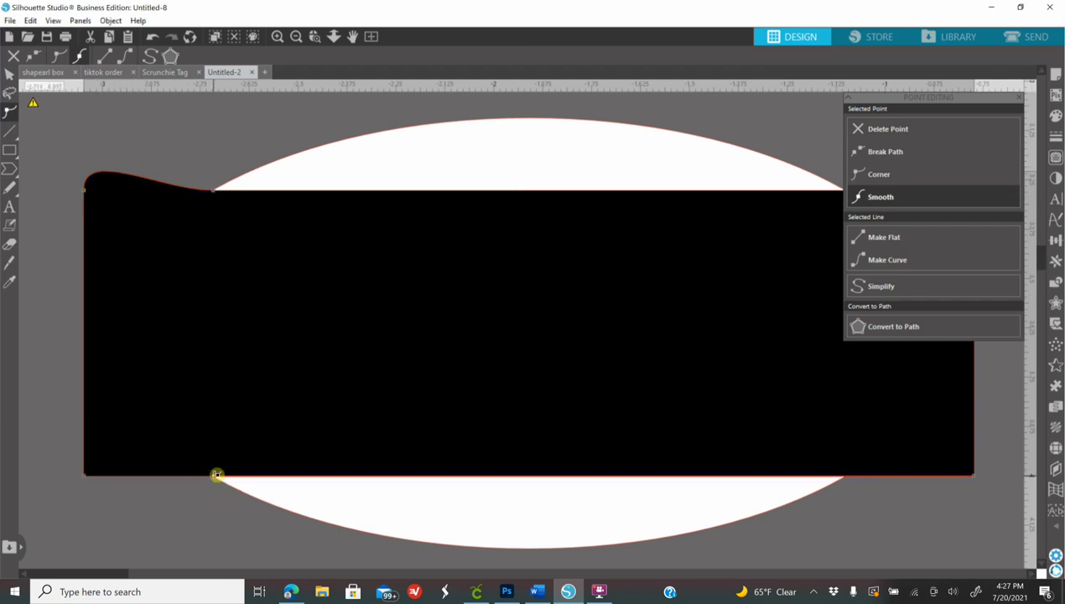
pyautogui.click(88, 480)
pyautogui.click(911, 263)
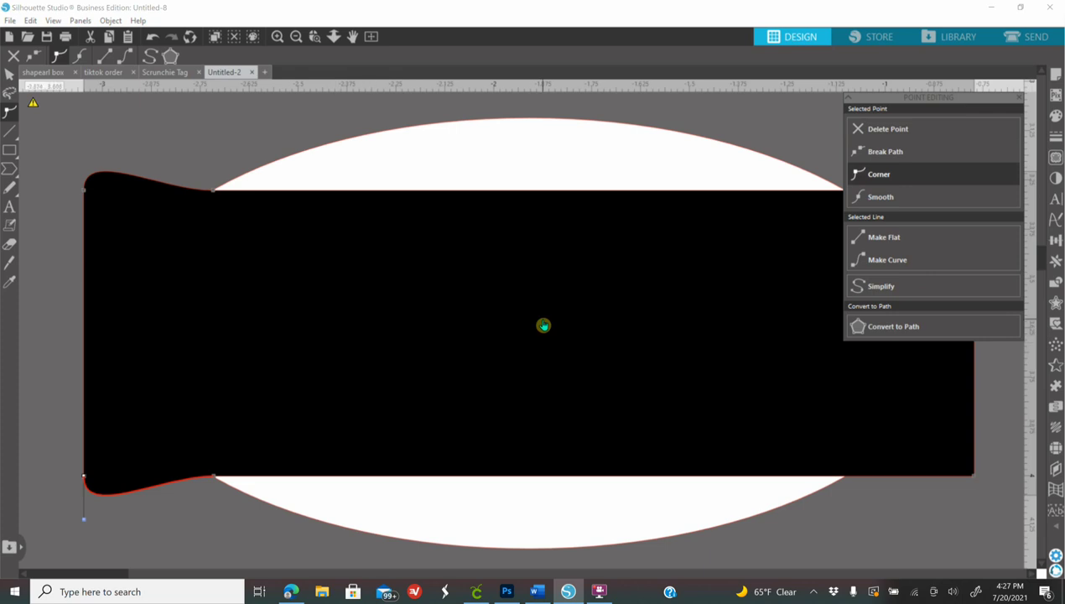
pyautogui.moveTo(106, 575); pyautogui.dragTo(164, 578)
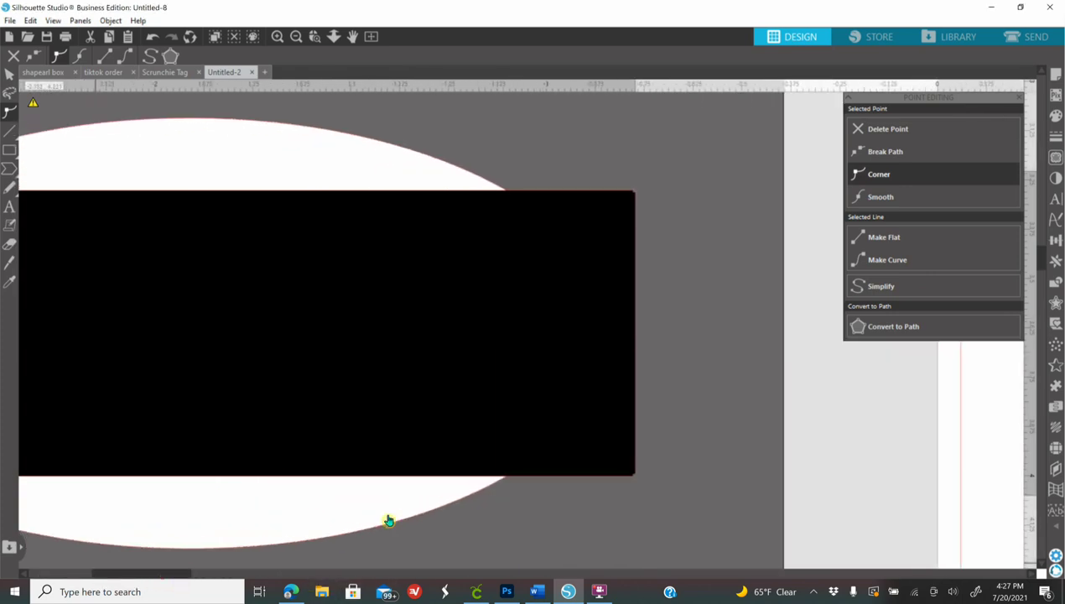
pyautogui.click(509, 480)
pyautogui.click(897, 267)
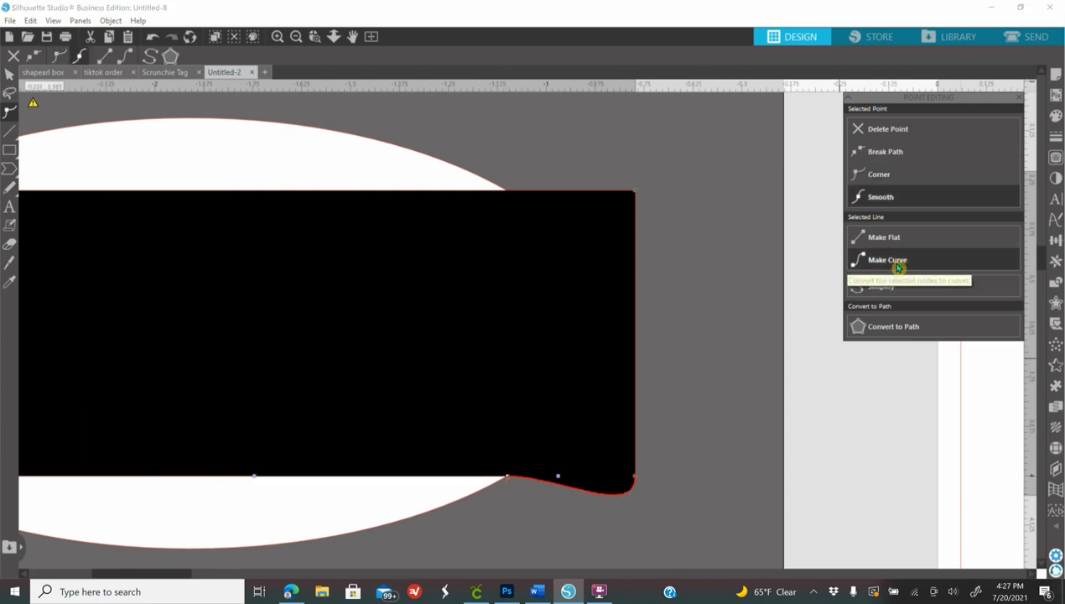
# - Add a point where the rectangle's upper edge meets the ellipse's right side, curve the segment to the upper-right corner, and finish point editing
pyautogui.click(509, 194)
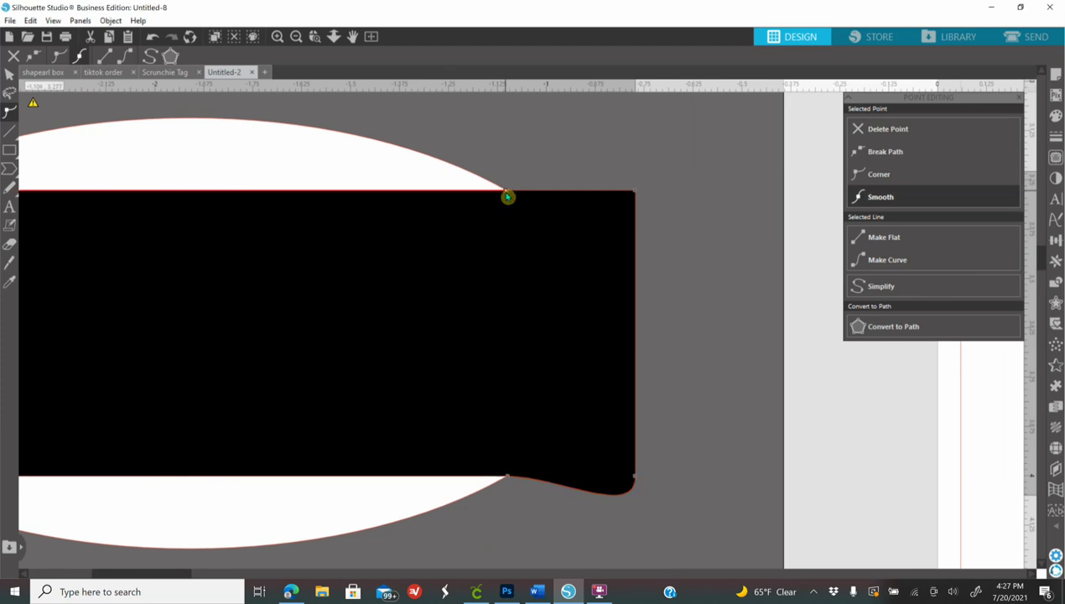
pyautogui.click(638, 195)
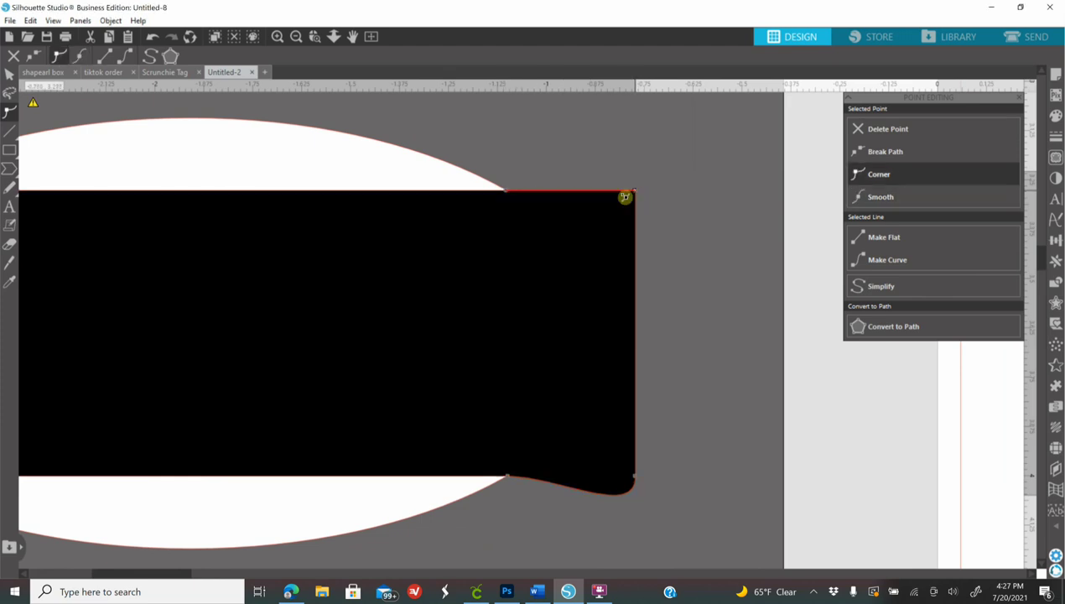
pyautogui.click(511, 196)
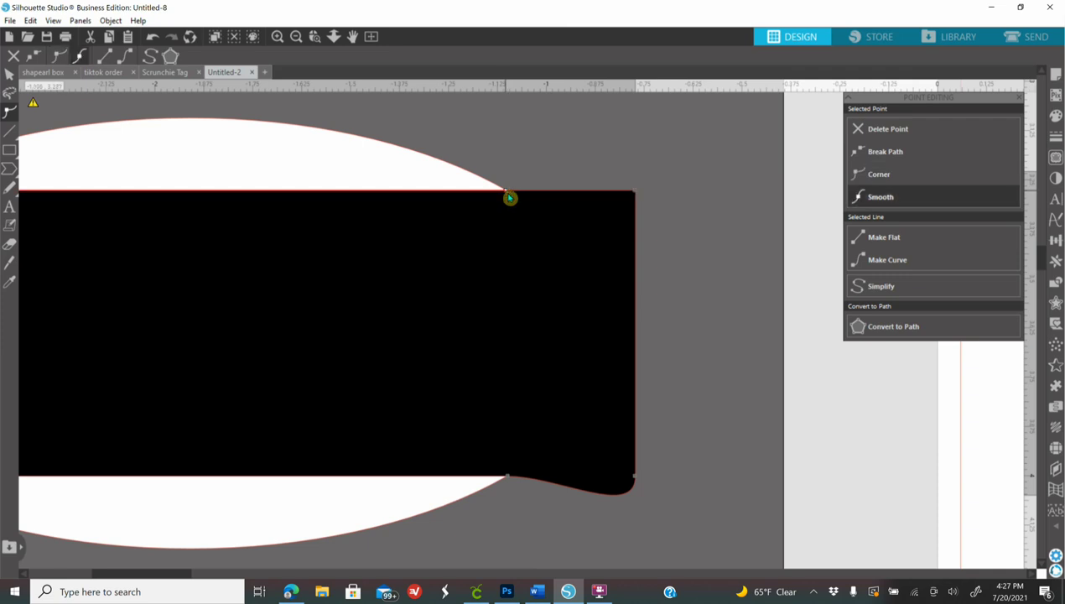
pyautogui.click(638, 197)
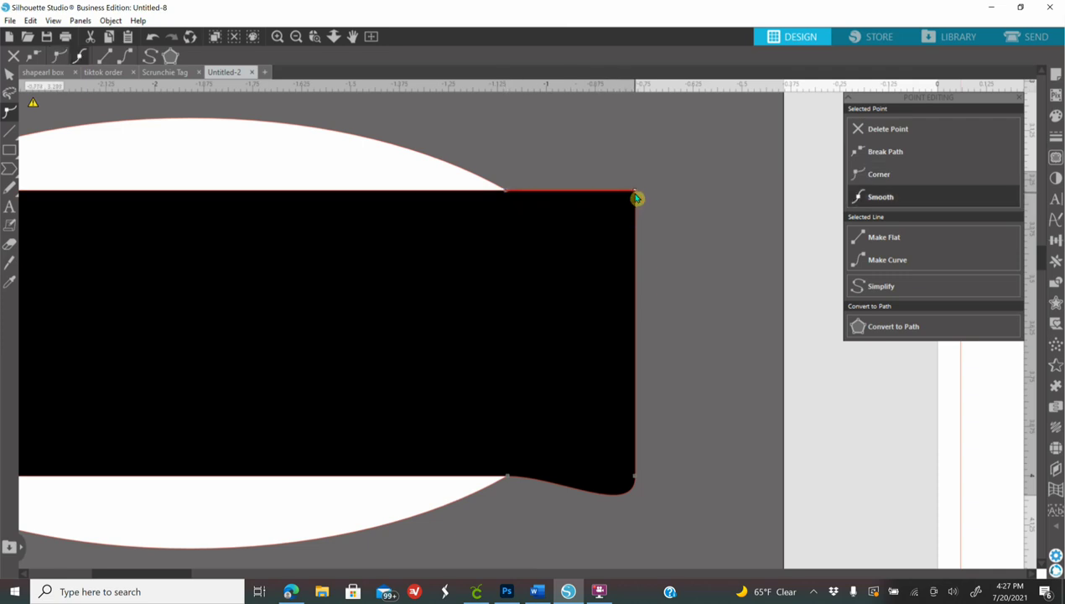
pyautogui.click(869, 265)
pyautogui.click(296, 39)
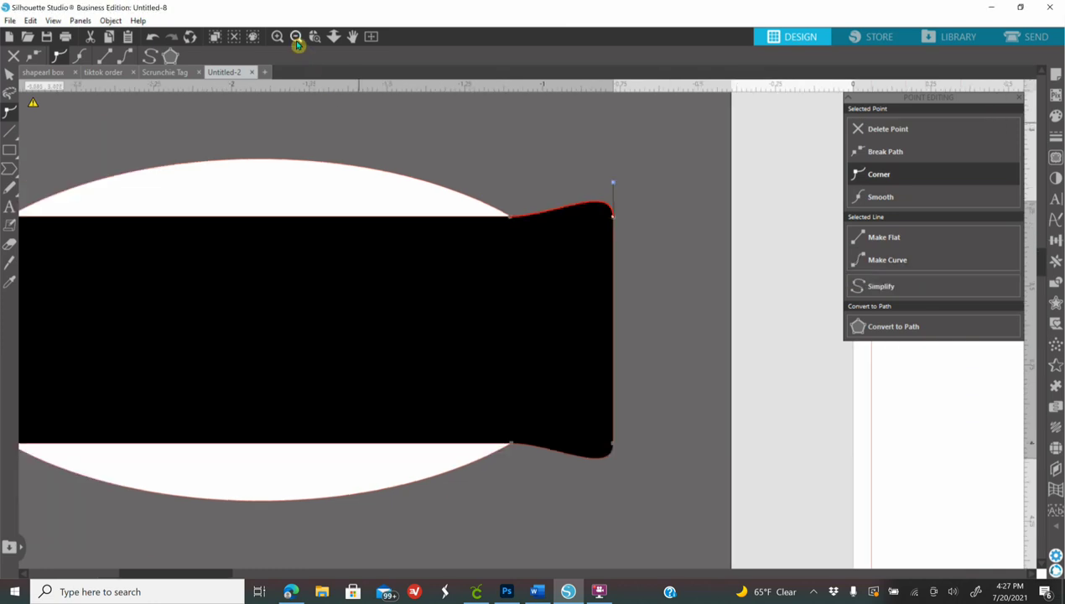
pyautogui.click(296, 39)
pyautogui.click(296, 38)
pyautogui.moveTo(304, 575); pyautogui.dragTo(287, 574)
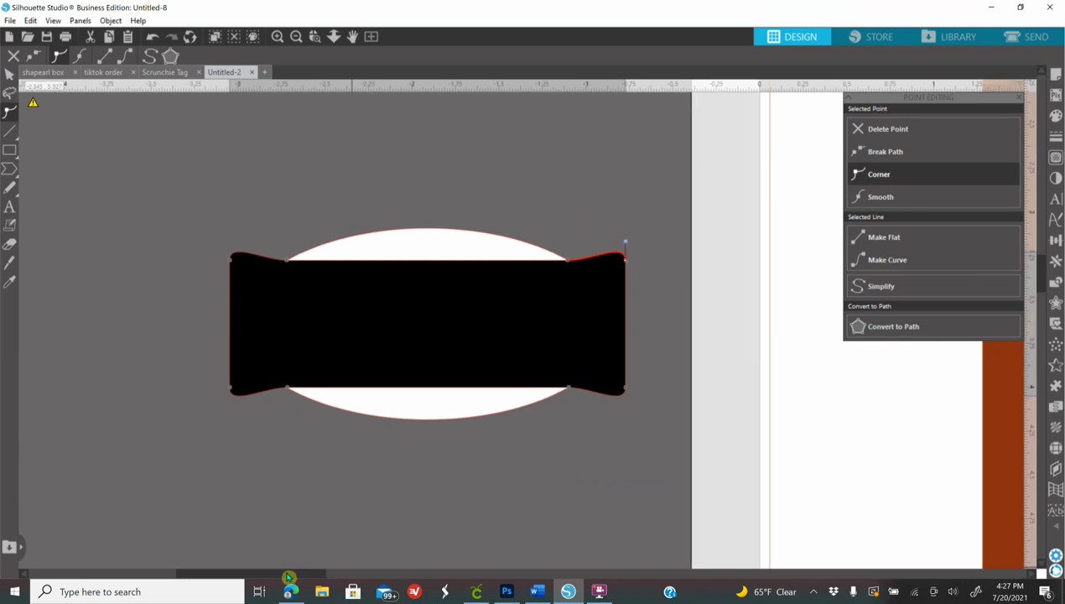
pyautogui.click(562, 526)
# - Weld the ellipse and the curved rectangle into one label shape and shift it slightly up and left
pyautogui.click(428, 320)
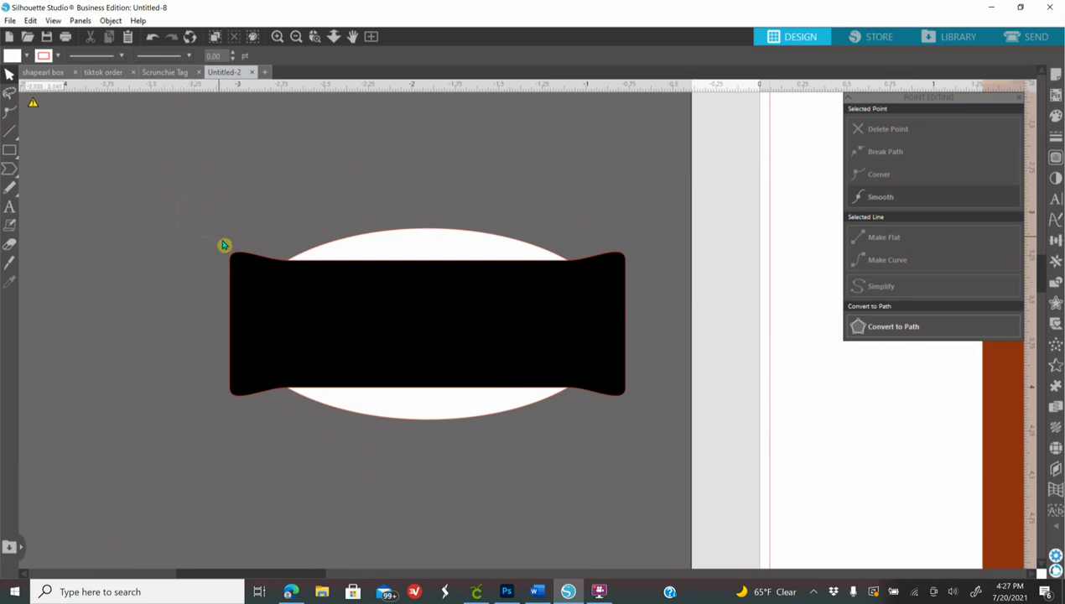
pyautogui.click(394, 356)
pyautogui.rightClick(474, 311)
pyautogui.click(528, 417)
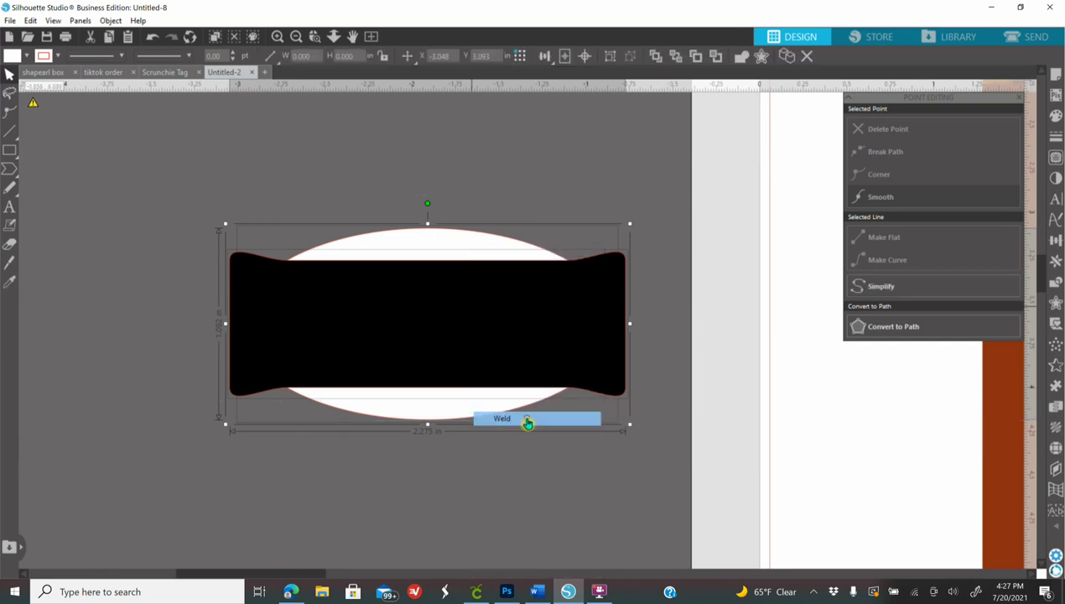
pyautogui.moveTo(436, 373)
pyautogui.mouseDown()
pyautogui.moveTo(440, 311)
pyautogui.moveTo(437, 352)
pyautogui.moveTo(473, 406)
pyautogui.moveTo(464, 356)
pyautogui.moveTo(520, 318)
pyautogui.moveTo(449, 363)
pyautogui.mouseUp()
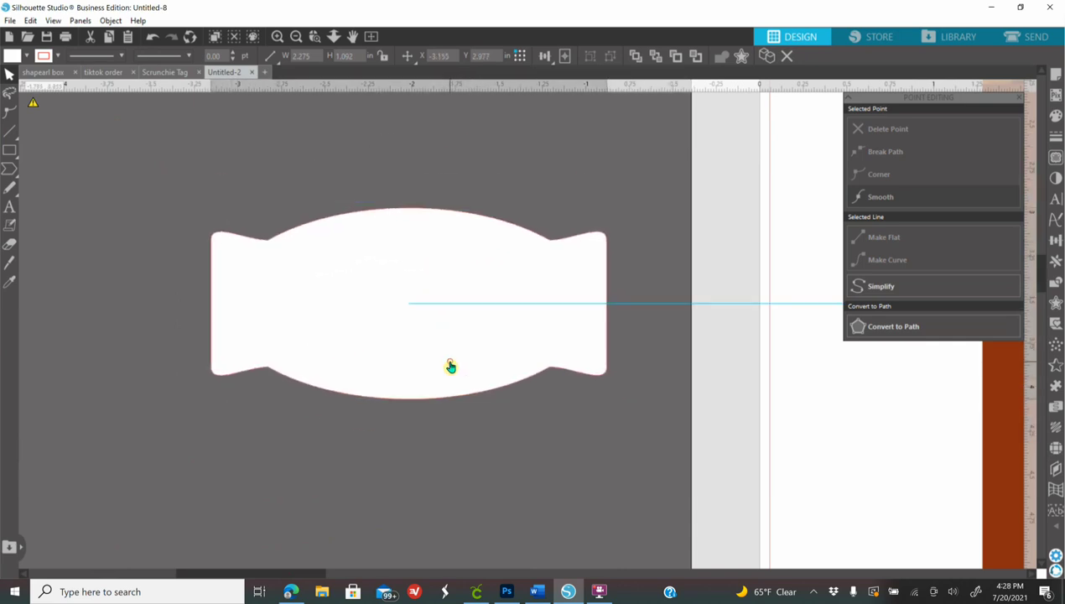
pyautogui.click(389, 316)
pyautogui.click(298, 36)
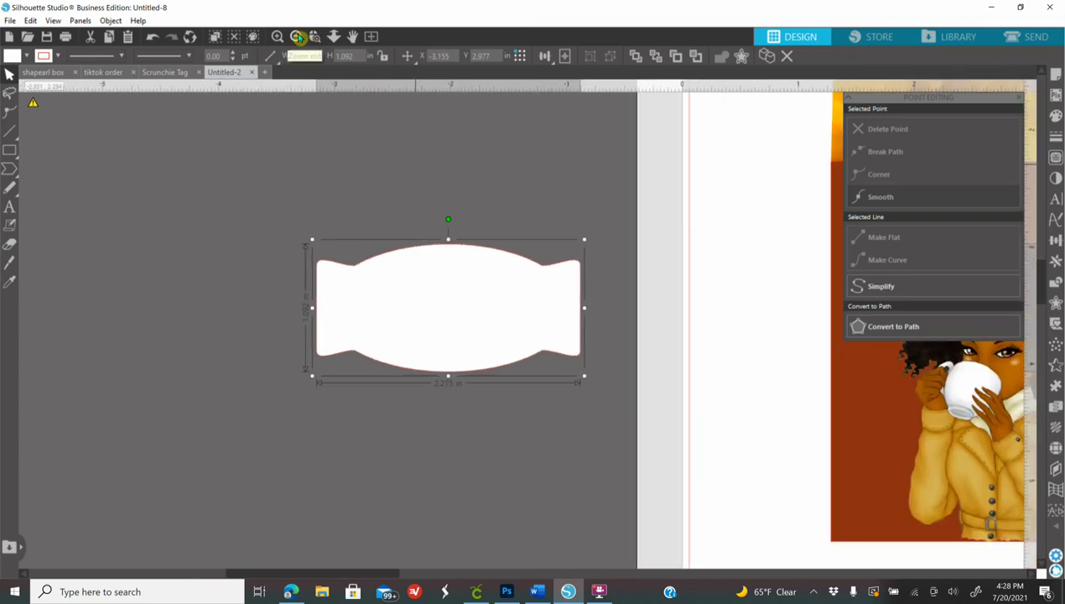
# - Move the label shape toward the brown panel and fill it with dark brown sampled from a sunflower's centre
pyautogui.click(298, 36)
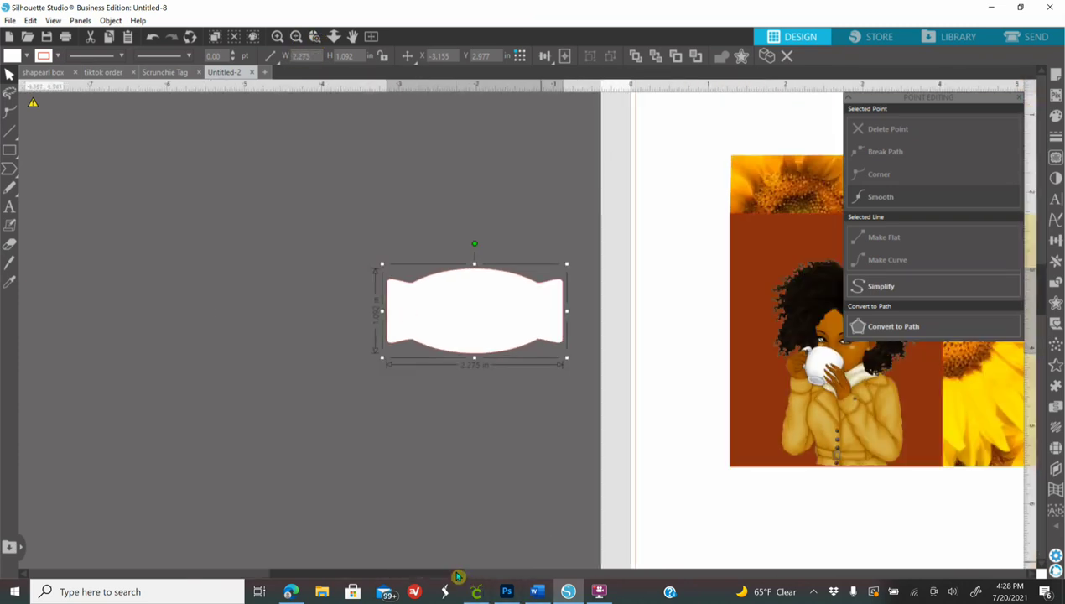
pyautogui.hscroll(5, 629, 504)
pyautogui.moveTo(117, 329); pyautogui.dragTo(337, 333)
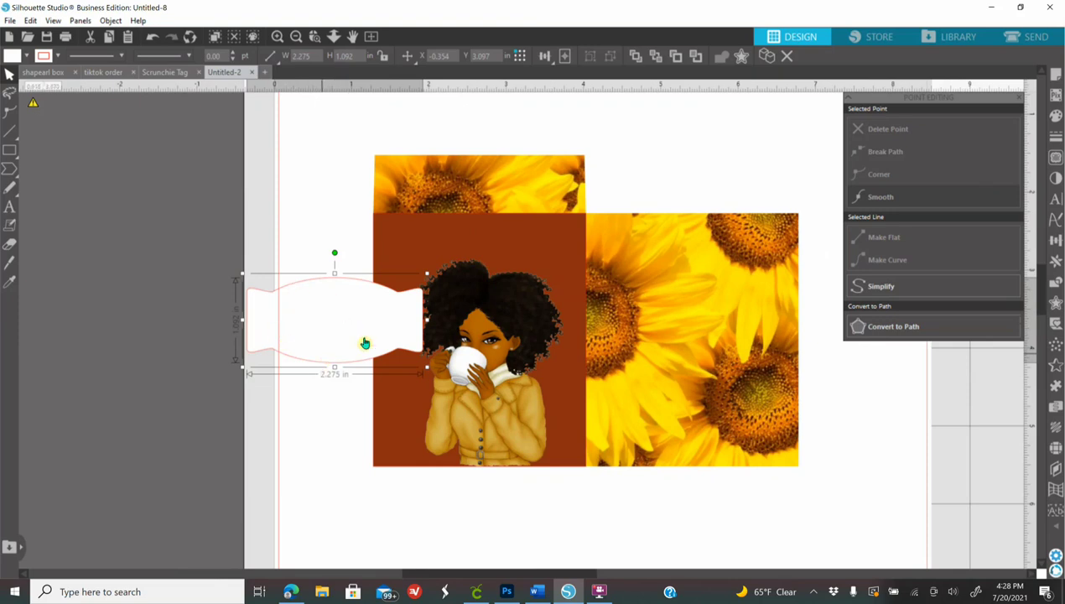
pyautogui.click(1057, 118)
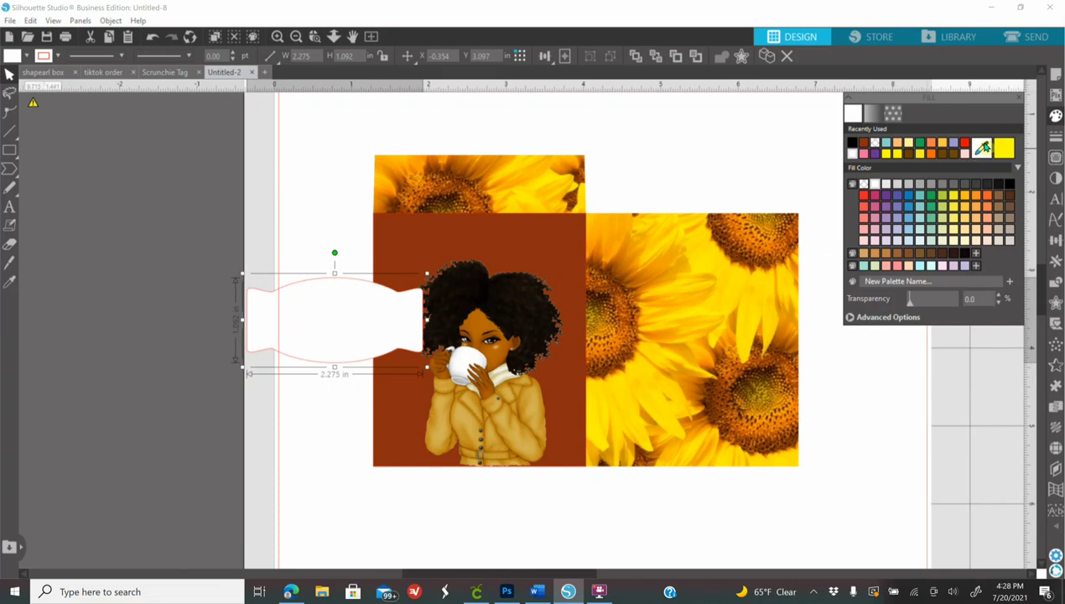
pyautogui.click(635, 311)
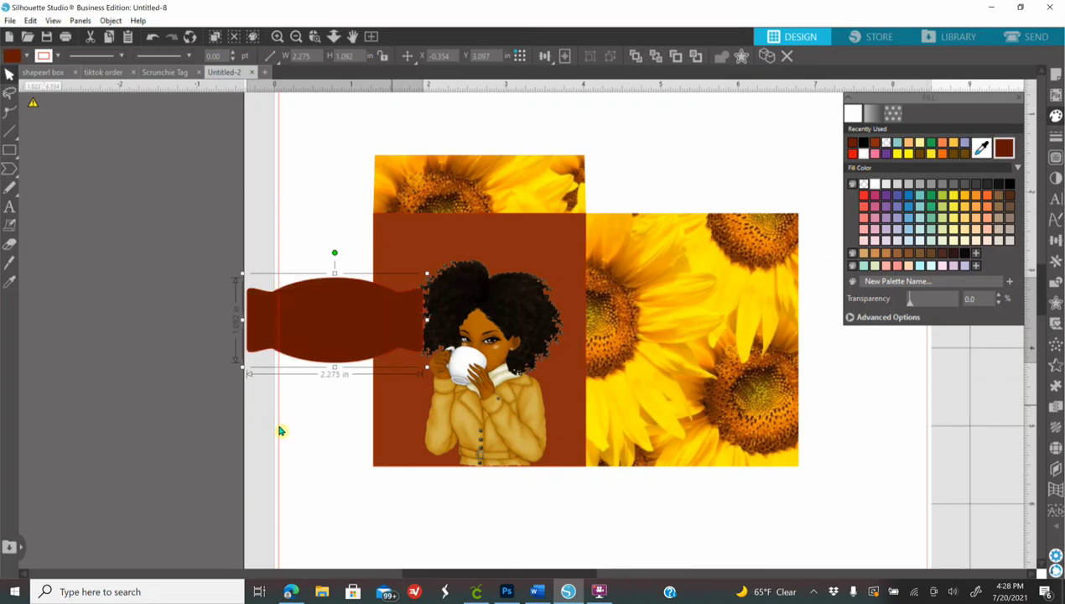
# - Move the dark brown label to the blank page area above the large sunflower panel
pyautogui.moveTo(336, 319); pyautogui.dragTo(711, 155)
pyautogui.scroll(3, 641, 427)
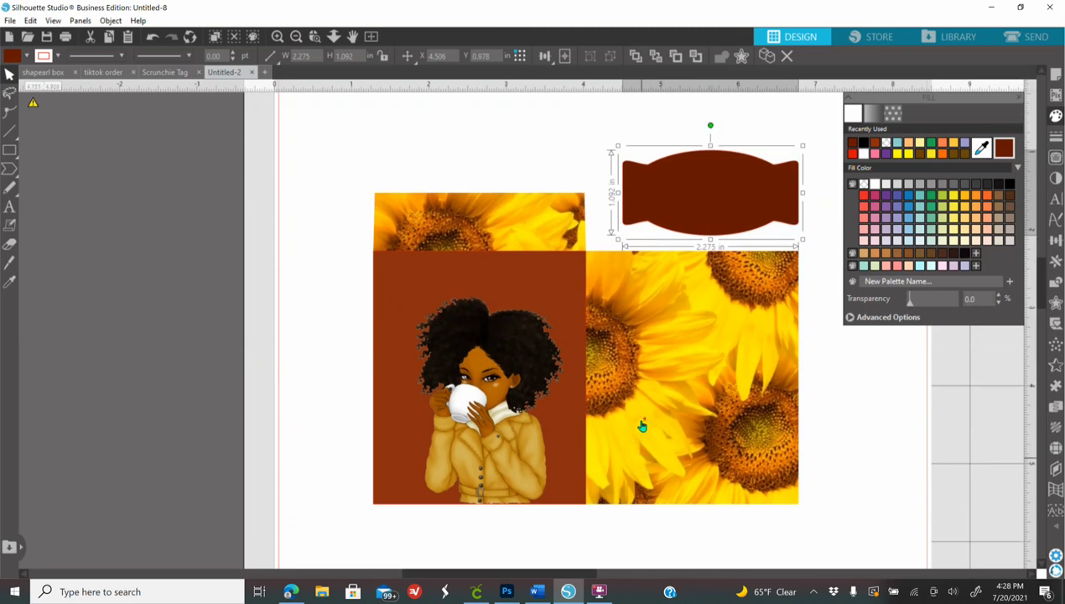
pyautogui.moveTo(692, 245); pyautogui.dragTo(692, 267)
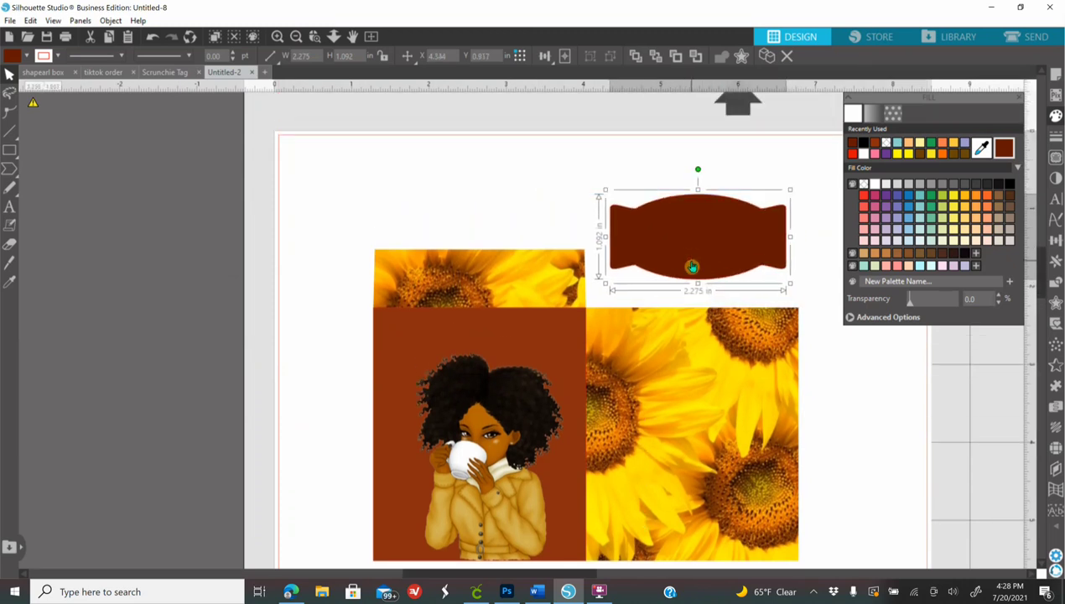
# - Create a 0.045 in internal offset of the dark brown label with square corners and fill it white
pyautogui.click(1055, 307)
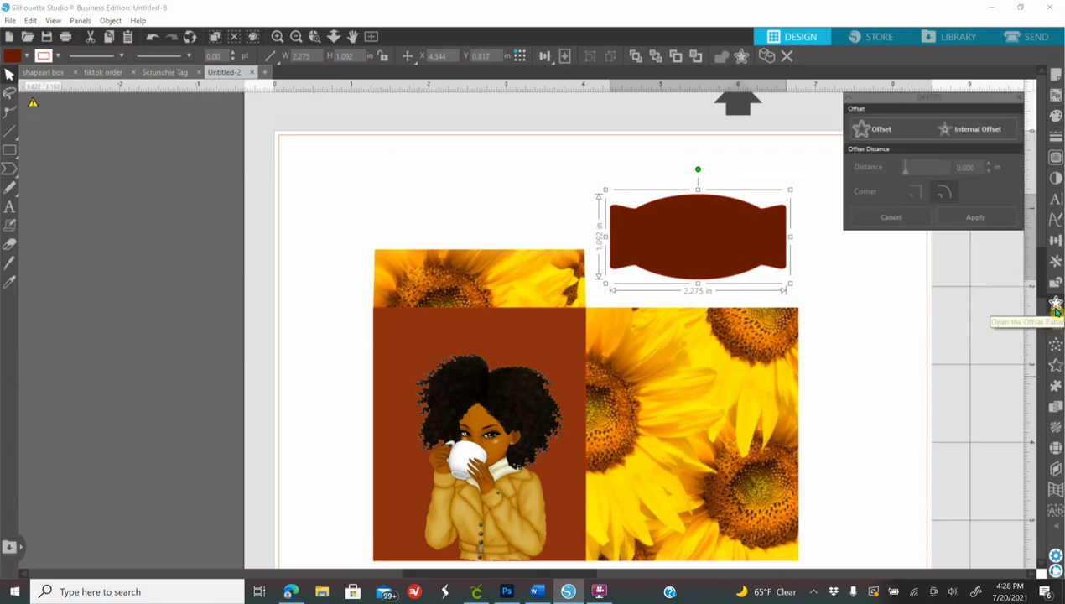
pyautogui.click(975, 133)
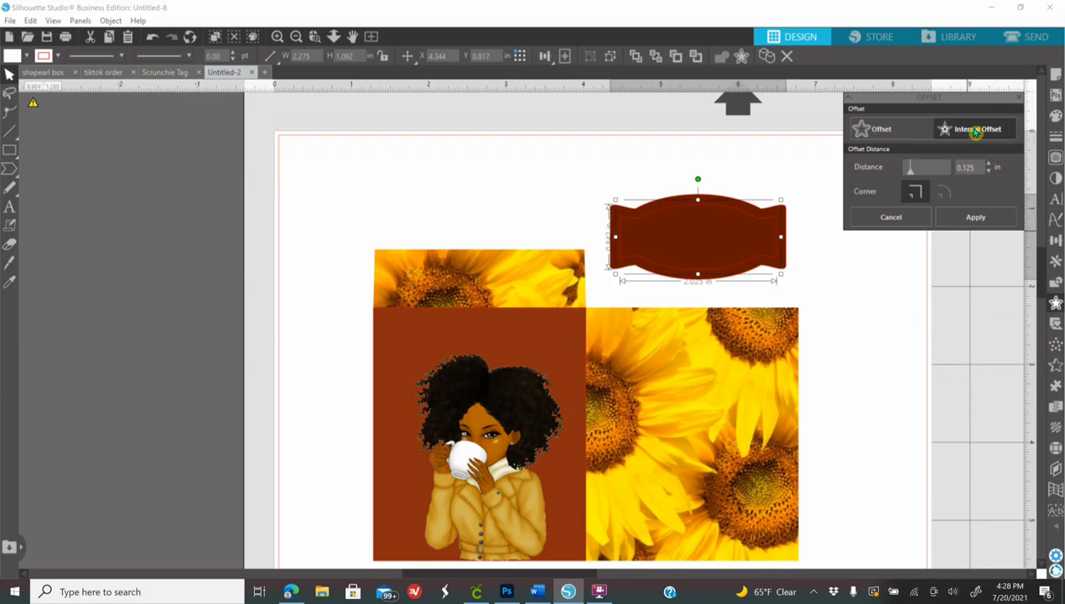
pyautogui.click(910, 167)
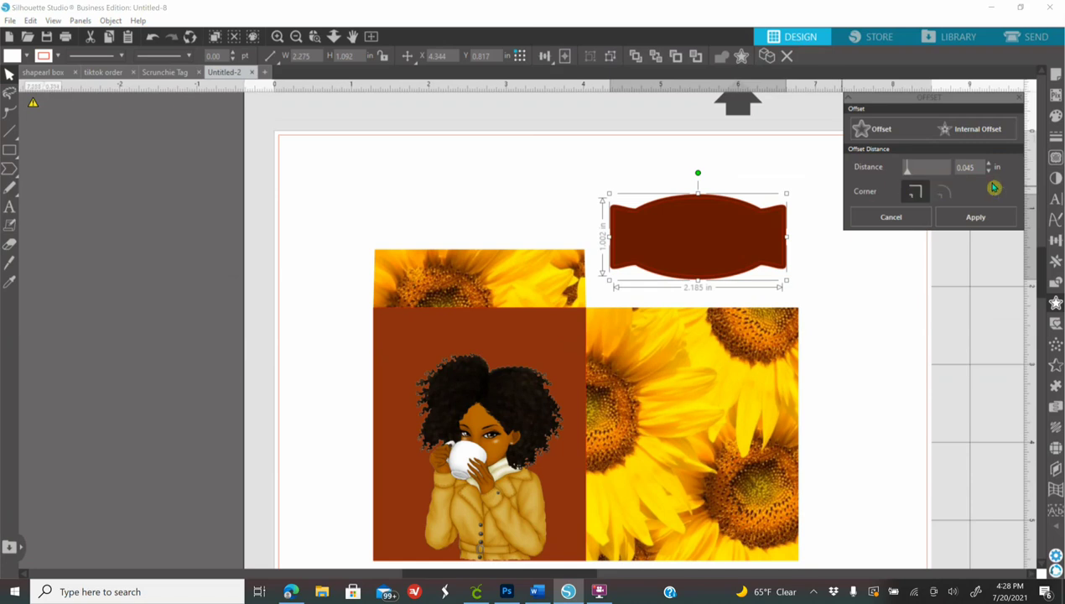
pyautogui.click(1056, 117)
pyautogui.click(865, 154)
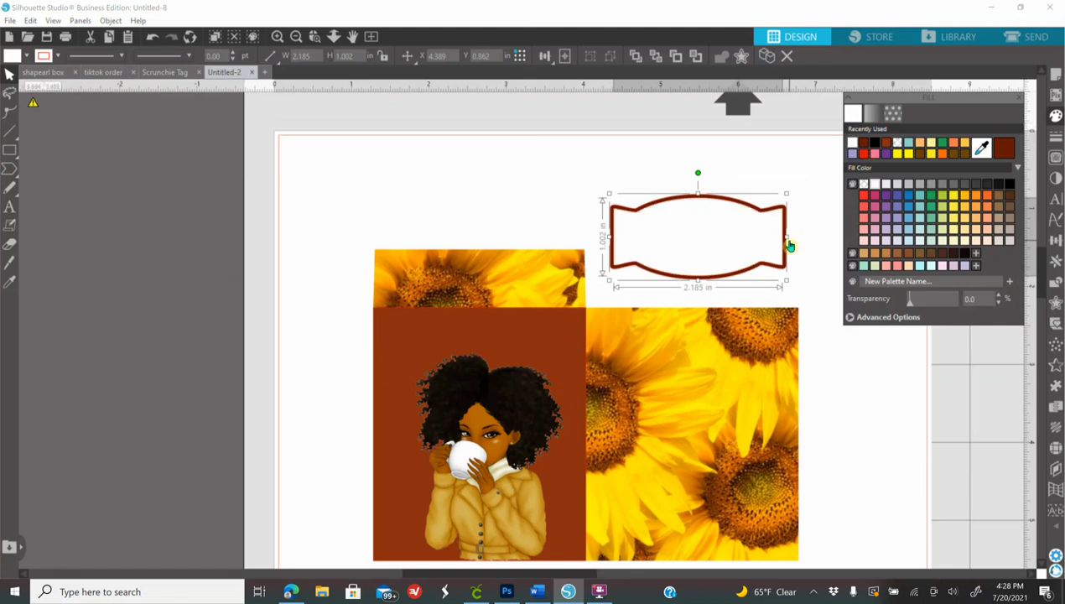
# - Create an internal offset 2.075 in wide inside the white label shape and fill it with the same dark brown
pyautogui.click(1056, 305)
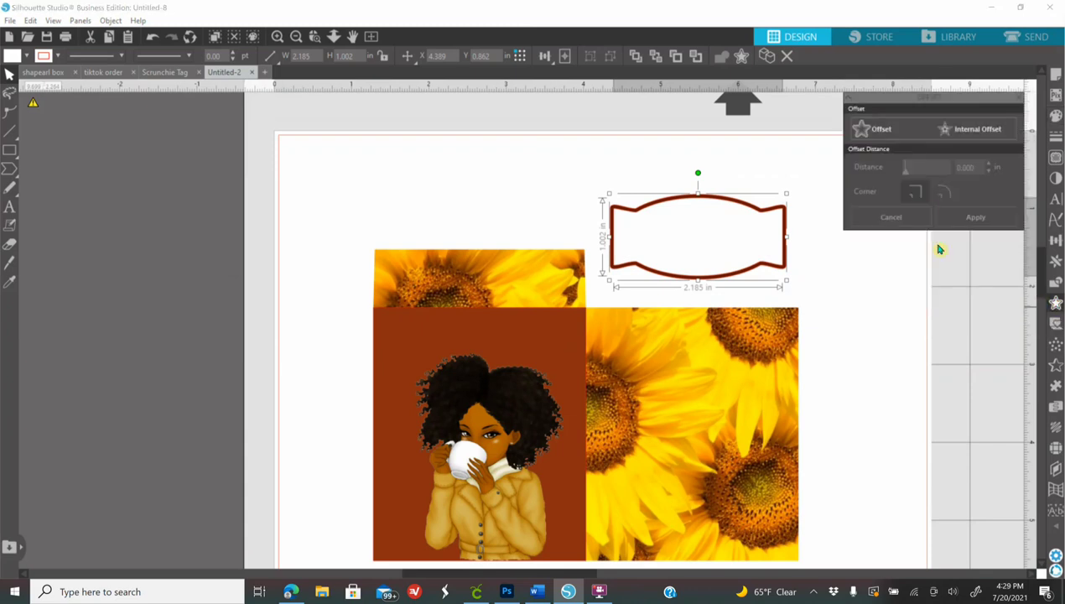
pyautogui.click(962, 130)
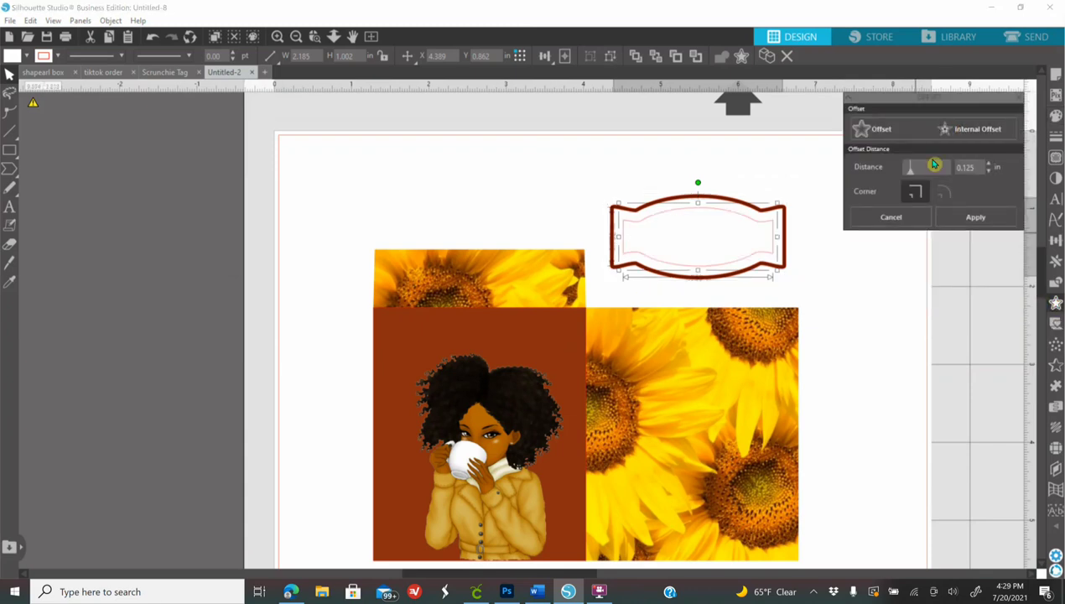
pyautogui.click(908, 168)
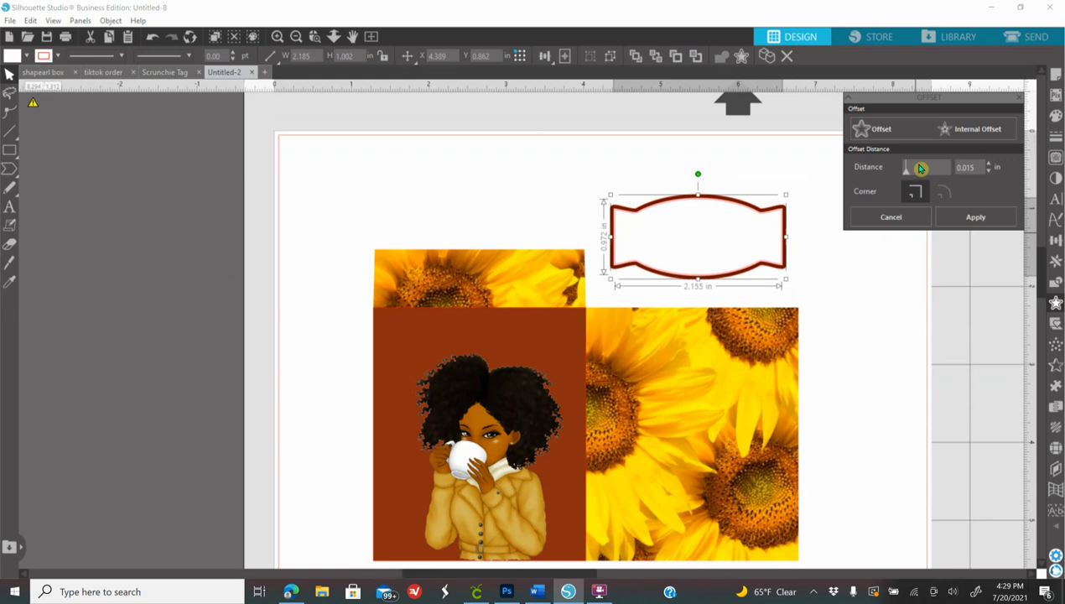
pyautogui.moveTo(910, 166); pyautogui.dragTo(910, 166)
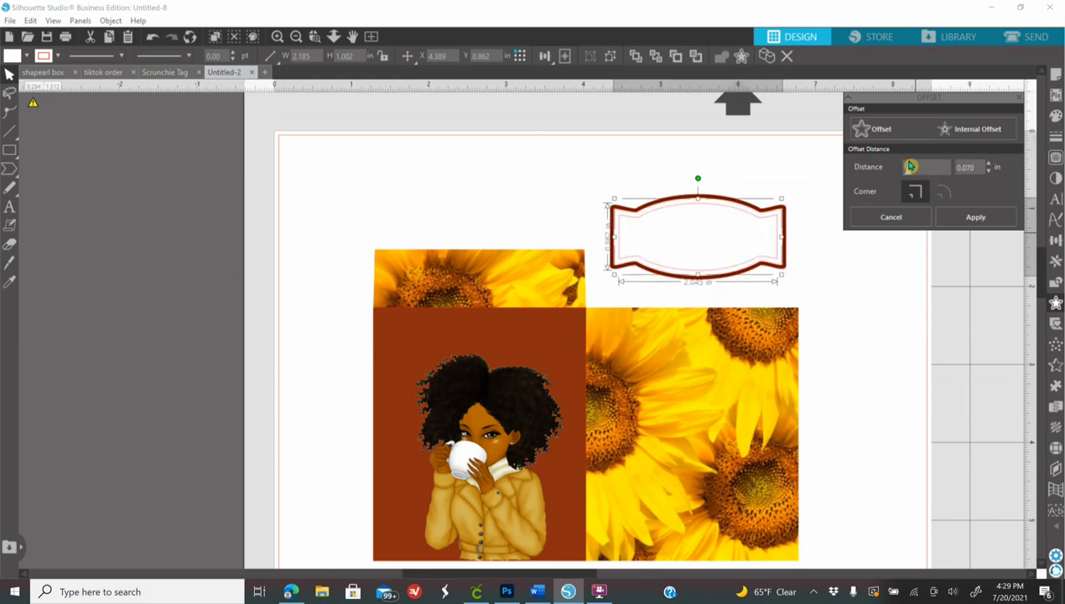
pyautogui.click(990, 172)
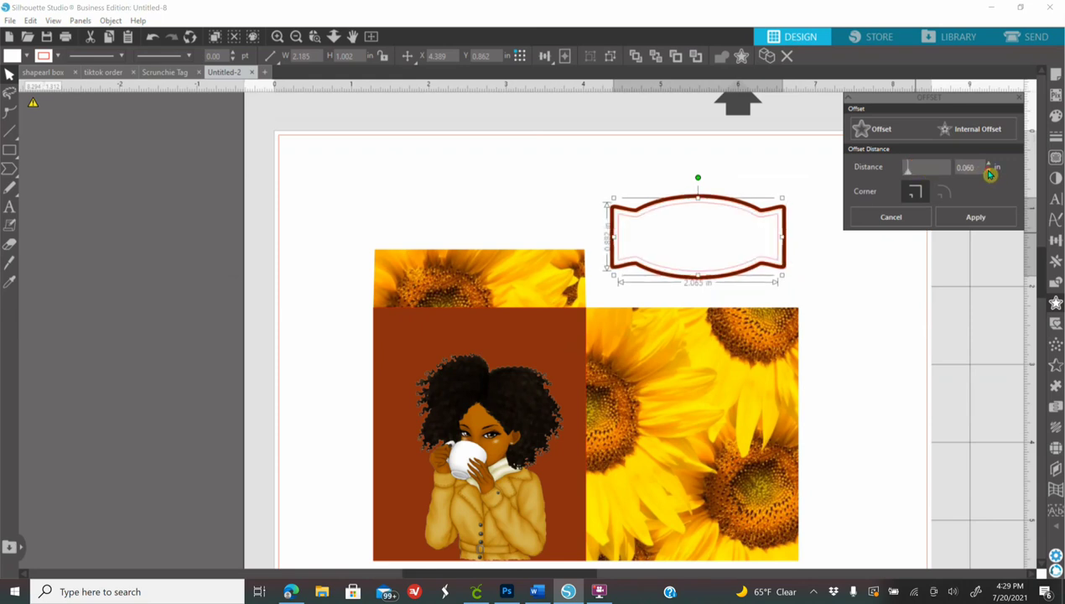
pyautogui.click(1056, 118)
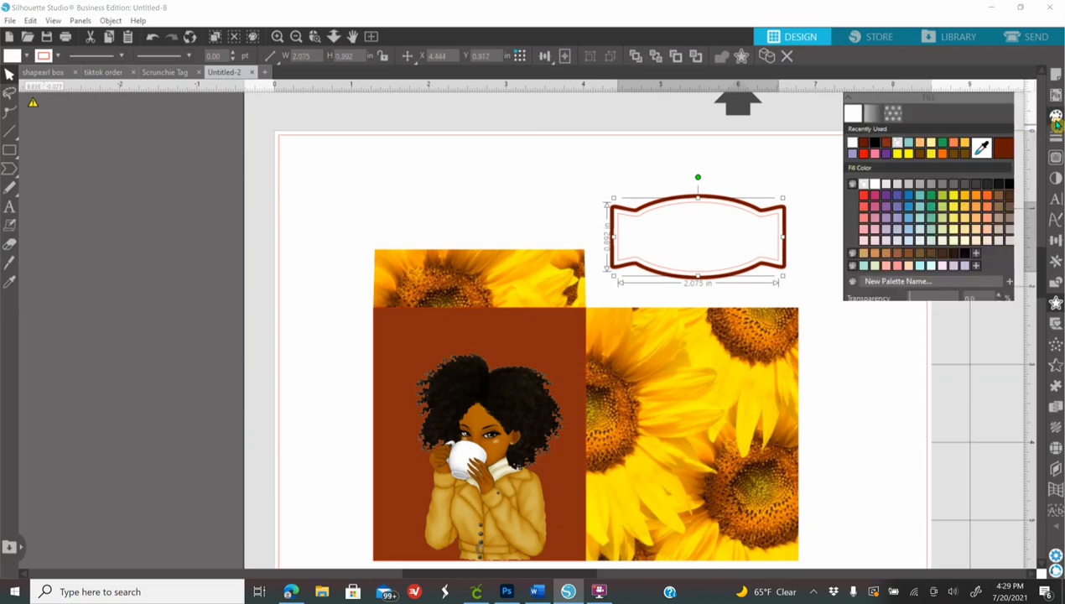
pyautogui.click(1004, 148)
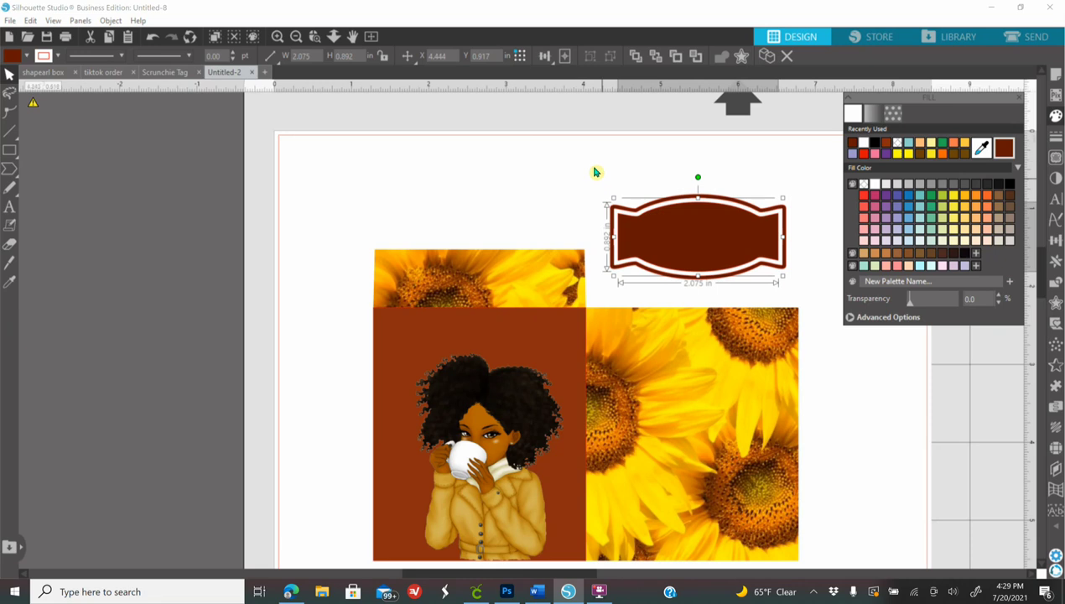
pyautogui.moveTo(579, 164); pyautogui.dragTo(784, 271)
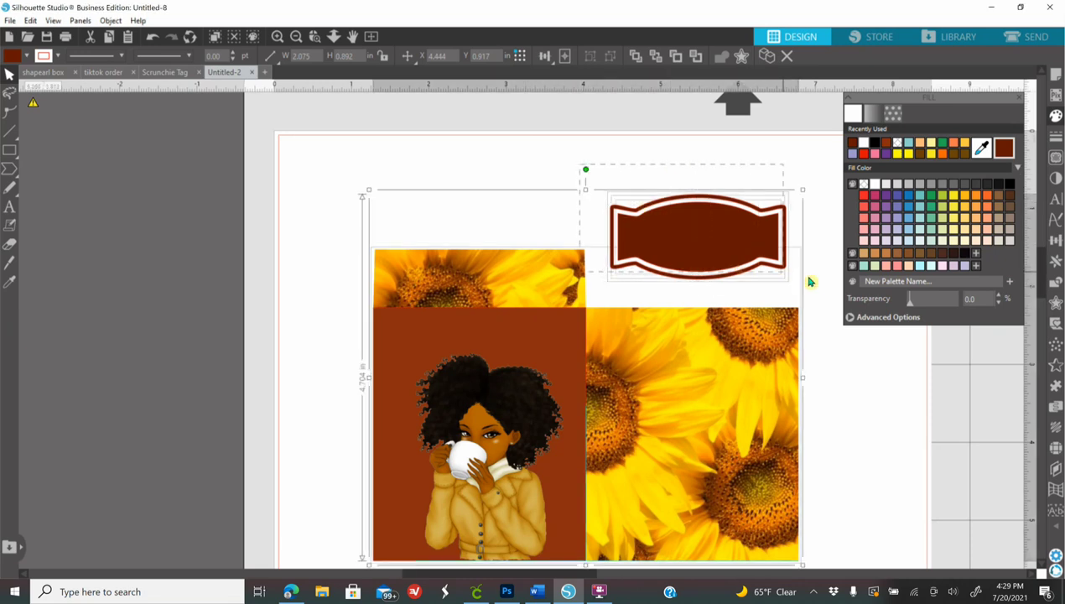
pyautogui.click(464, 136)
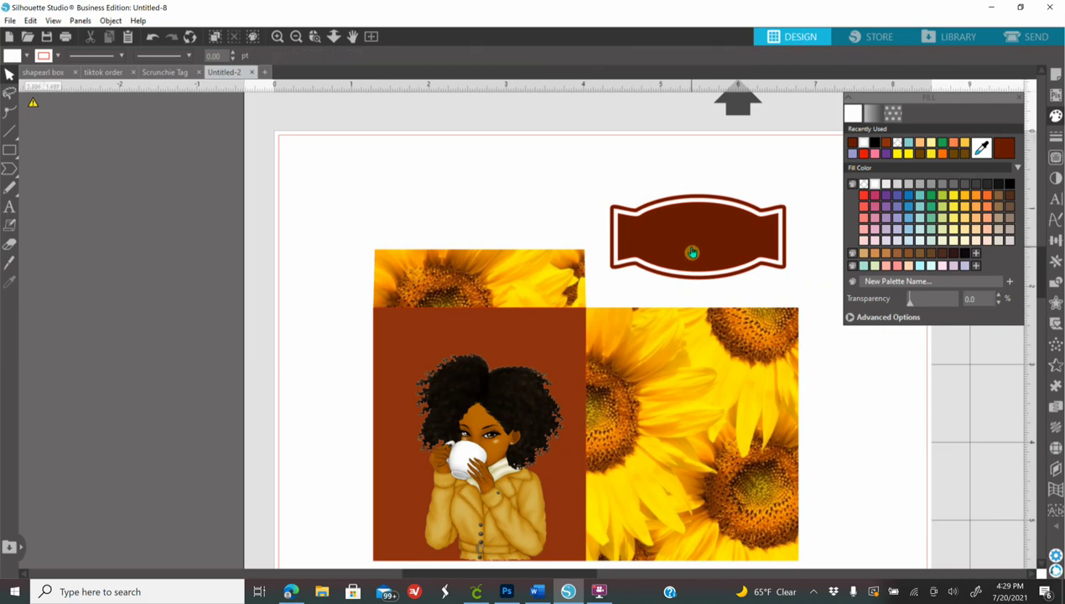
pyautogui.moveTo(692, 253); pyautogui.dragTo(706, 300)
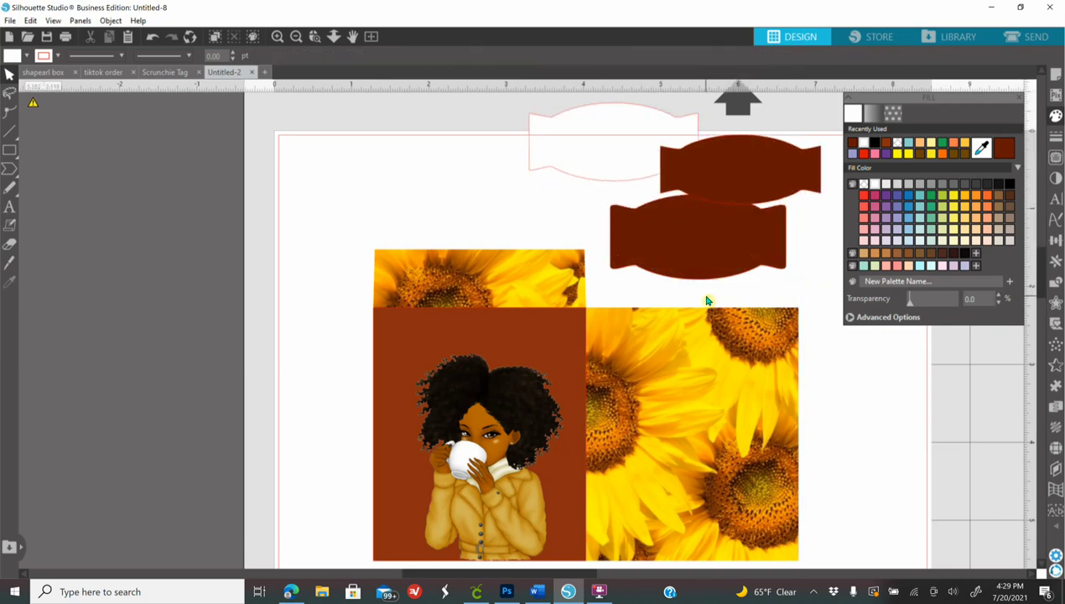
pyautogui.click(151, 38)
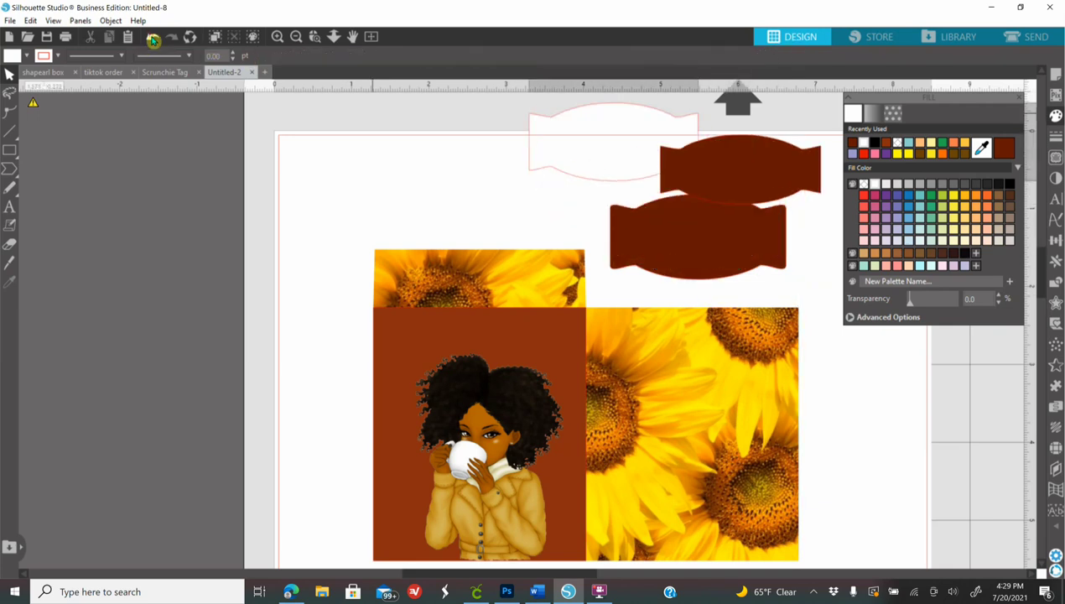
pyautogui.click(151, 38)
pyautogui.click(152, 38)
pyautogui.click(151, 38)
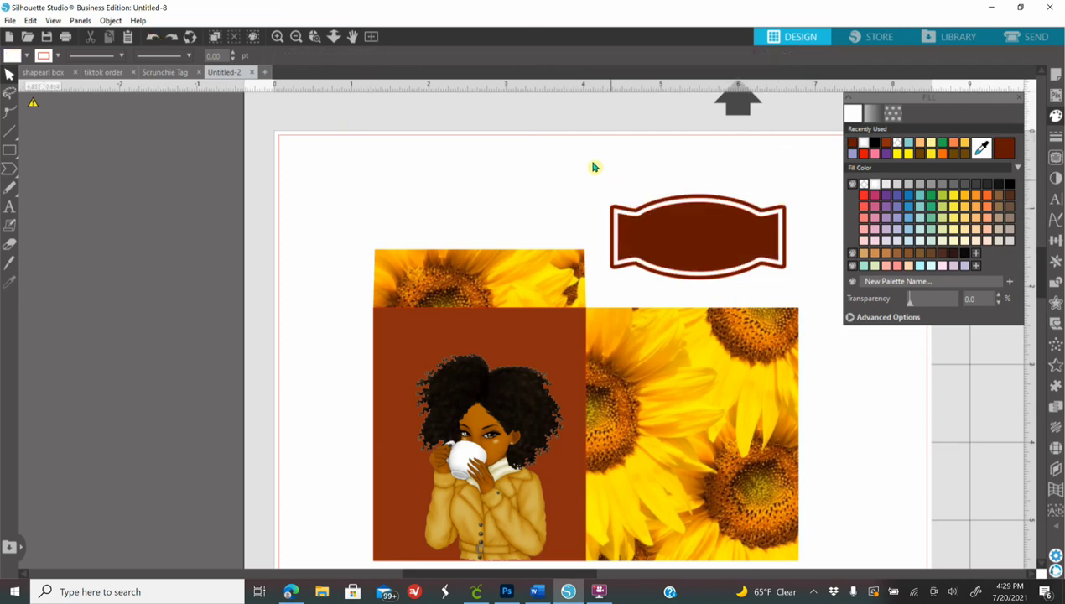
# - Group the three nested label shapes and set their line colour to transparent
pyautogui.click(671, 225)
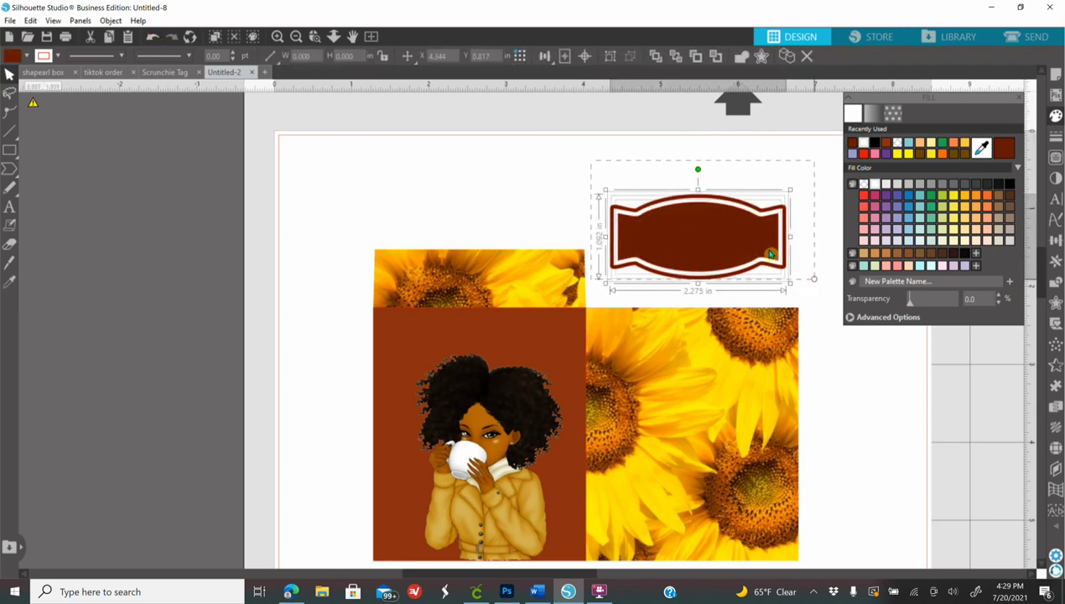
pyautogui.rightClick(744, 238)
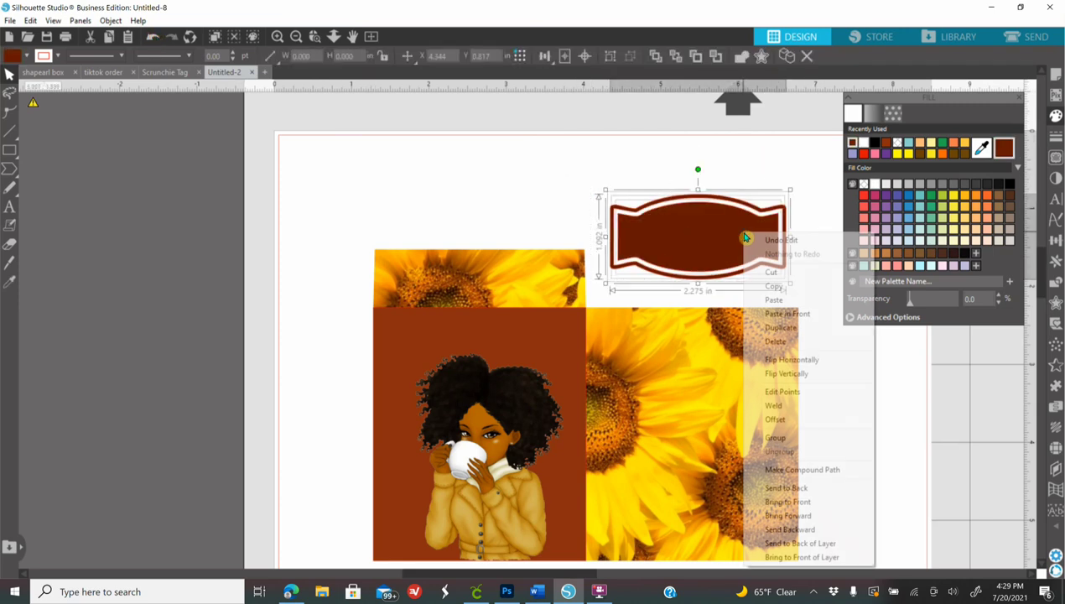
pyautogui.click(808, 439)
pyautogui.click(1055, 138)
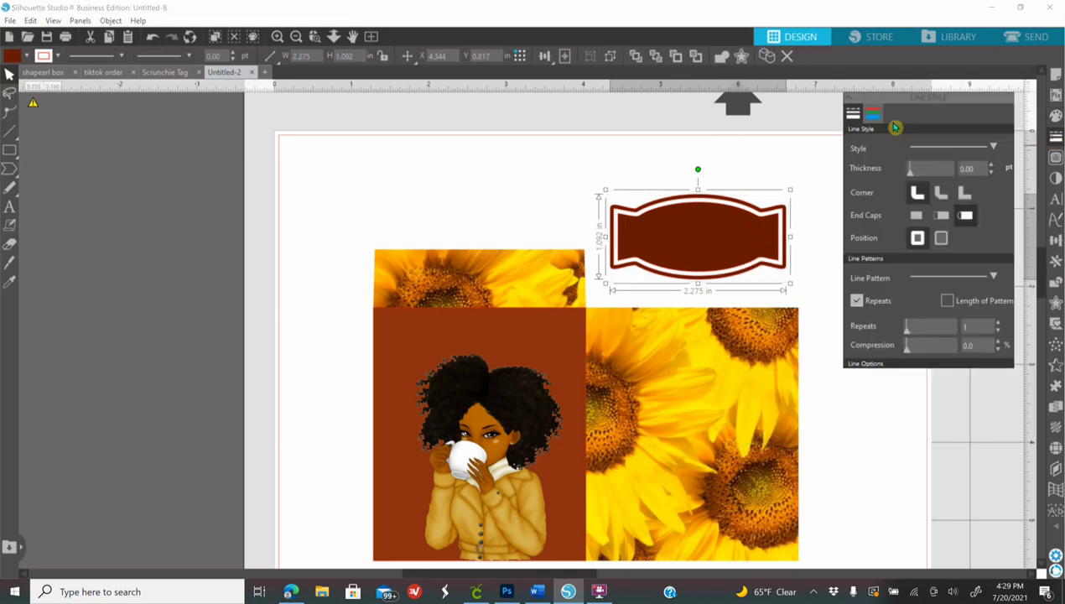
pyautogui.click(876, 116)
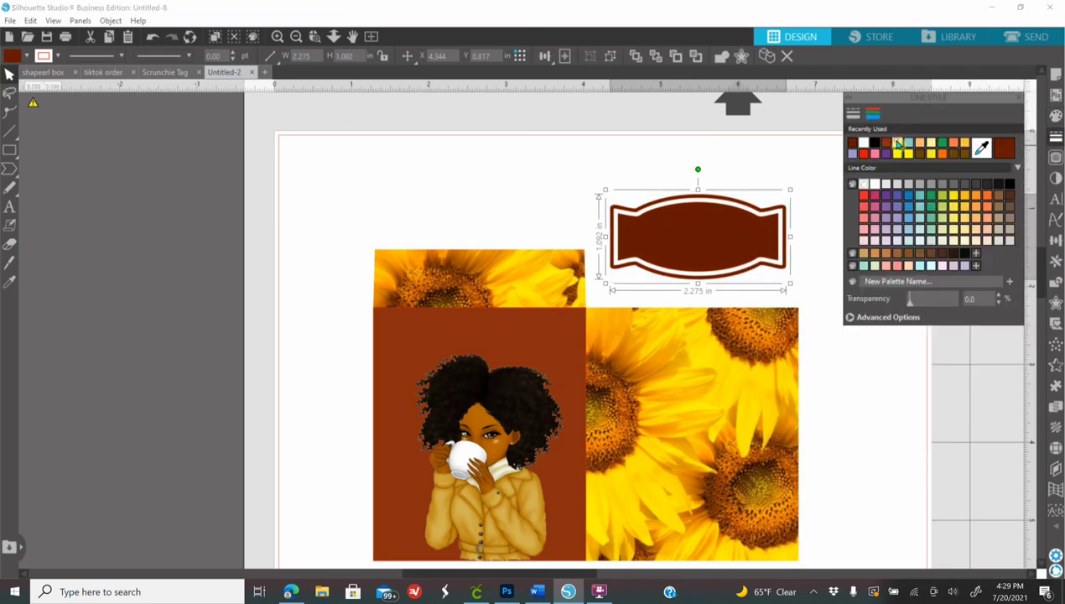
pyautogui.click(897, 144)
# - Move the label onto the upper part of the brown panel and bring the tea girl to the front
pyautogui.moveTo(742, 248); pyautogui.dragTo(524, 356)
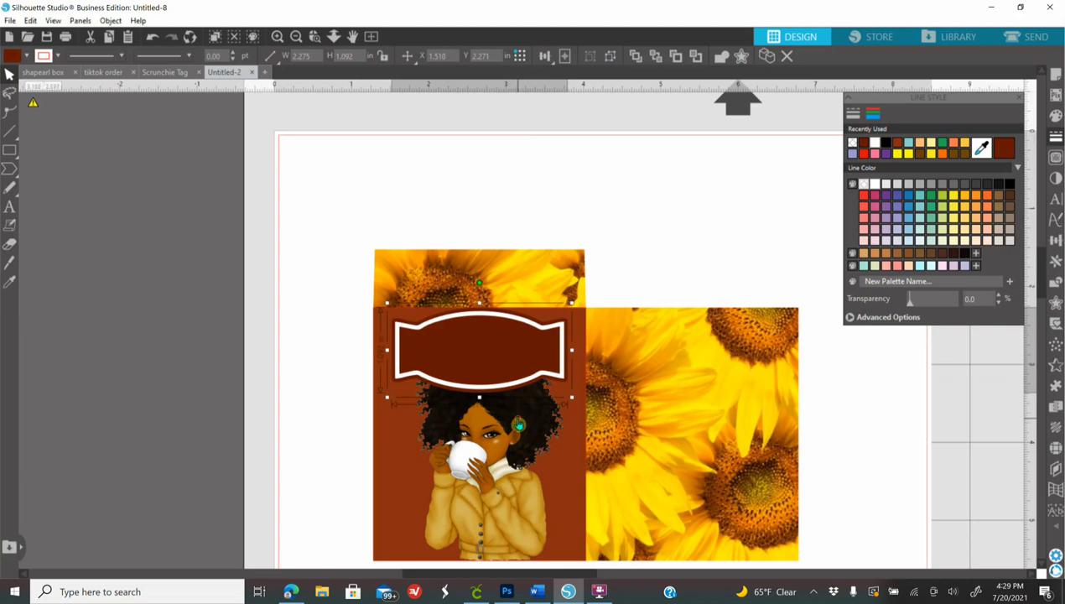
pyautogui.click(519, 425)
pyautogui.rightClick(519, 426)
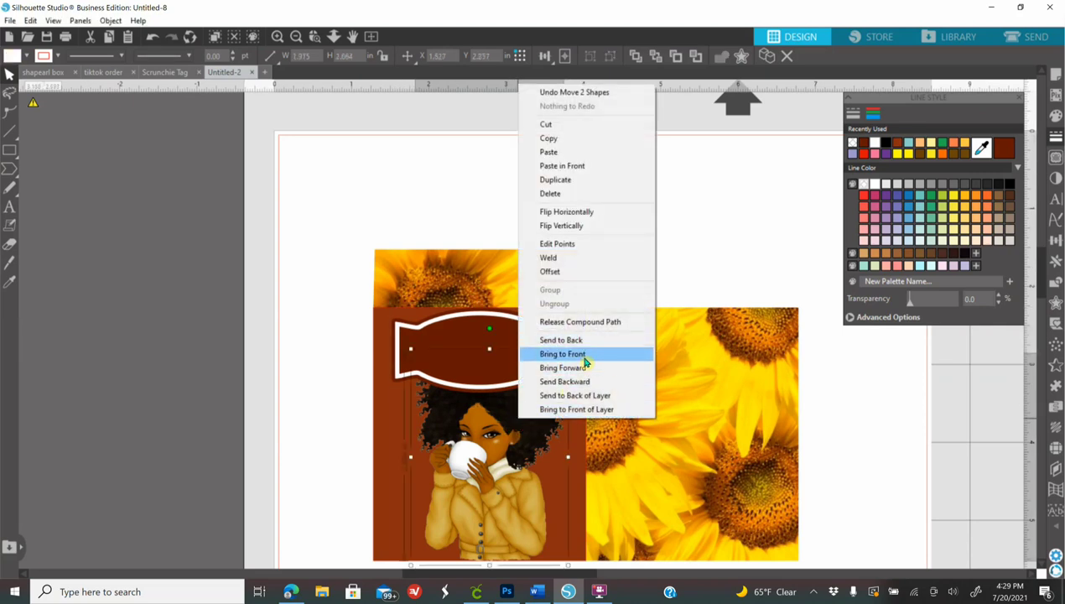
pyautogui.click(578, 353)
# - Resize the tea girl to about 2.452 by 2.556 in and centre her in the brown panel, overlapping the label's lower edge
pyautogui.moveTo(515, 431); pyautogui.dragTo(534, 431)
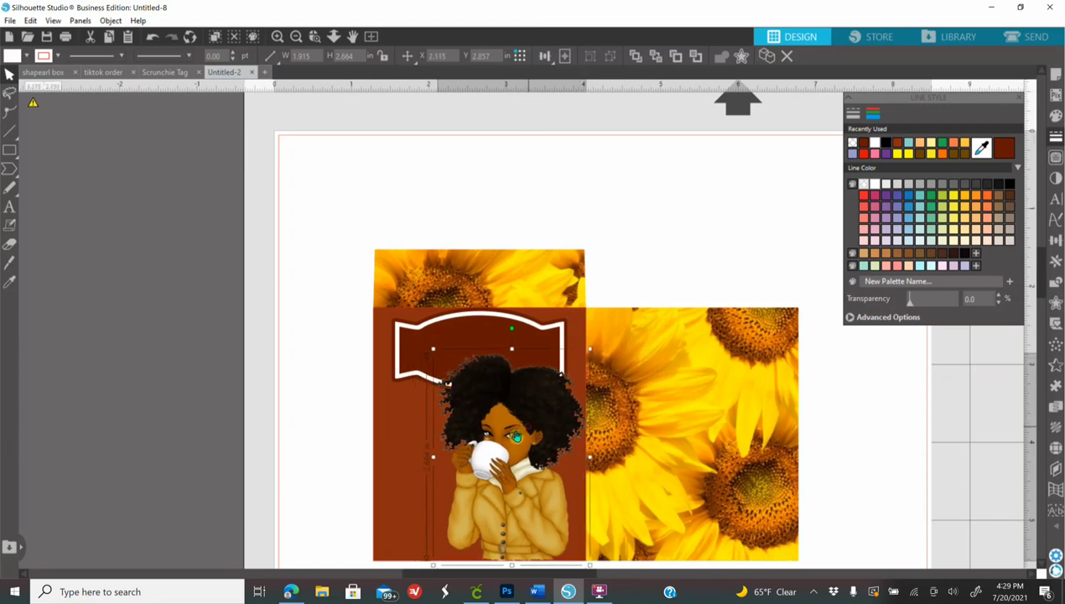
pyautogui.scroll(-5, 421, 253)
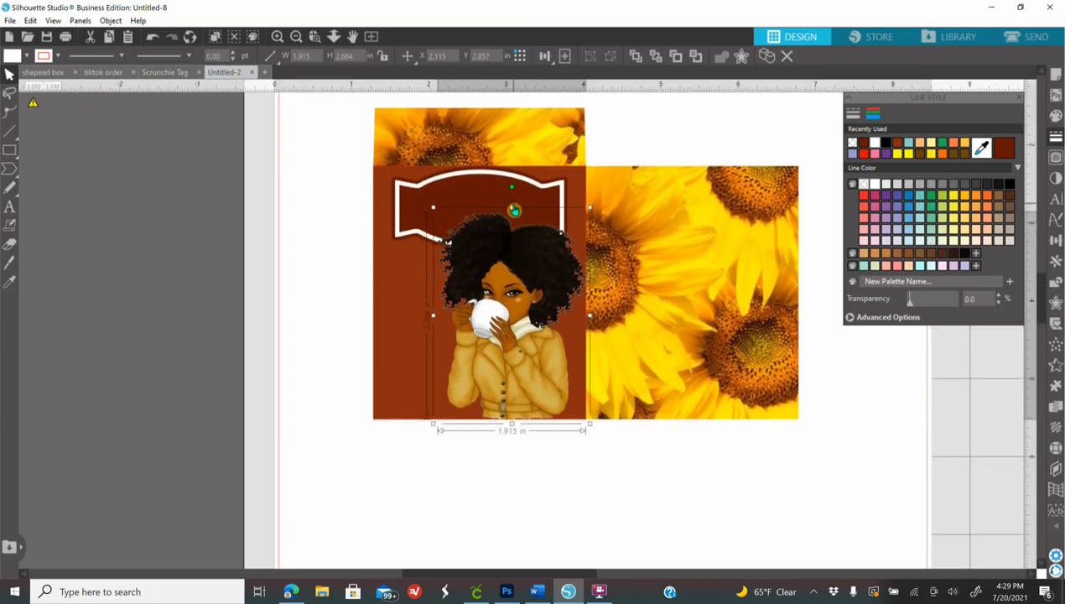
pyautogui.moveTo(516, 211); pyautogui.dragTo(514, 241)
pyautogui.moveTo(590, 425); pyautogui.dragTo(544, 352)
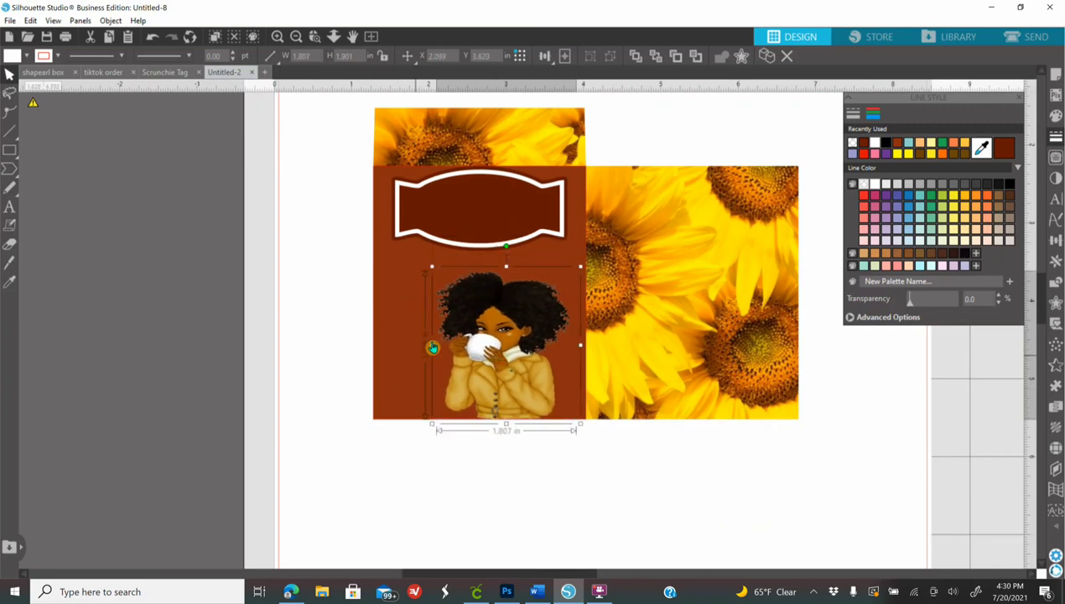
pyautogui.moveTo(430, 352); pyautogui.dragTo(459, 304)
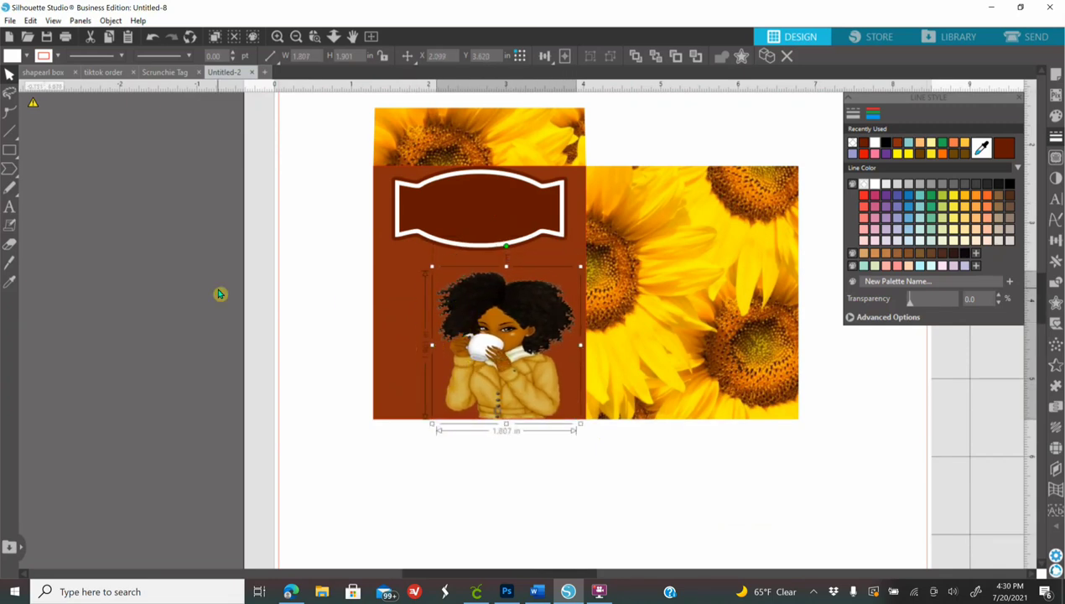
pyautogui.moveTo(432, 267); pyautogui.dragTo(405, 227)
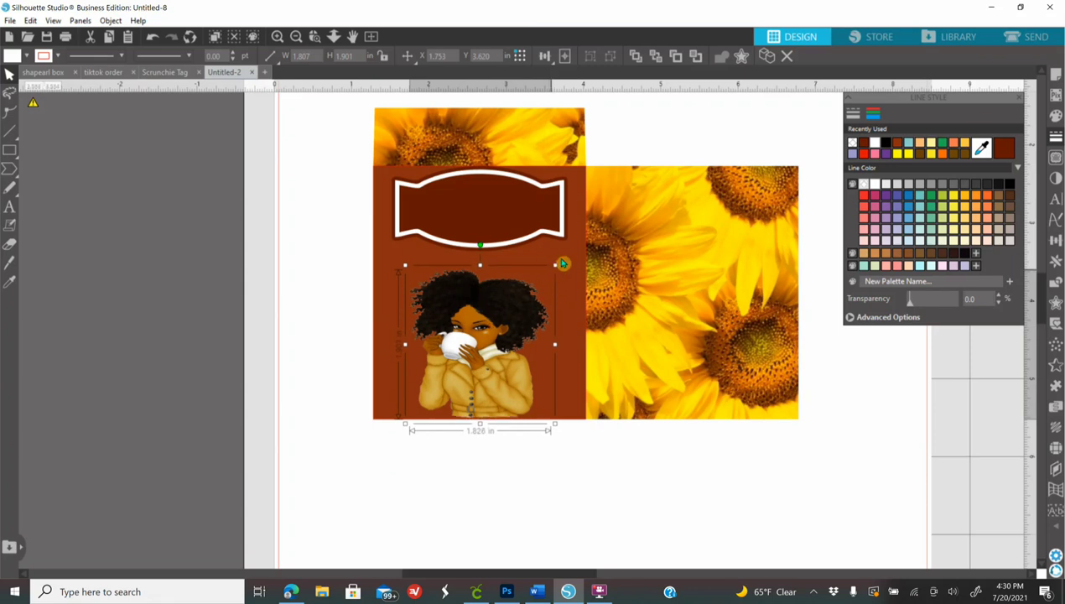
pyautogui.moveTo(404, 328); pyautogui.dragTo(387, 328)
pyautogui.moveTo(544, 277); pyautogui.dragTo(516, 317)
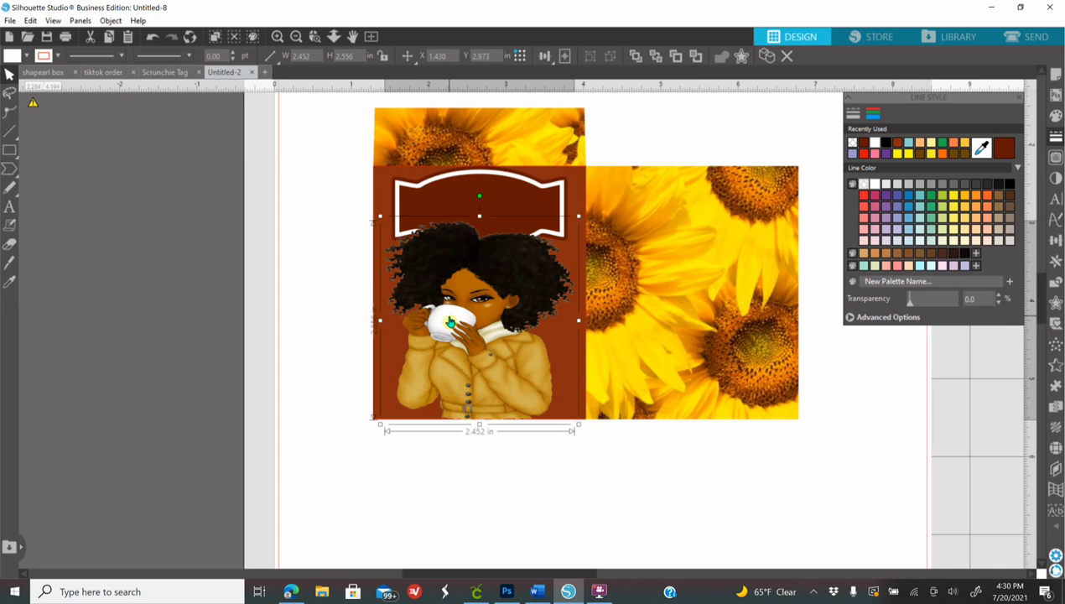
pyautogui.click(212, 278)
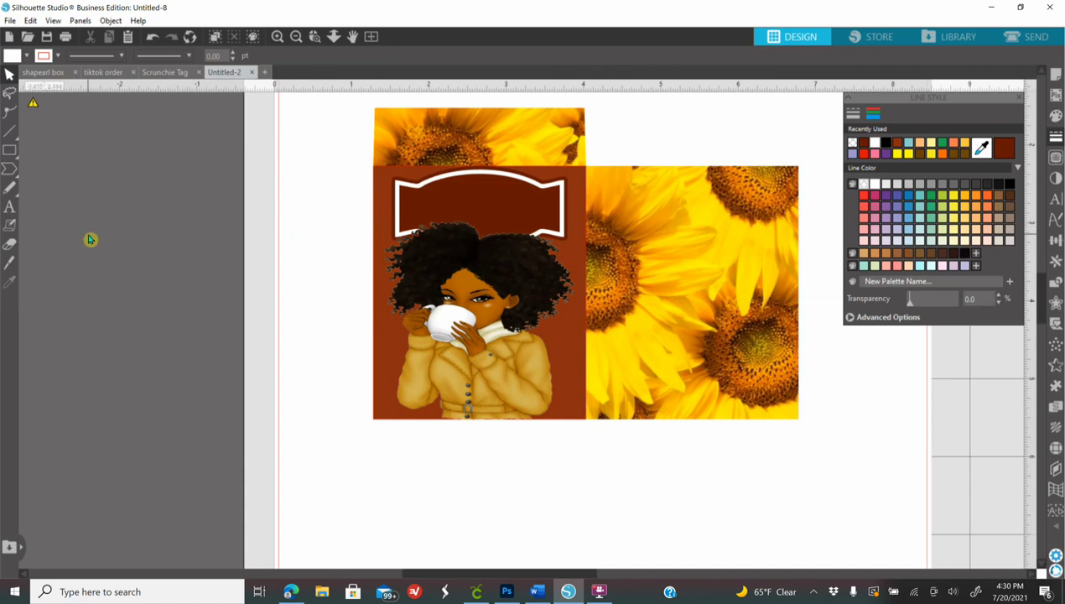
# - Add the text "100% NATURAL" in Berlin Sans FB Demi on the blank page area below the panels
pyautogui.click(10, 208)
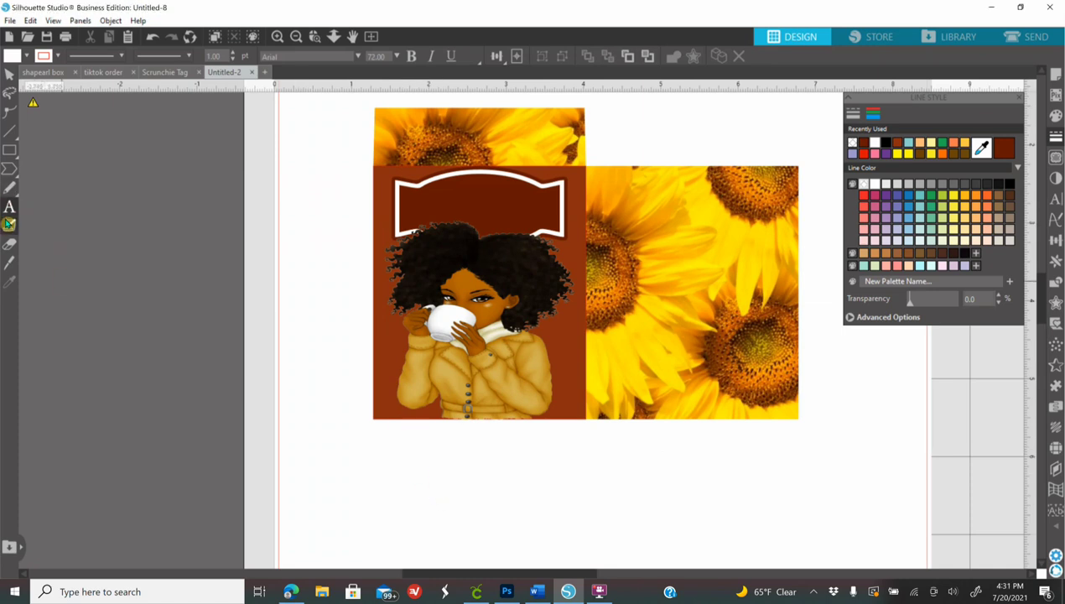
pyautogui.click(1056, 198)
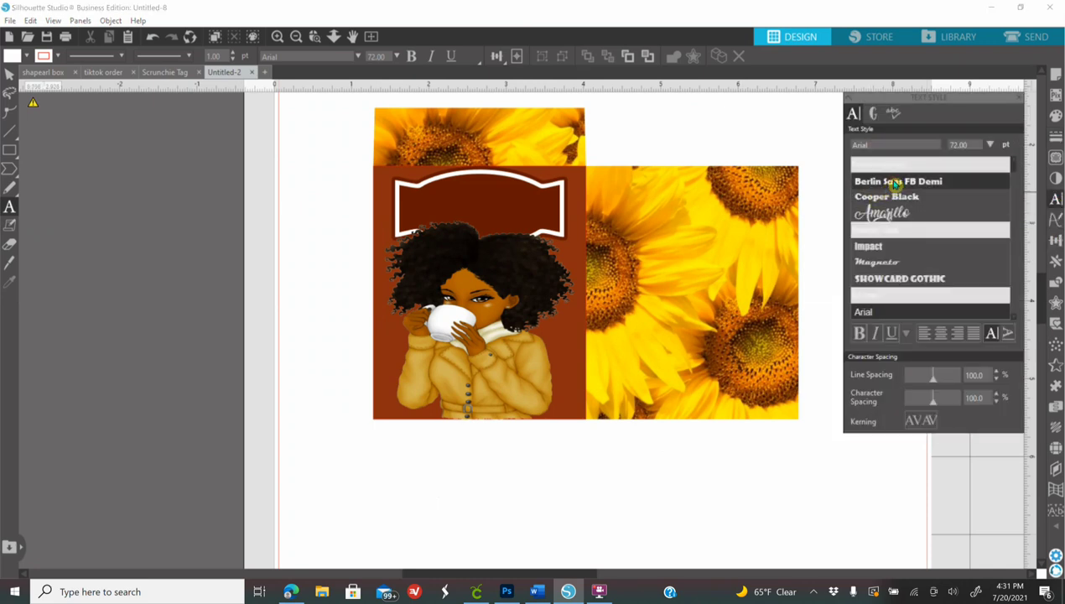
pyautogui.click(895, 182)
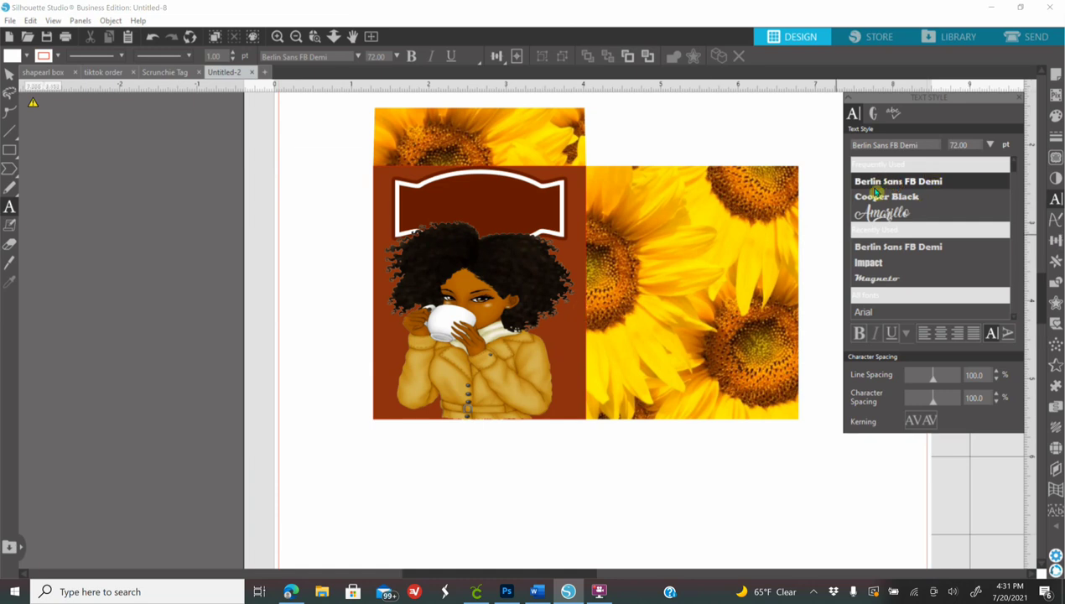
pyautogui.click(523, 478)
pyautogui.press('Escape')
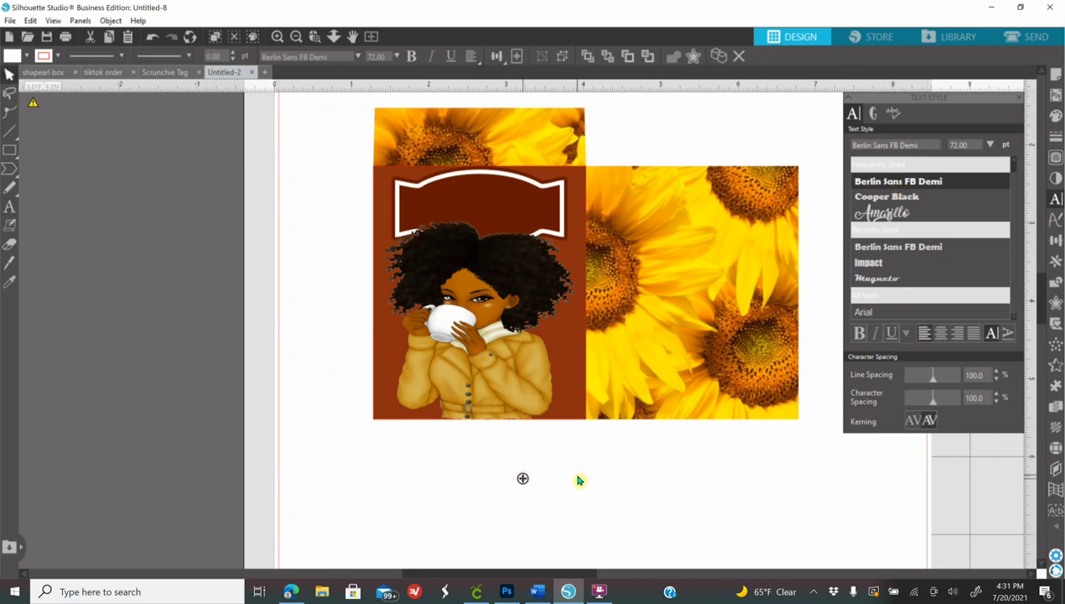
pyautogui.write('100')
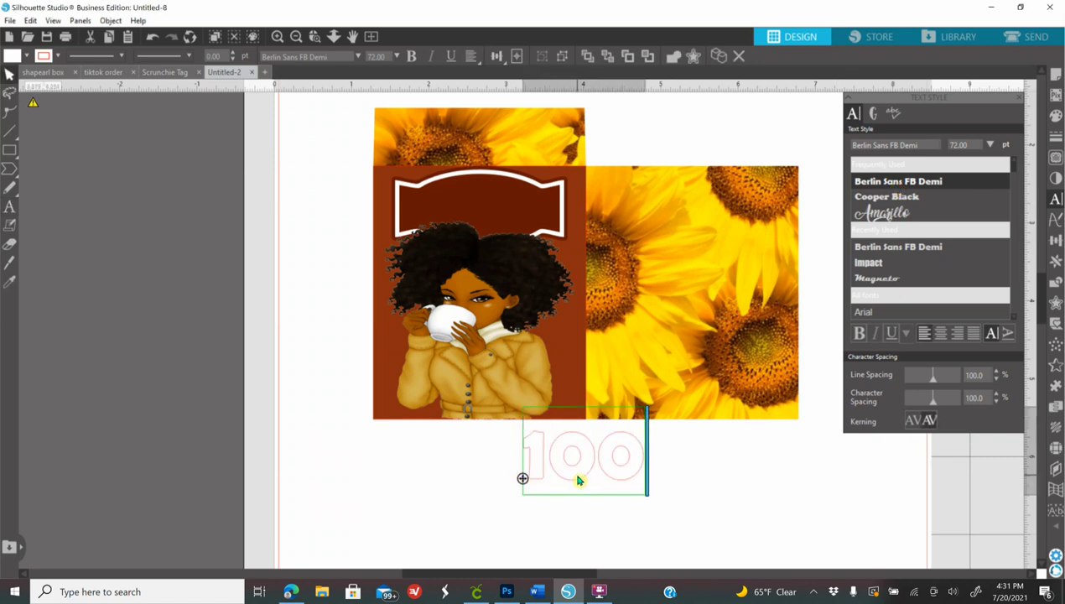
pyautogui.write('%')
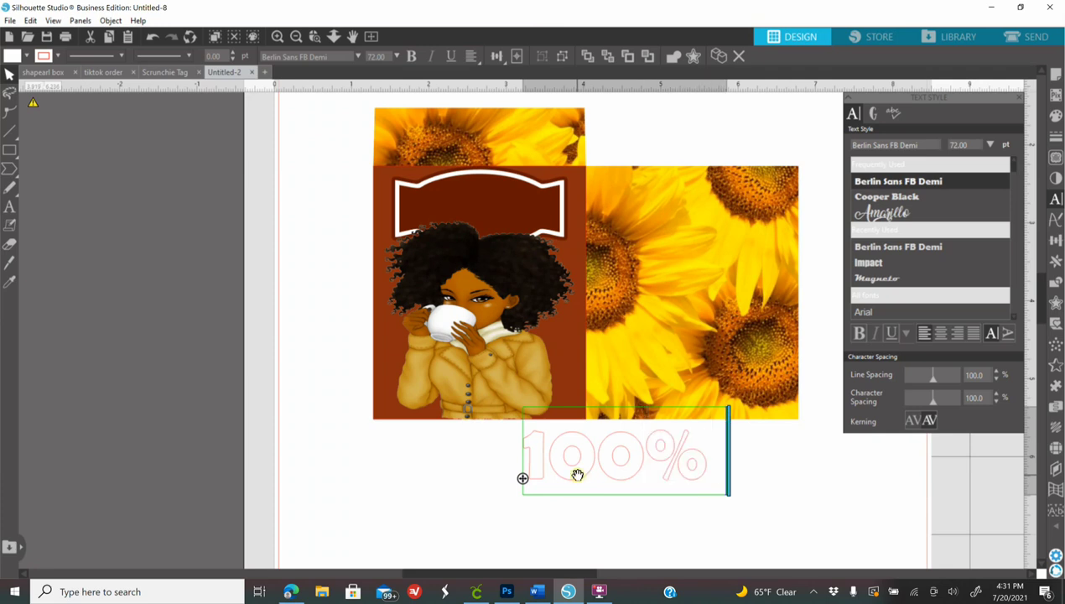
pyautogui.write(' Natu')
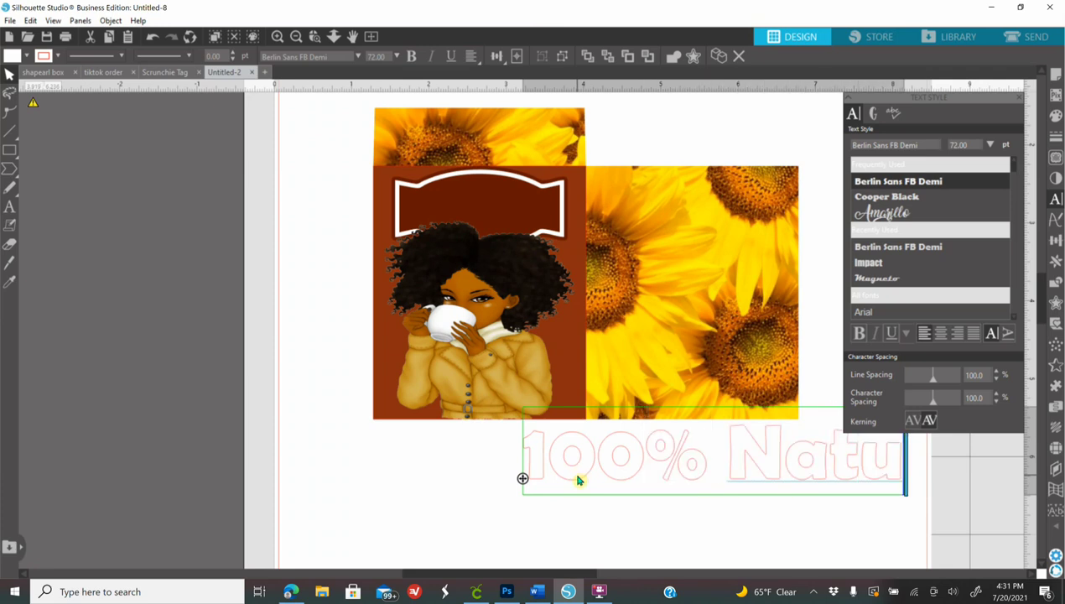
pyautogui.press('BackSpace')
pyautogui.press('BackSpace')
pyautogui.press('BackSpace')
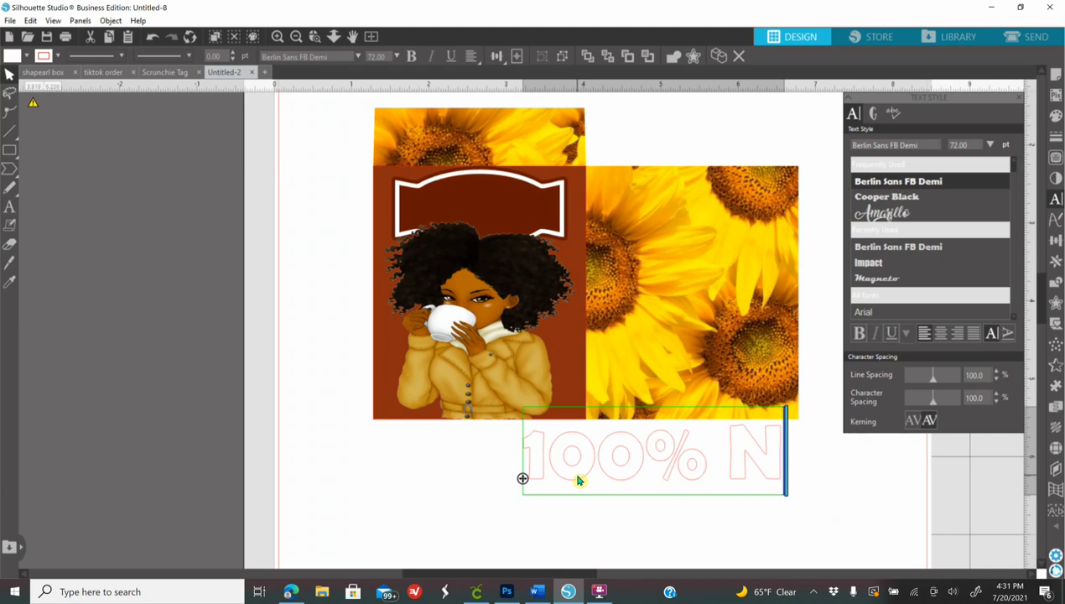
pyautogui.write('ATURA')
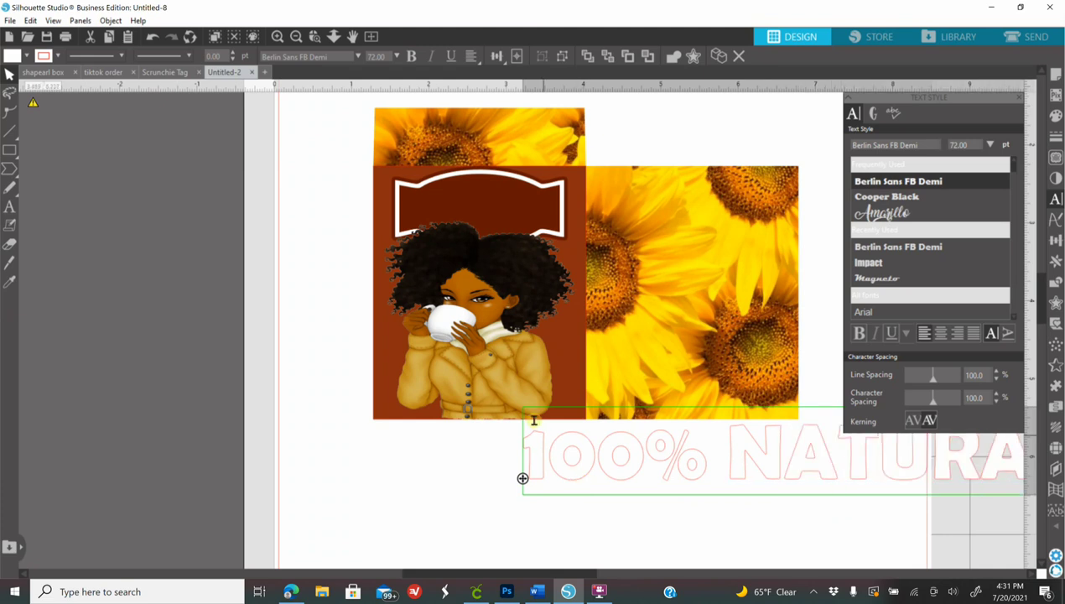
pyautogui.click(446, 497)
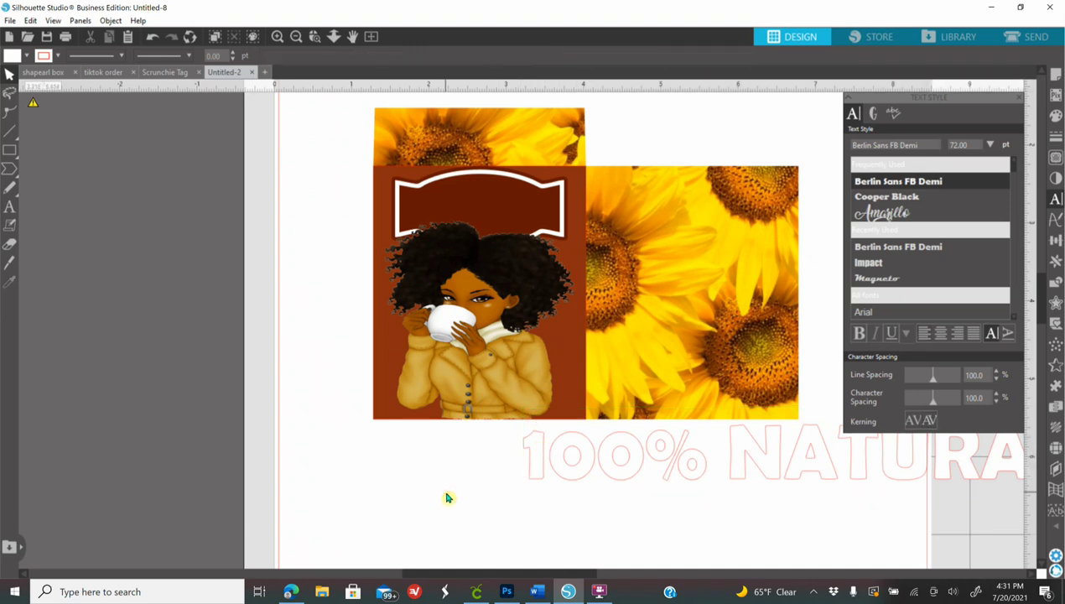
# - Move the "100% NATURAL" text fully onto the page and give it a white fill with a transparent line colour
pyautogui.moveTo(576, 480); pyautogui.dragTo(380, 488)
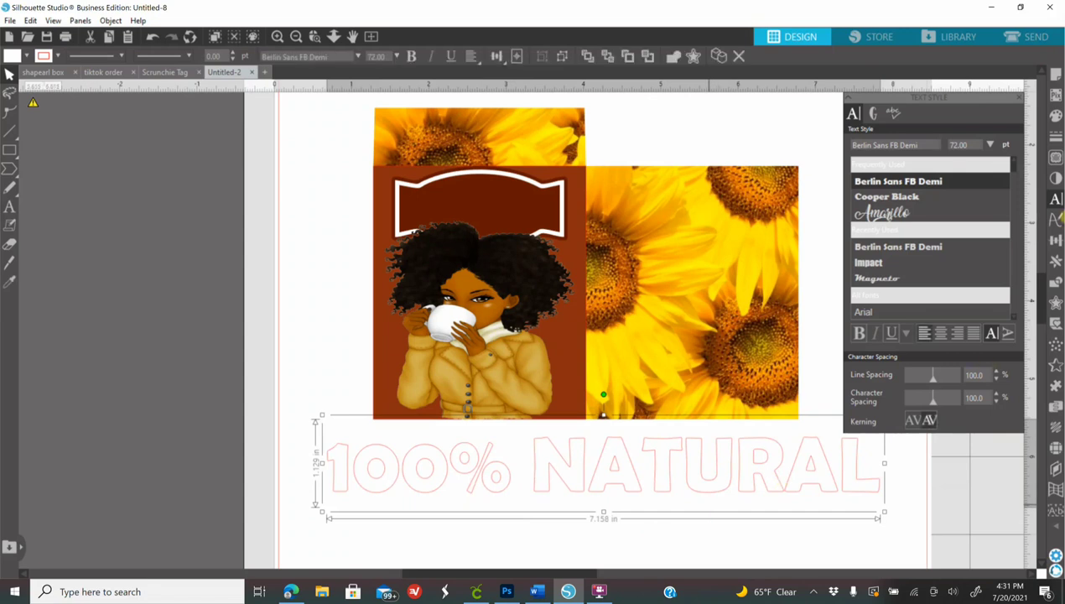
pyautogui.click(1055, 116)
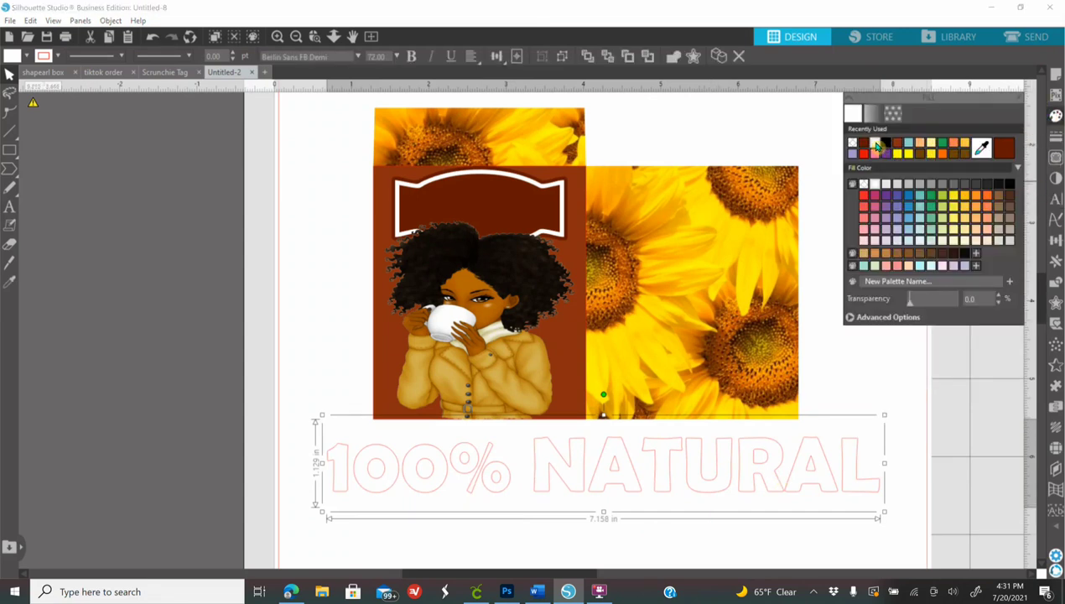
pyautogui.click(1056, 135)
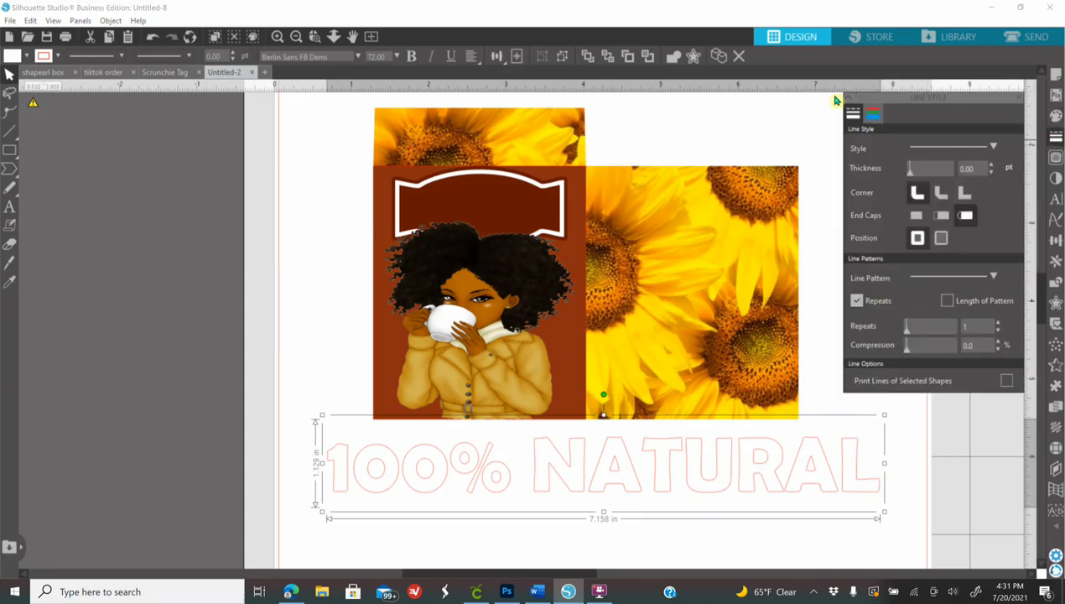
pyautogui.click(874, 116)
pyautogui.click(864, 144)
# - Scale down the "100% NATURAL" text and centre it inside the dark brown label
pyautogui.moveTo(885, 513); pyautogui.dragTo(521, 483)
pyautogui.moveTo(427, 436); pyautogui.dragTo(500, 206)
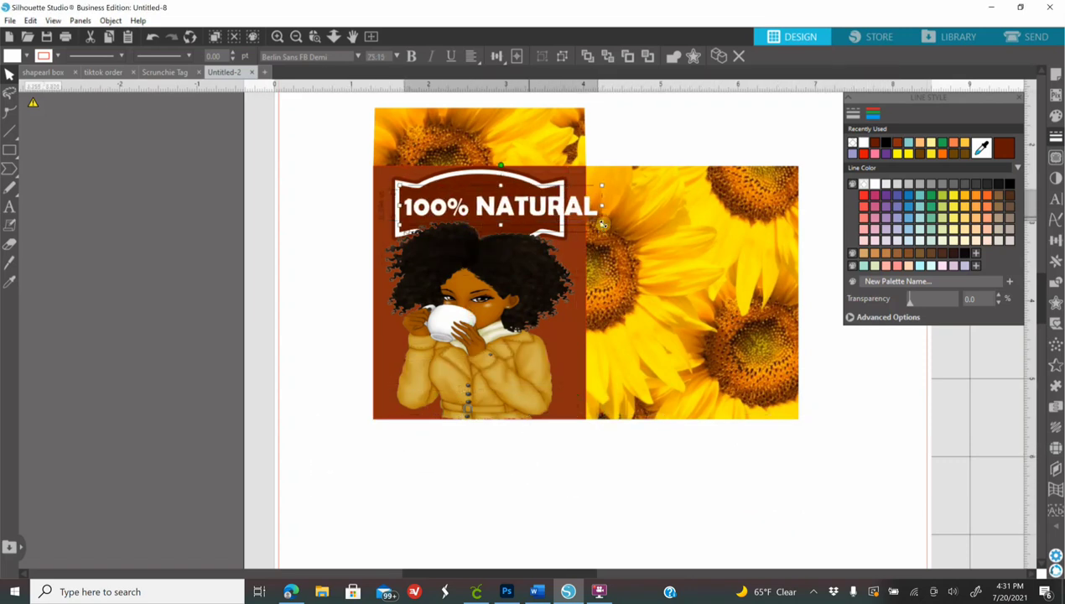
pyautogui.moveTo(602, 223); pyautogui.dragTo(565, 223)
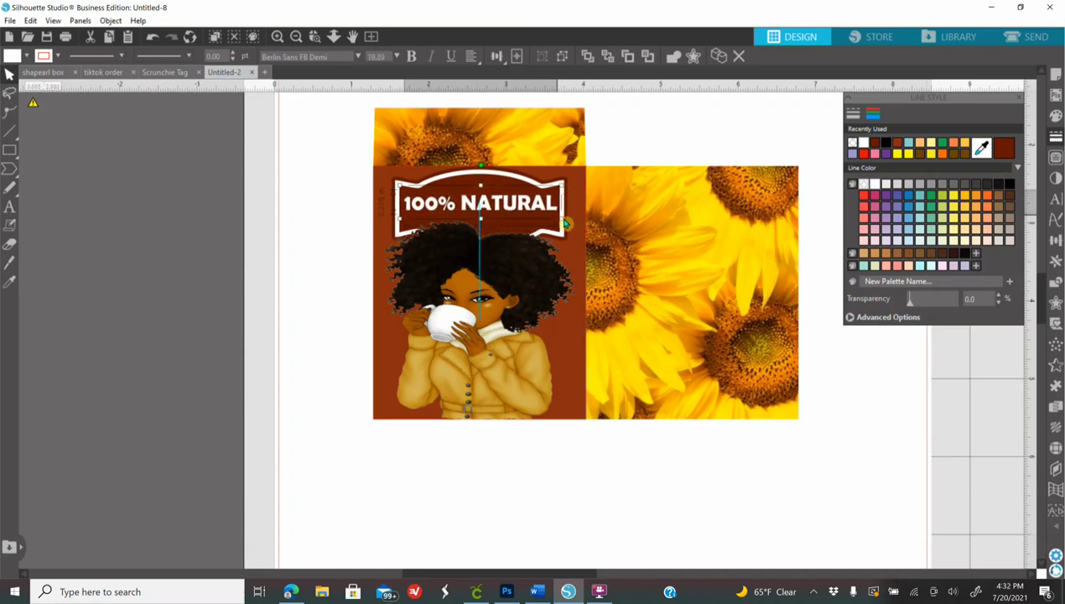
pyautogui.moveTo(474, 210); pyautogui.dragTo(472, 208)
# - Start a new text object on the blank page area below the brown panel
pyautogui.click(10, 207)
pyautogui.click(479, 510)
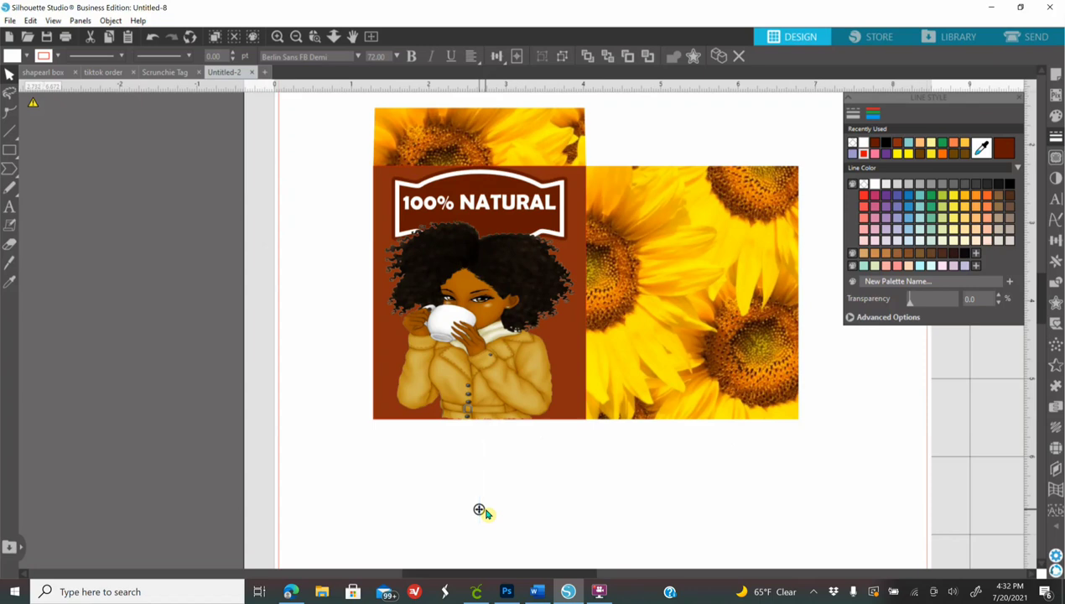
pyautogui.write('SERVE')
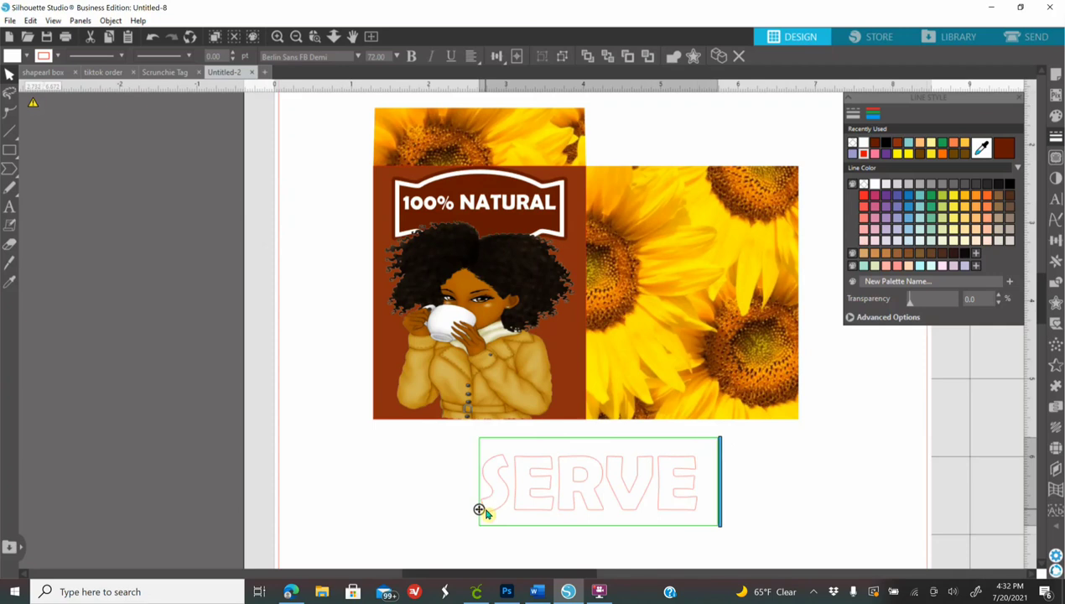
pyautogui.write(' HOT O')
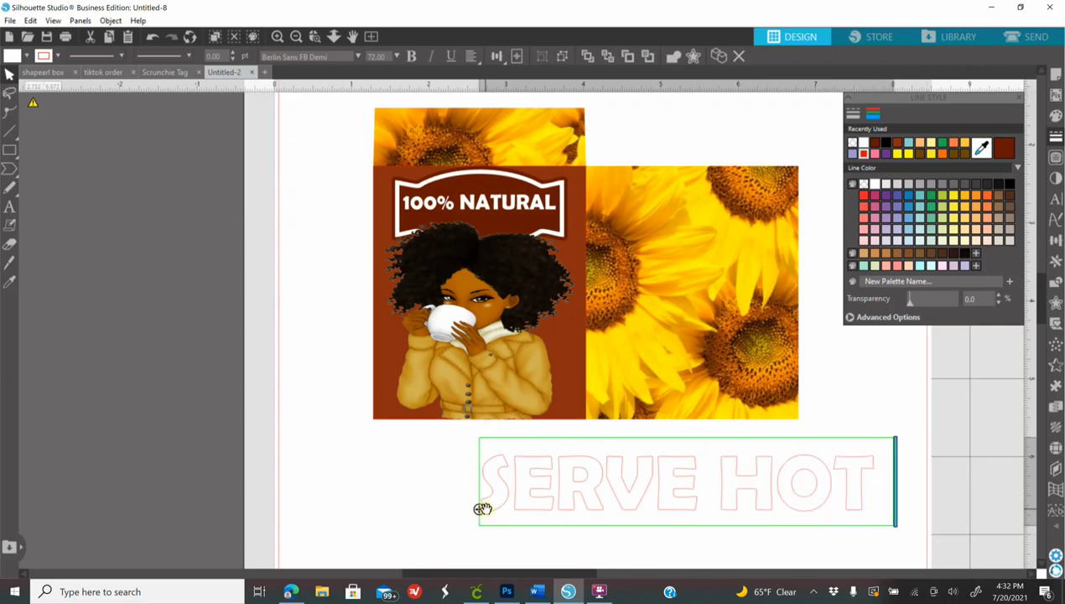
pyautogui.press('BackSpace')
pyautogui.press('BackSpace')
pyautogui.press('BackSpace')
pyautogui.press('BackSpace')
pyautogui.press('BackSpace')
pyautogui.press('BackSpace')
pyautogui.press('BackSpace')
pyautogui.press('BackSpace')
pyautogui.press('BackSpace')
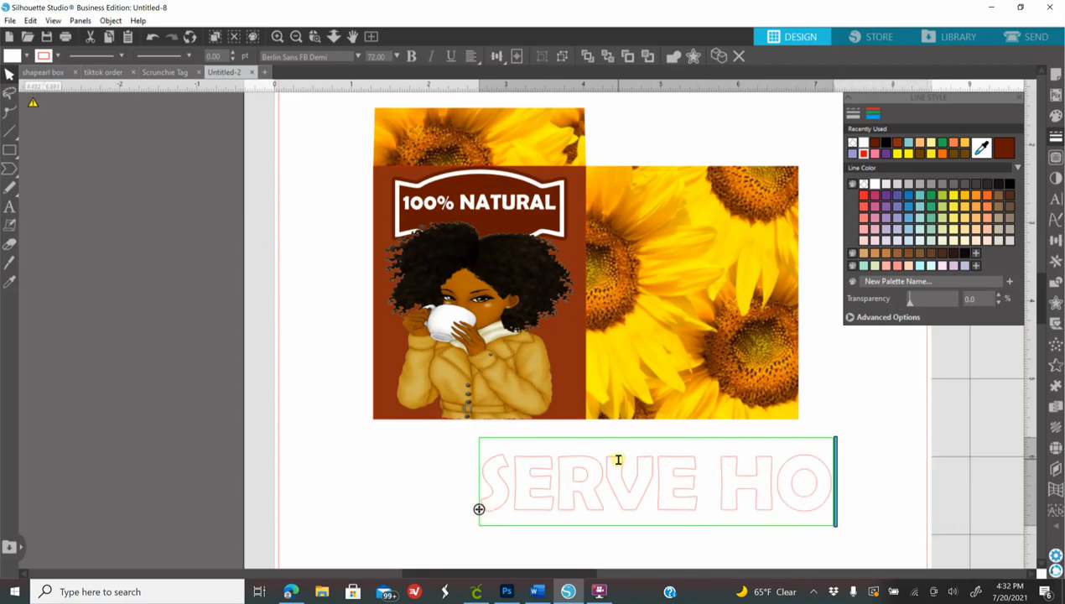
pyautogui.press('BackSpace')
pyautogui.press('BackSpace')
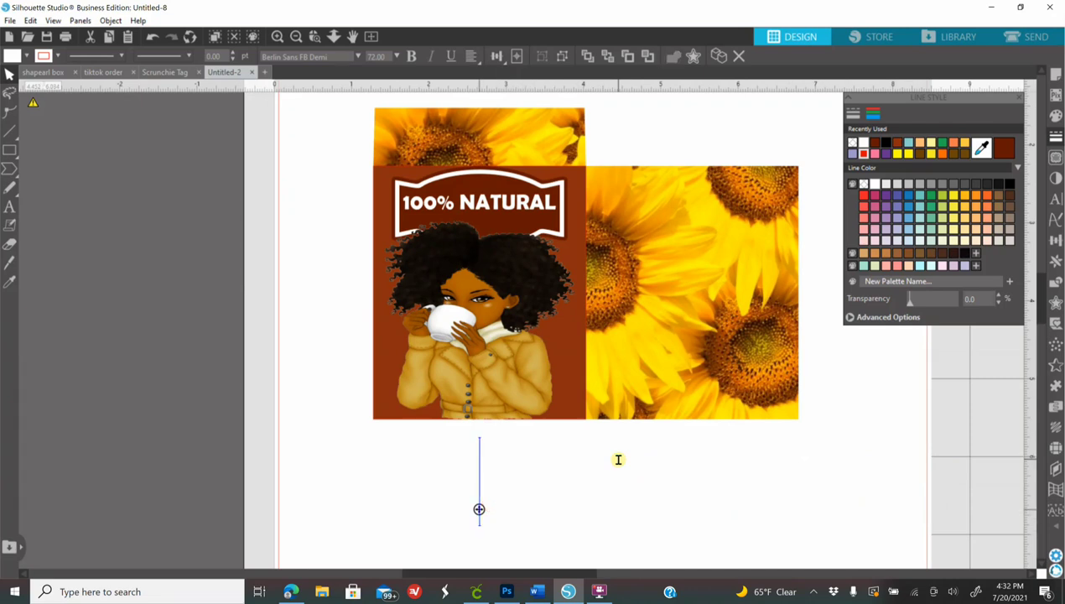
# - Enter "serve hot or iced" in lowercase as the new text below the brown panel
pyautogui.write('serve')
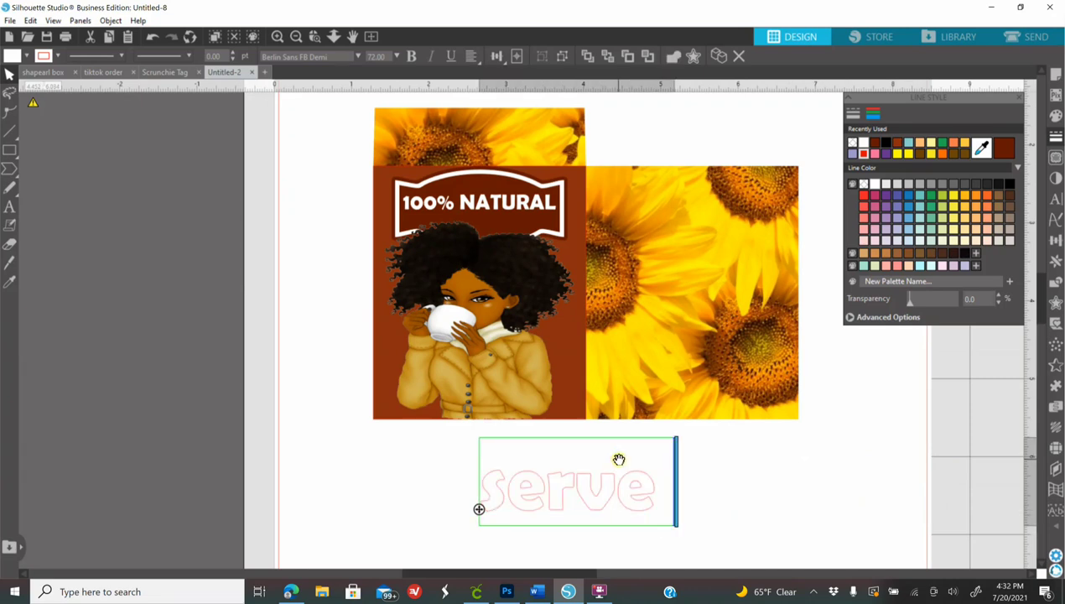
pyautogui.write(' hot')
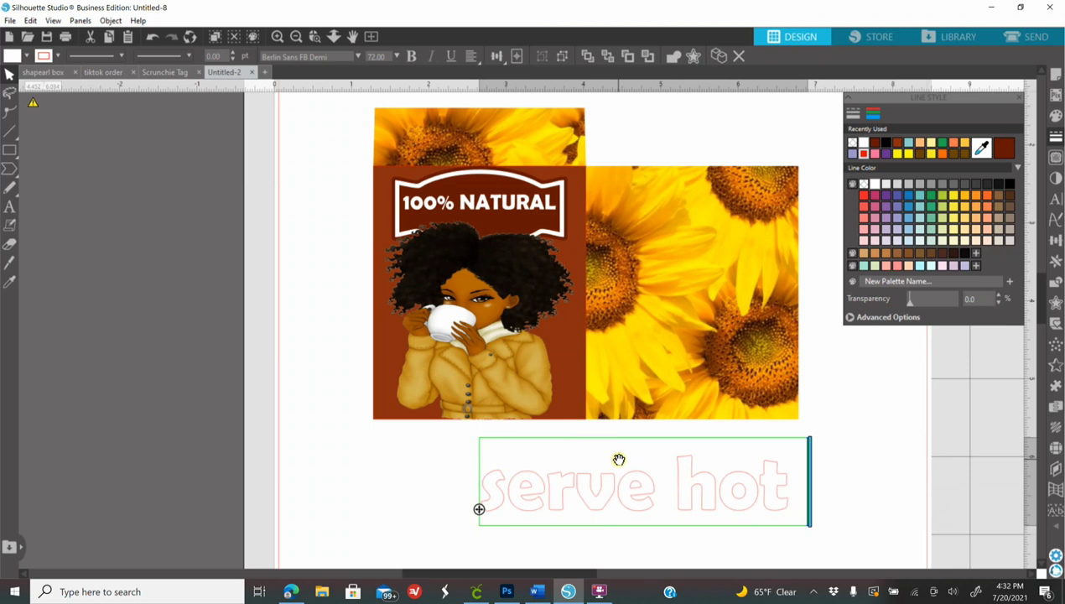
pyautogui.write(' or i')
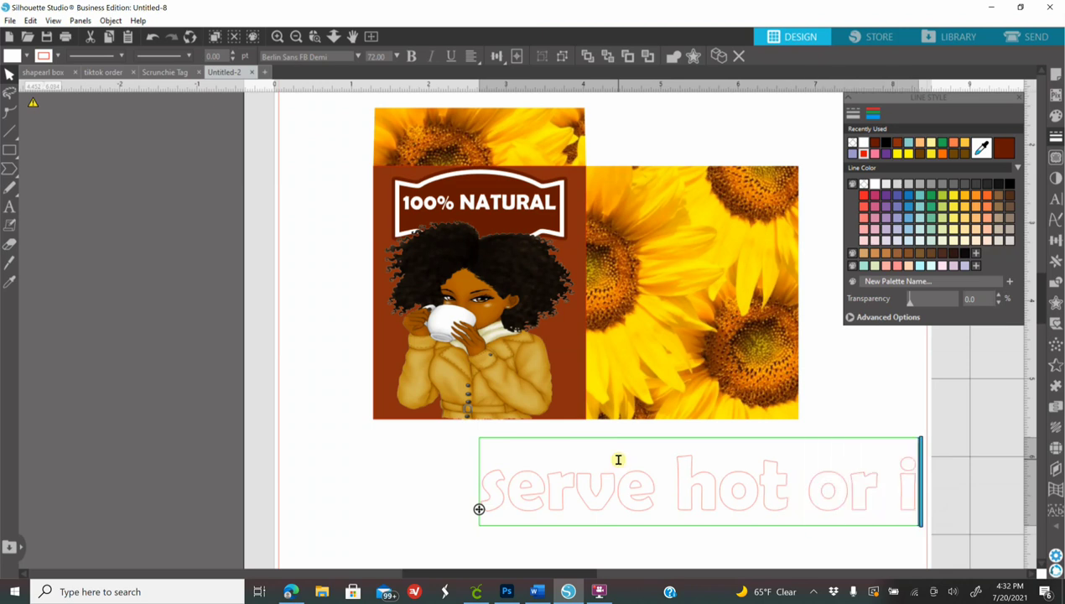
pyautogui.write('ced')
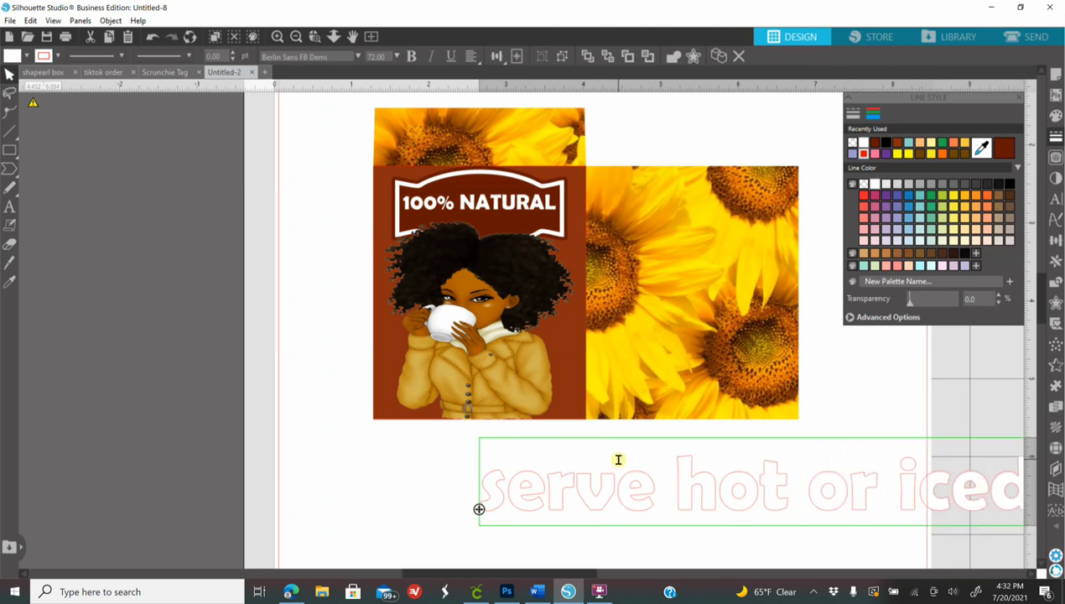
pyautogui.click(388, 476)
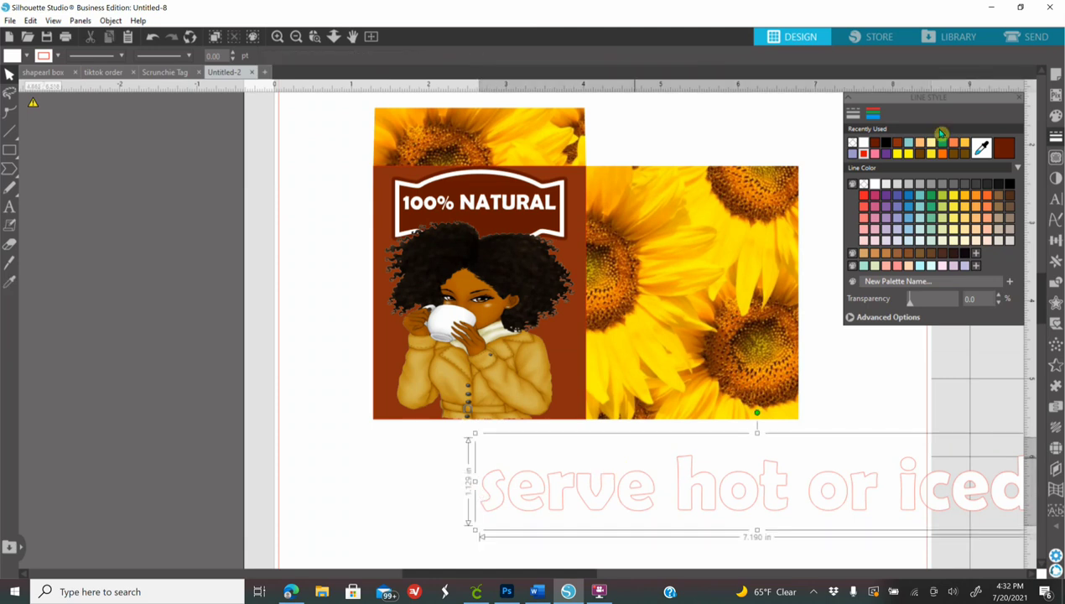
# - Set the line colour of the "serve hot or iced" text to transparent and its font to Arial
pyautogui.click(856, 145)
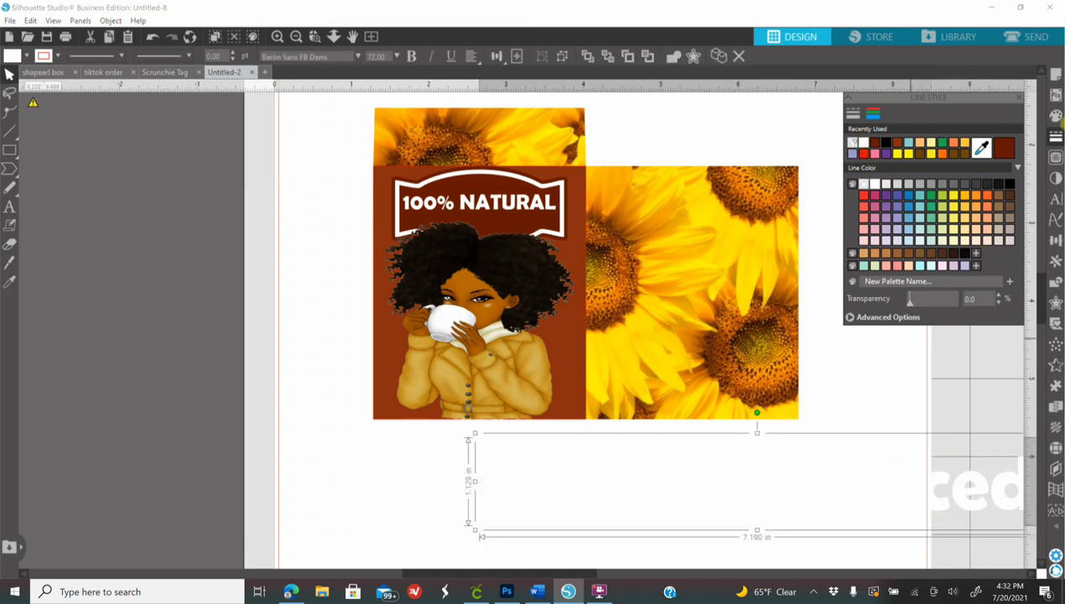
pyautogui.click(1055, 116)
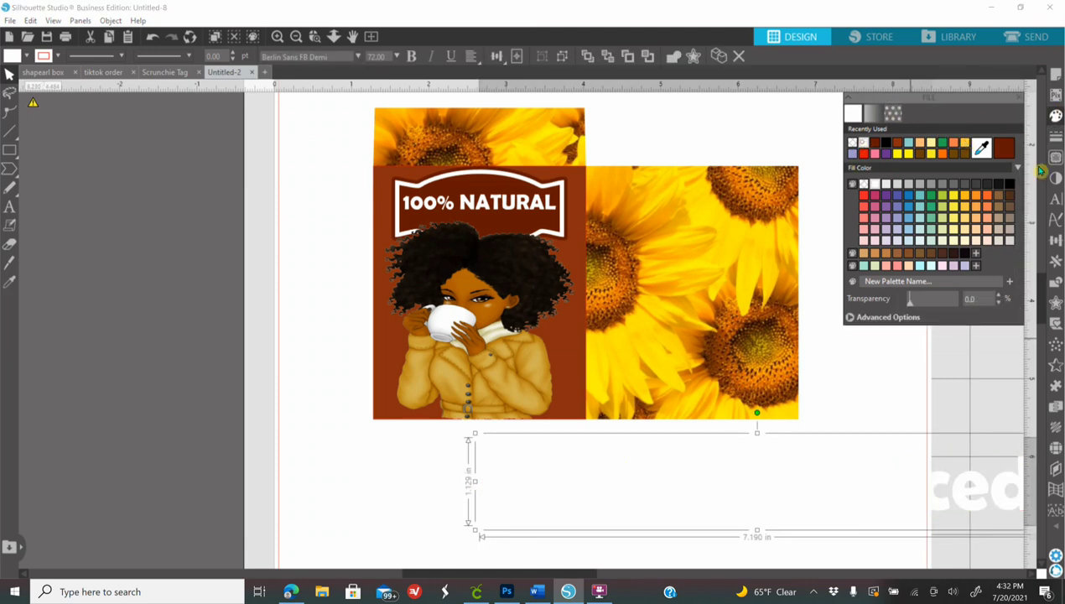
pyautogui.click(1055, 198)
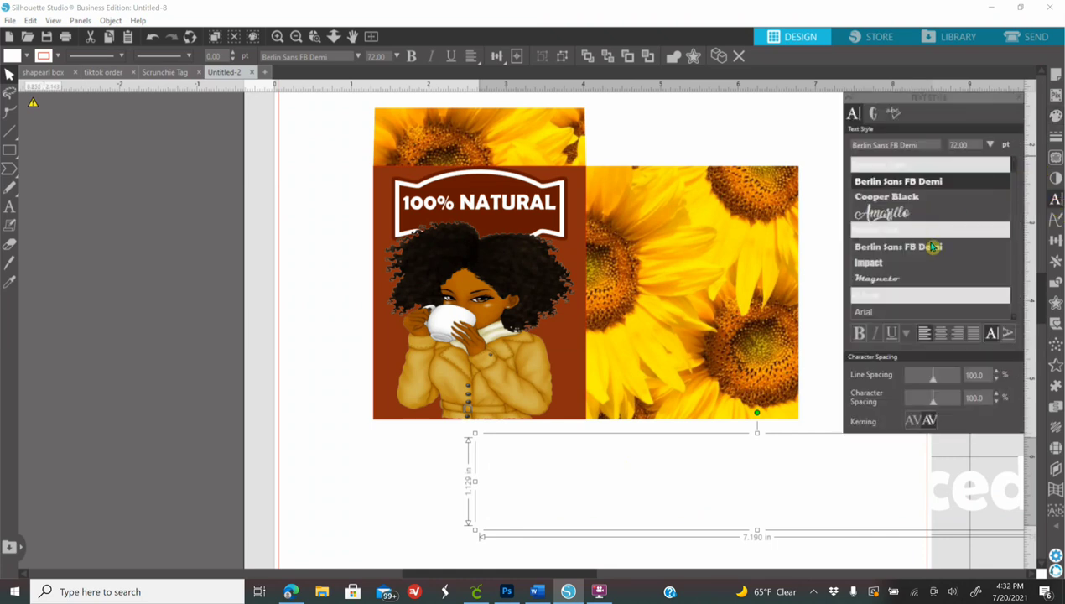
pyautogui.click(872, 312)
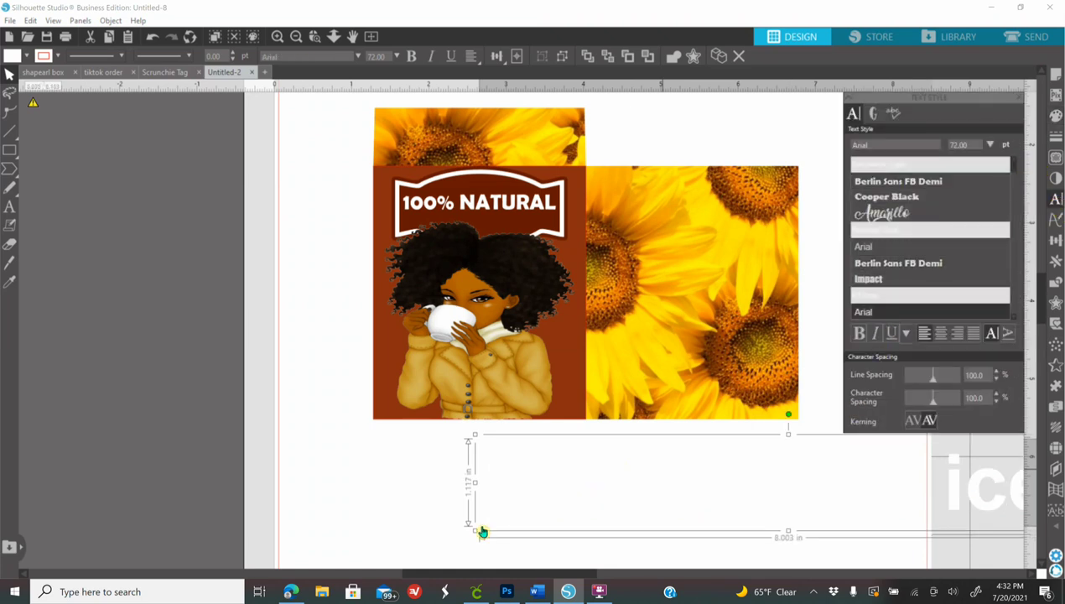
# - Shrink the "serve hot or iced" text to about 11.75 pt and centre it beneath "100% NATURAL" in the label
pyautogui.moveTo(475, 529); pyautogui.dragTo(863, 472)
pyautogui.moveTo(965, 465); pyautogui.dragTo(487, 233)
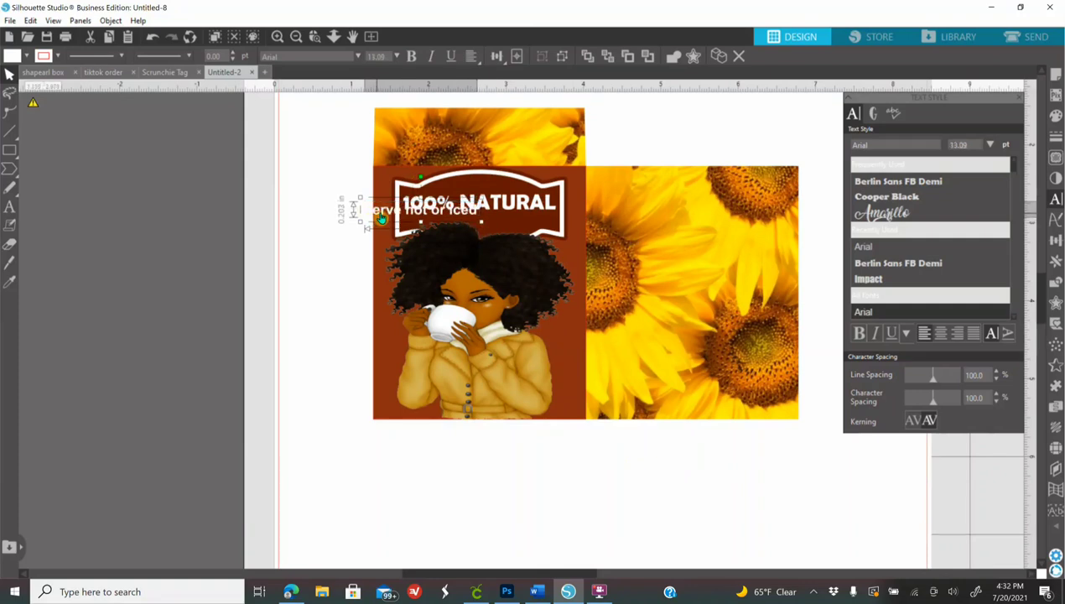
pyautogui.moveTo(385, 215); pyautogui.dragTo(450, 220)
pyautogui.moveTo(543, 228); pyautogui.dragTo(497, 221)
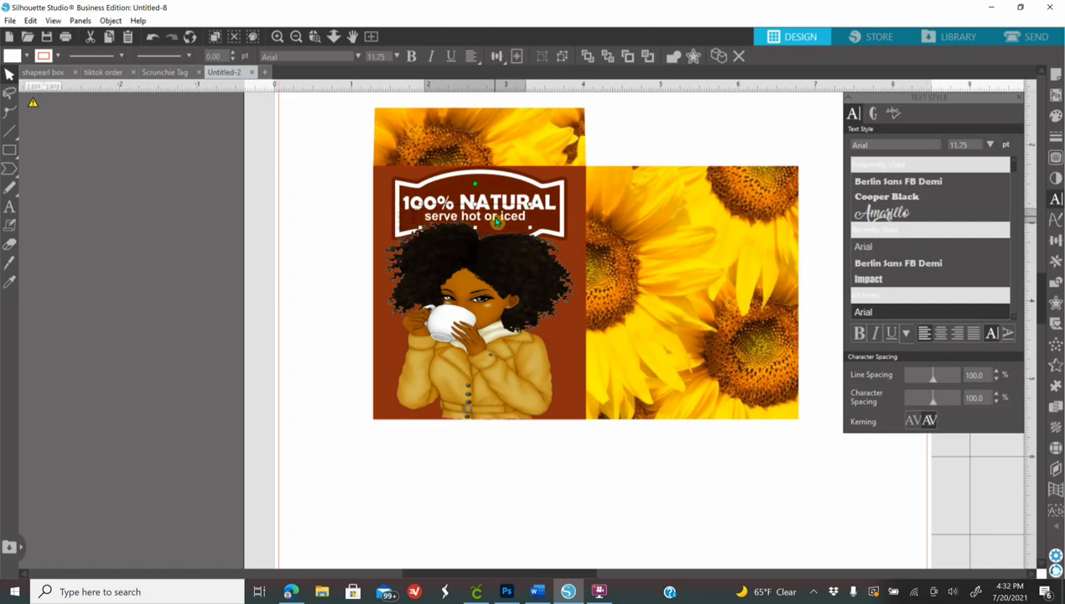
# - Swap the brown and sunflower panels so the sunflowers sit behind the tea girl and label
pyautogui.scroll(2, 497, 221)
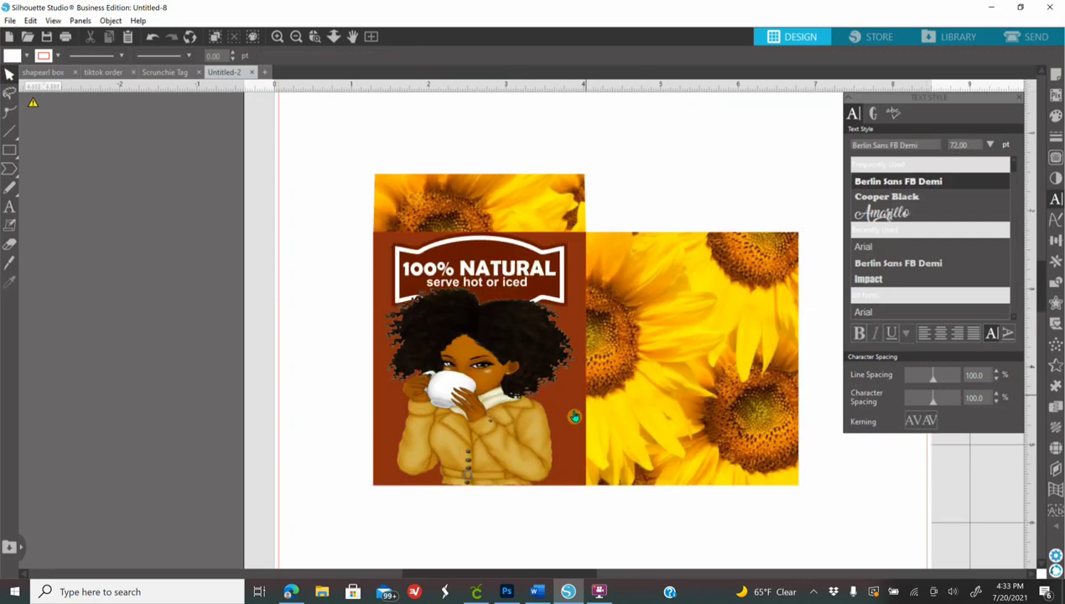
pyautogui.moveTo(509, 411); pyautogui.dragTo(787, 412)
pyautogui.press('Escape')
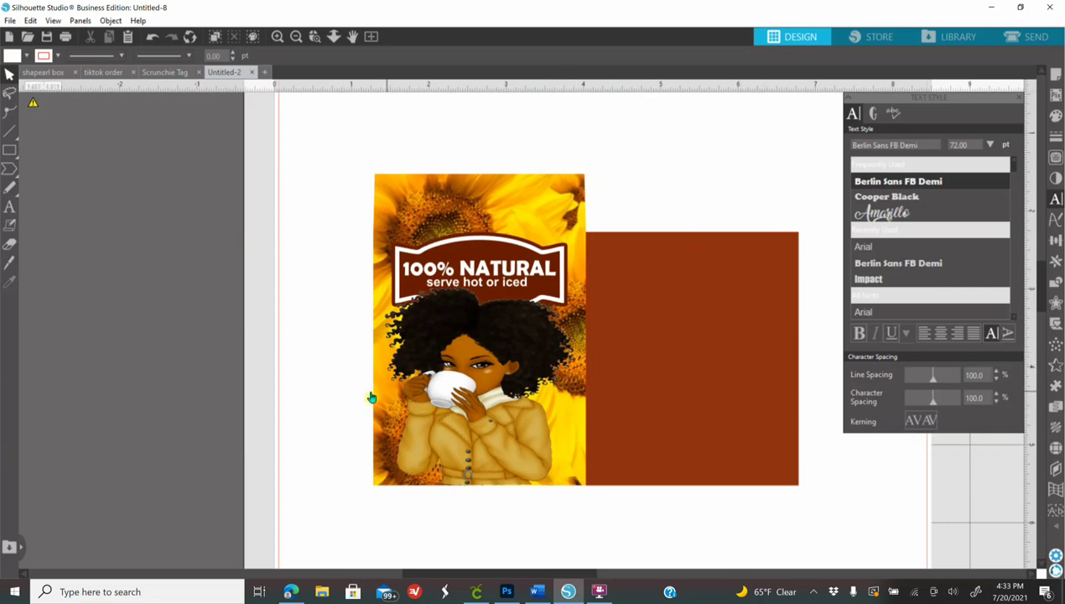
# - Add the four-line text "WISHING YOU A TEA-RIFFIC DAY!" below the brown and sunflower panels
pyautogui.click(10, 212)
pyautogui.scroll(-3, 313, 331)
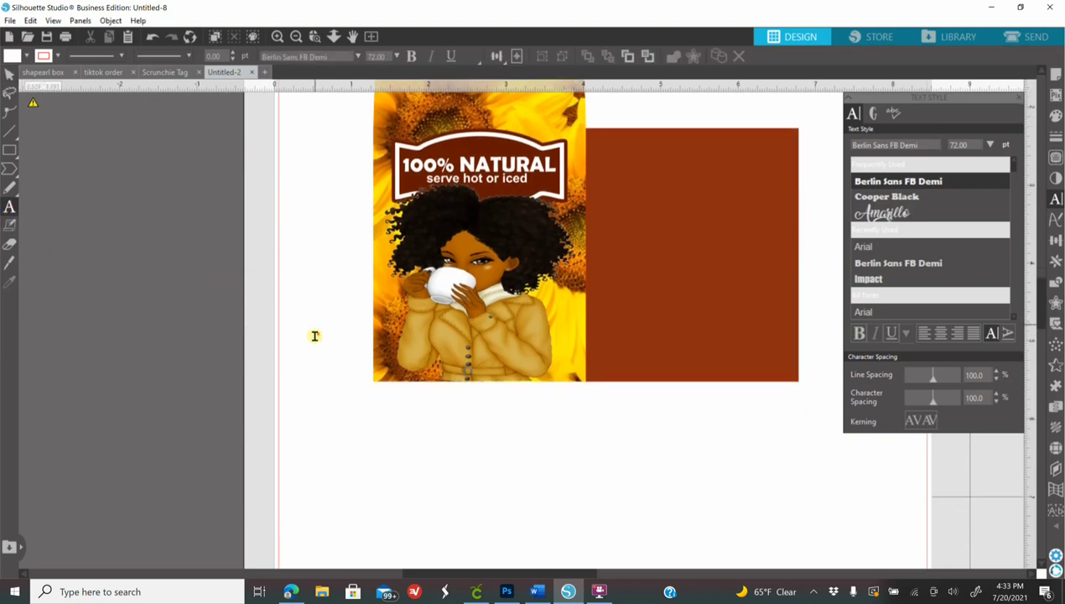
pyautogui.scroll(-1, 315, 336)
pyautogui.click(459, 461)
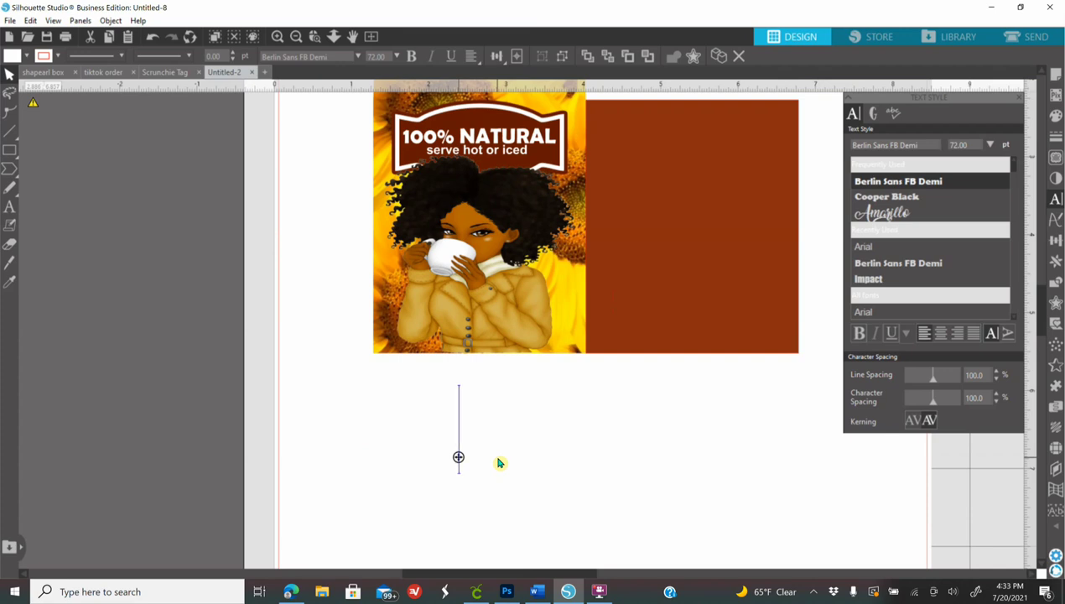
pyautogui.write('WISHING')
pyautogui.press('Return')
pyautogui.write('YOU A')
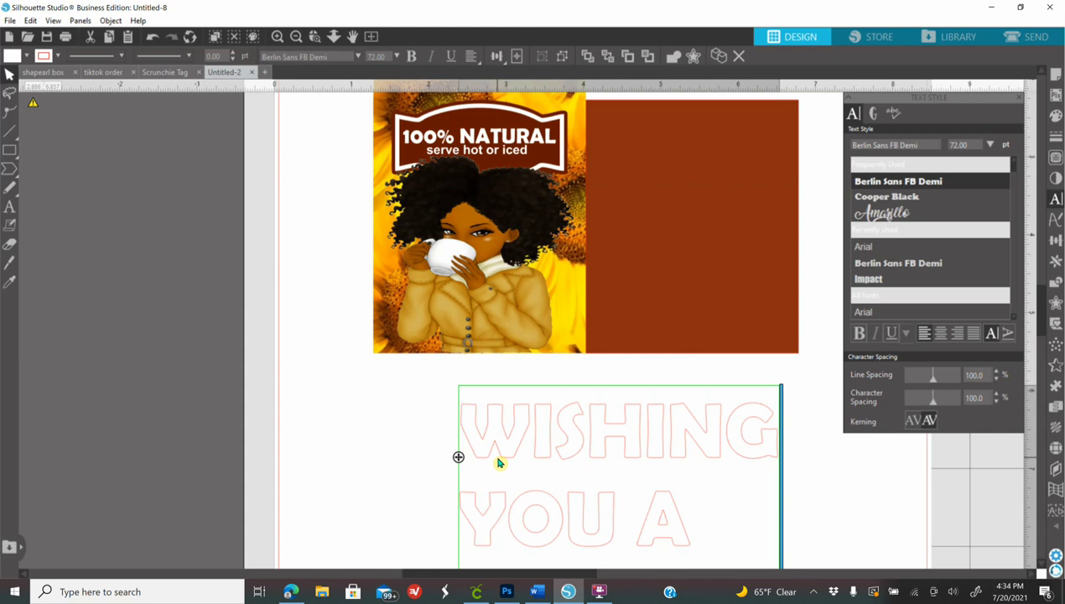
pyautogui.write('HAPPY B')
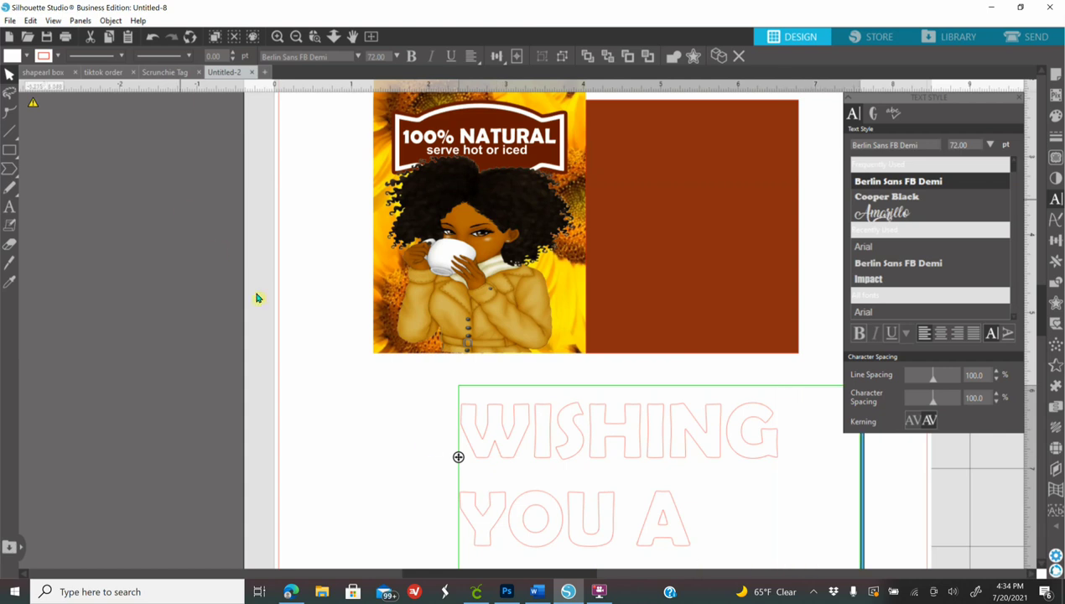
pyautogui.scroll(-5, 339, 371)
pyautogui.click(254, 368)
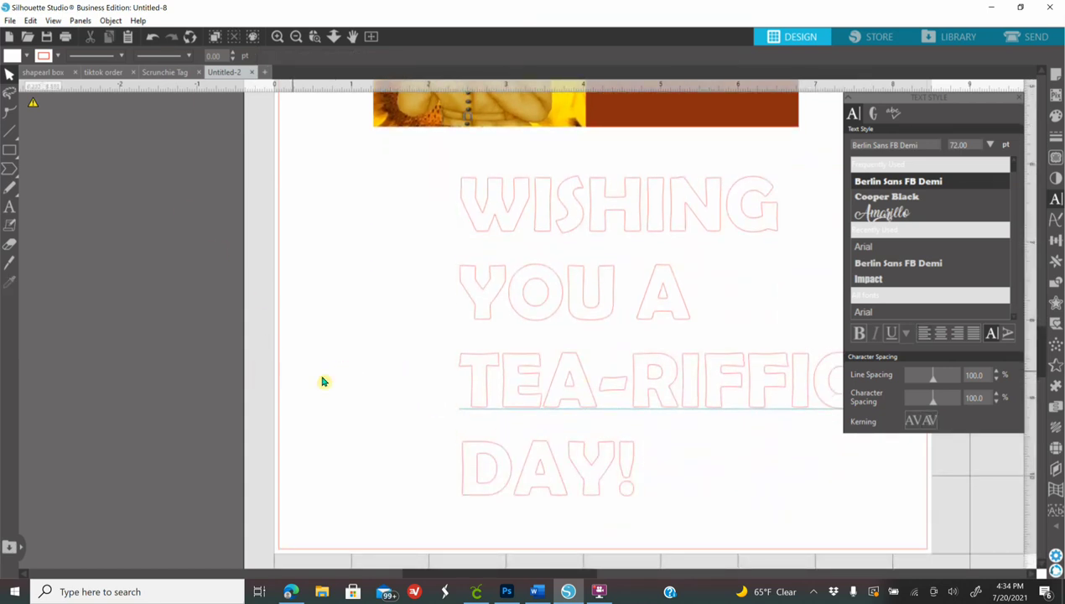
# - Centre-align the "WISHING YOU A TEA-RIFFIC DAY!" text, fill it white and make its line colour transparent
pyautogui.click(545, 397)
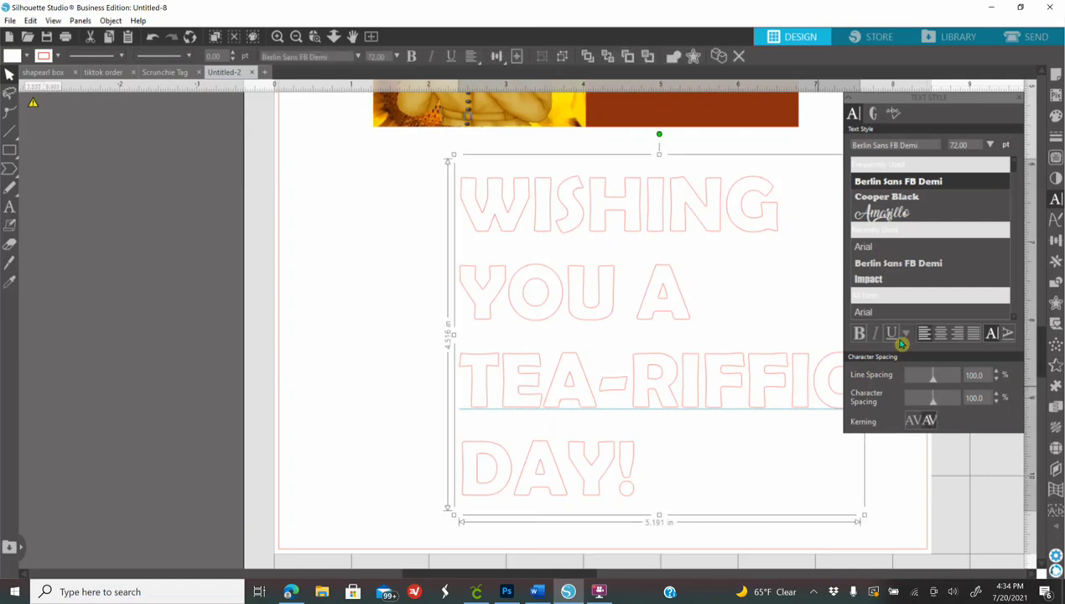
pyautogui.click(940, 333)
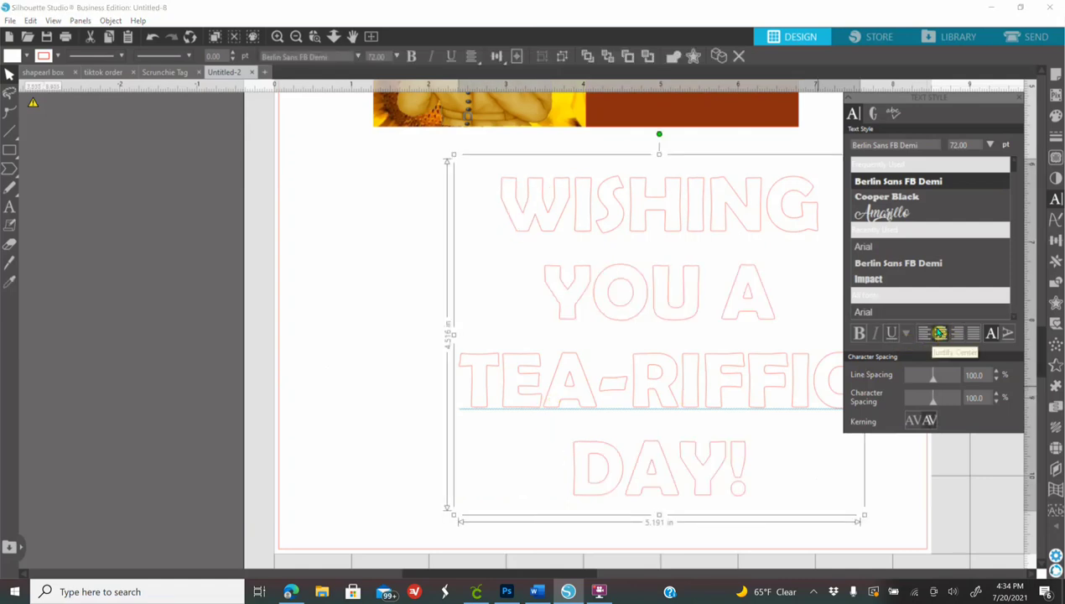
pyautogui.click(1055, 116)
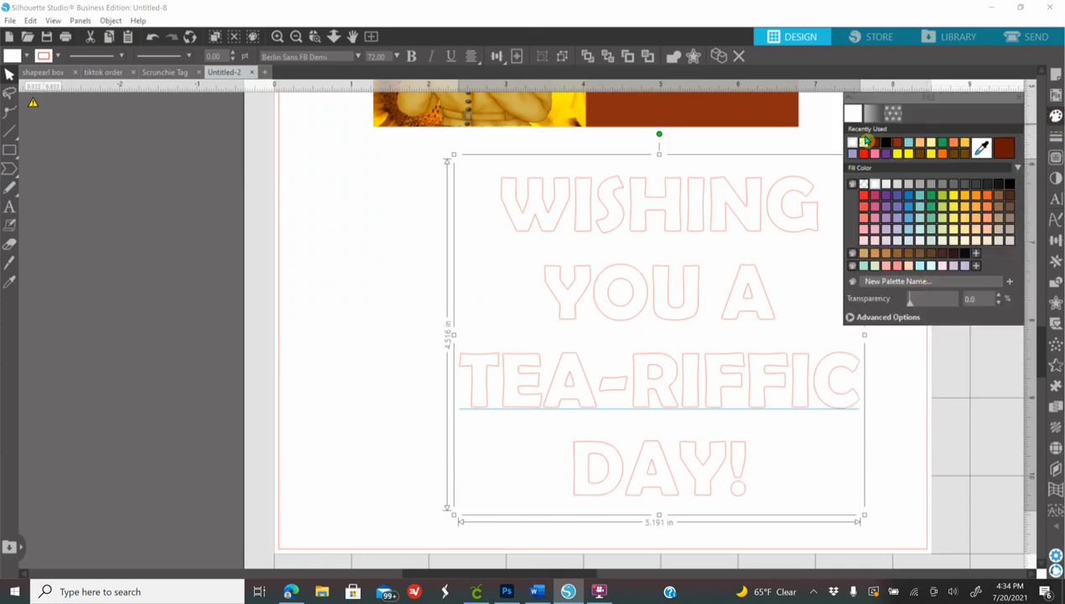
pyautogui.click(1055, 136)
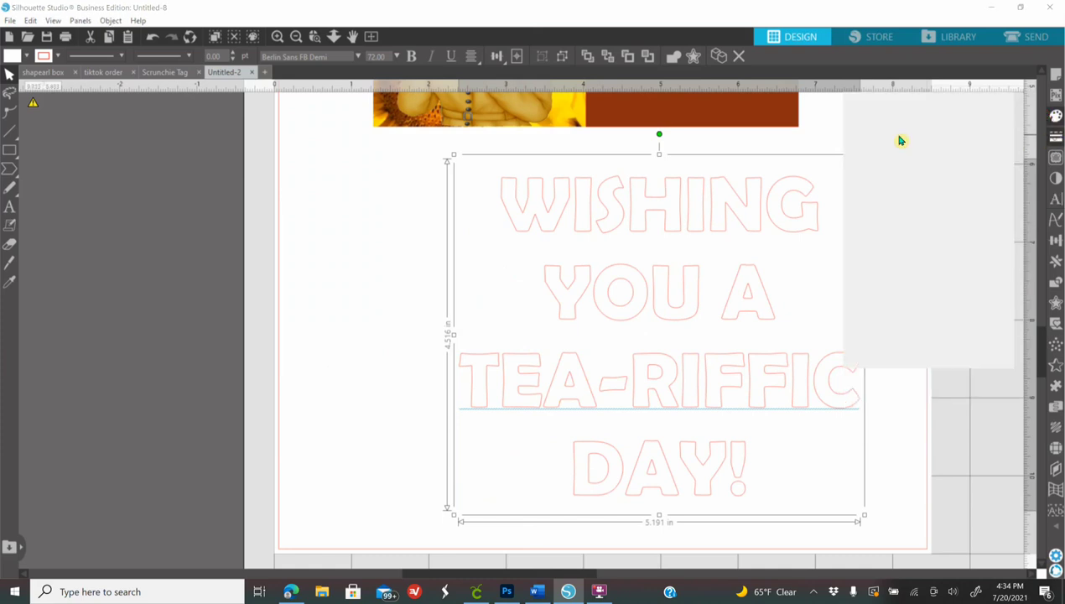
pyautogui.click(872, 116)
pyautogui.click(865, 143)
# - Shrink the "WISHING YOU A TEA-RIFFIC DAY!" text to about 2.32 in wide and centre it low on the brown panel
pyautogui.scroll(2, 755, 436)
pyautogui.moveTo(866, 564); pyautogui.dragTo(706, 409)
pyautogui.scroll(4, 592, 418)
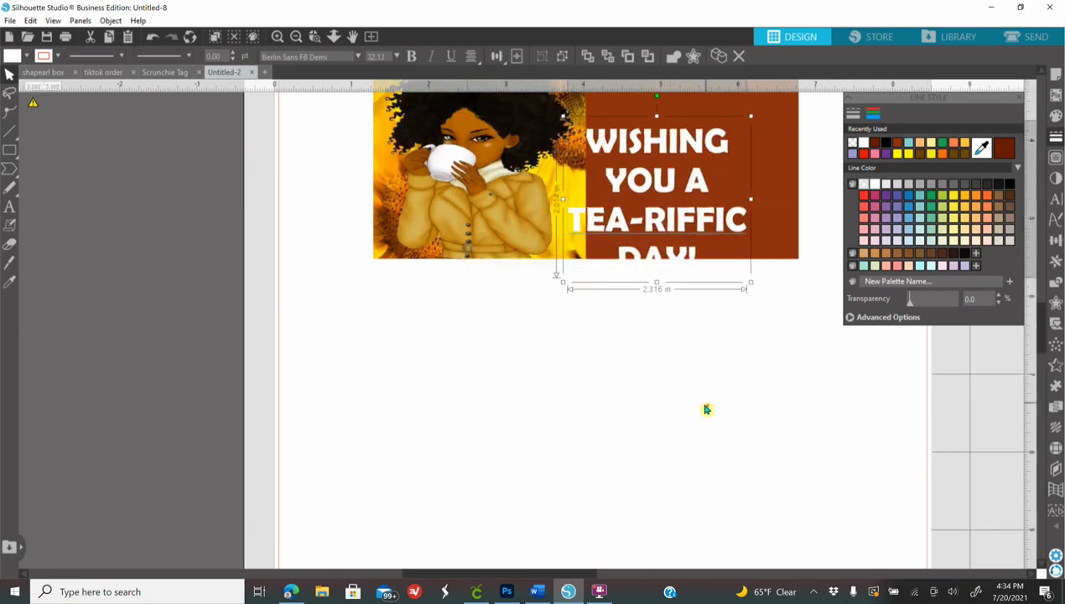
pyautogui.scroll(4, 705, 409)
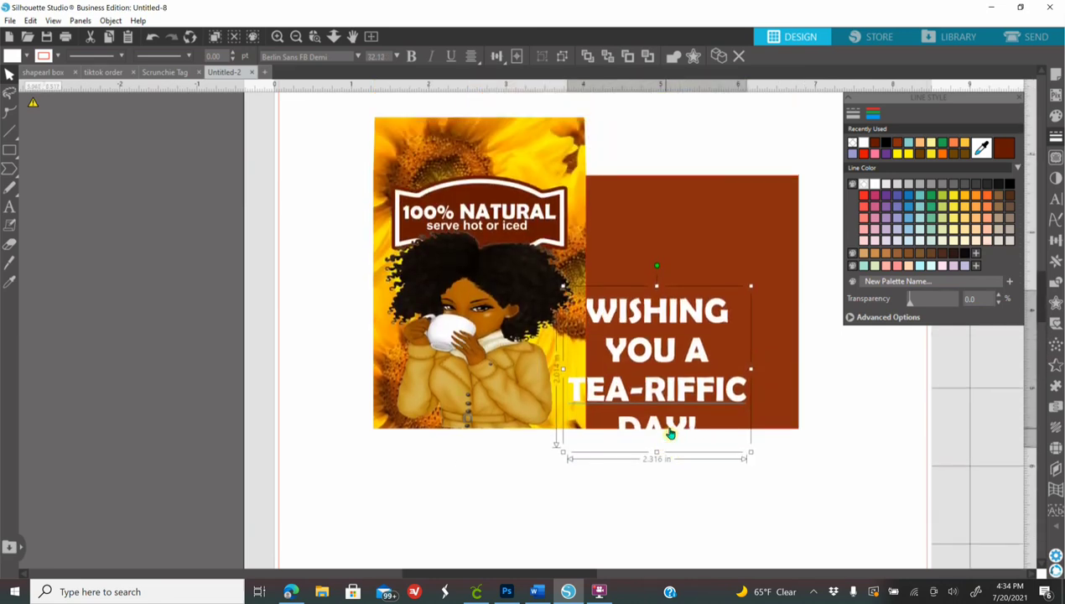
pyautogui.moveTo(678, 433); pyautogui.dragTo(709, 382)
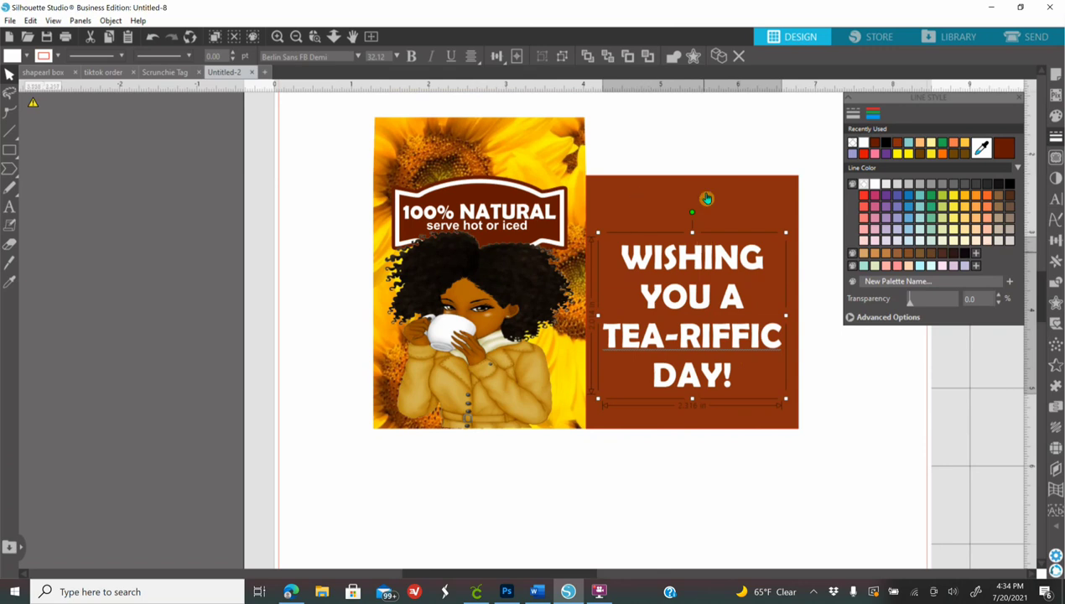
# - Draw a rectangle about 0.69 in wide above the brown panel and set its height to 0.75 in
pyautogui.click(10, 151)
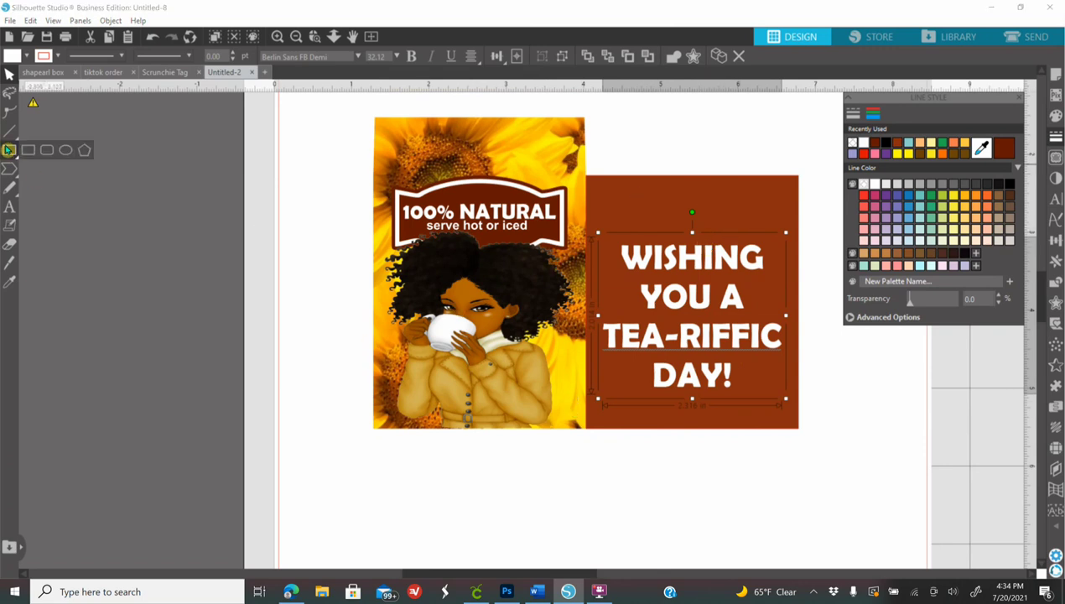
pyautogui.moveTo(686, 119); pyautogui.dragTo(742, 162)
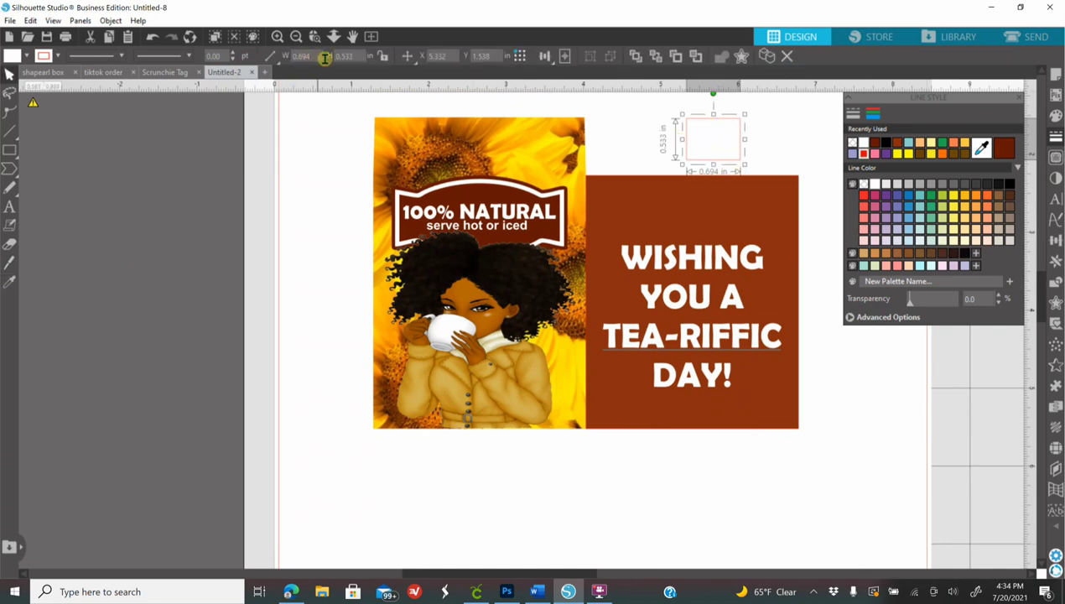
pyautogui.doubleClick(355, 57)
pyautogui.press('BackSpace')
pyautogui.press('Return')
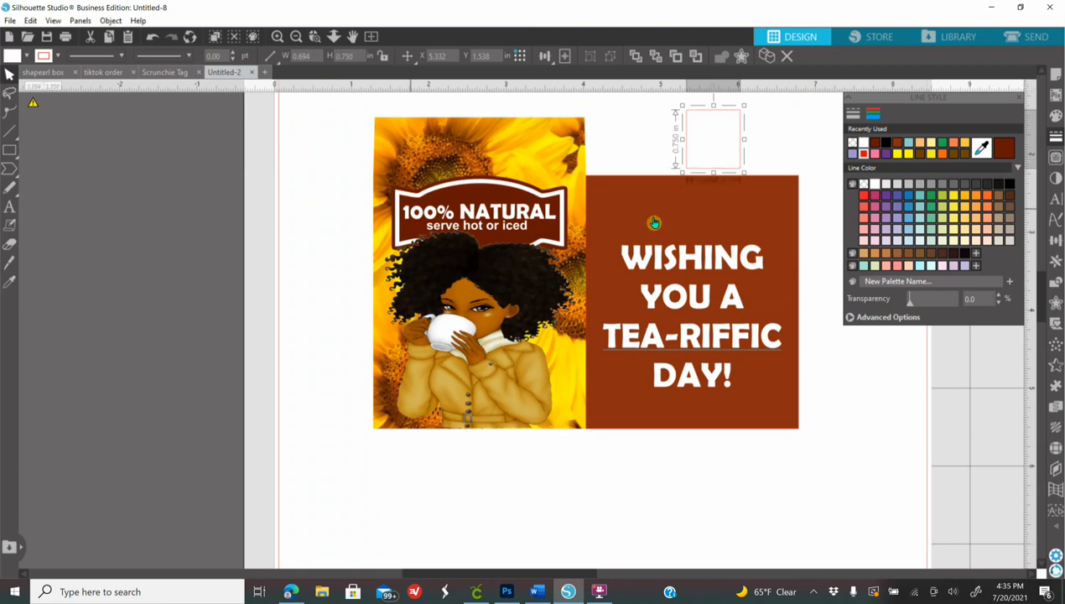
# - Fill the small rectangle black and place it centred against the brown panel's upper edge, above the text
pyautogui.click(1056, 115)
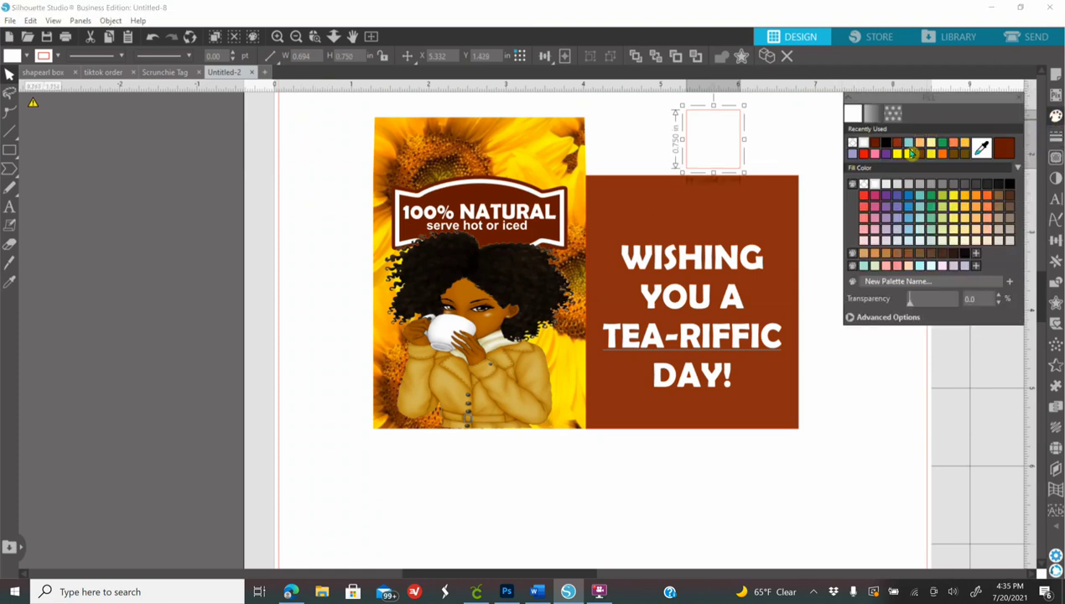
pyautogui.click(892, 146)
pyautogui.moveTo(730, 152); pyautogui.dragTo(715, 204)
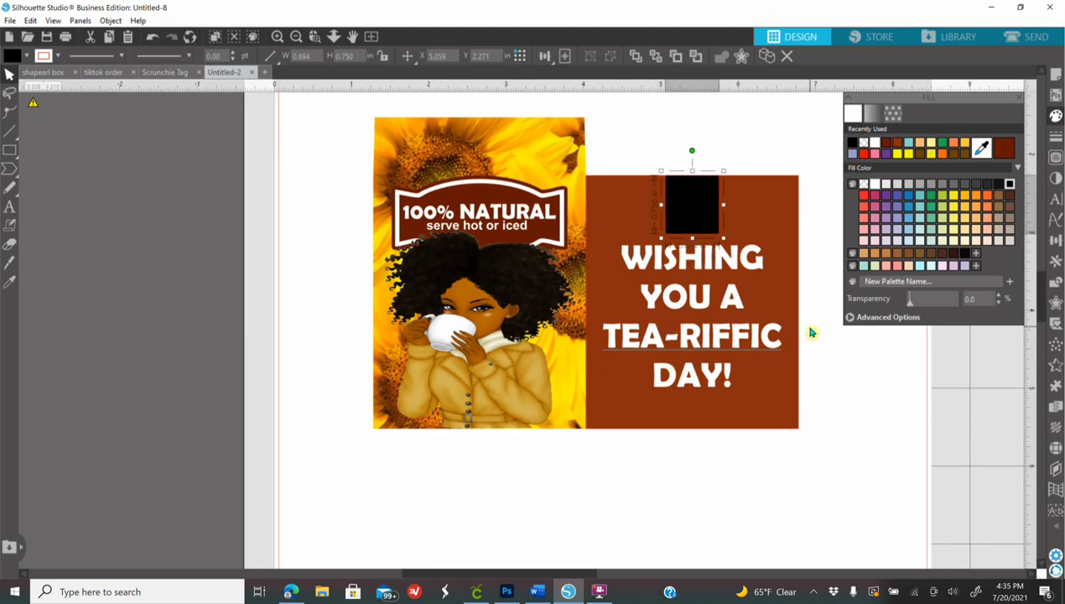
# - Create a narrow outward offset around the "WISHING YOU A TEA-RIFFIC DAY!" text with rounded corners
pyautogui.click(709, 381)
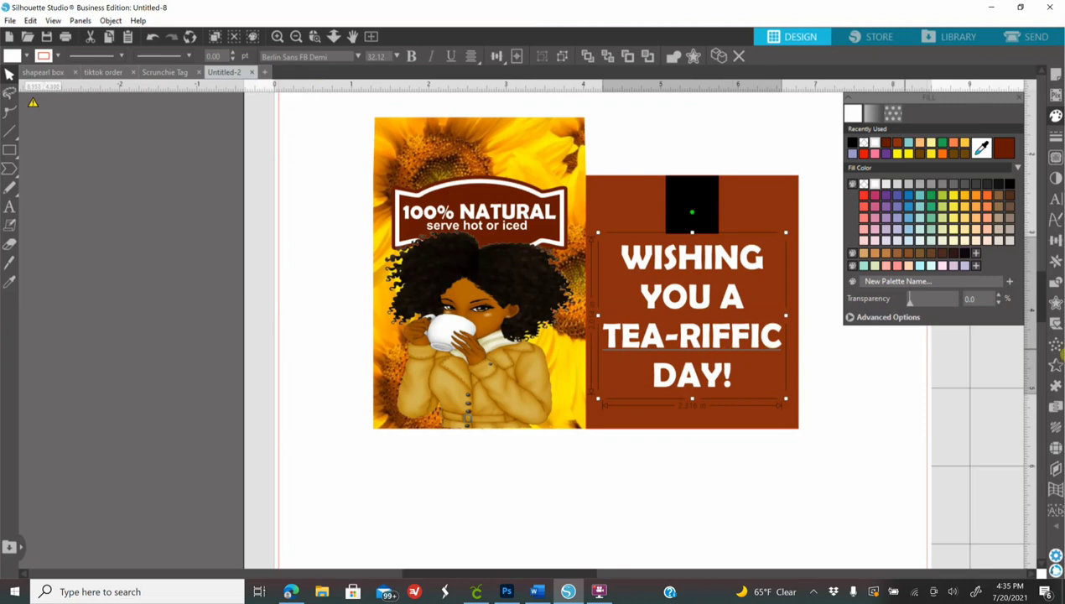
pyautogui.click(1056, 301)
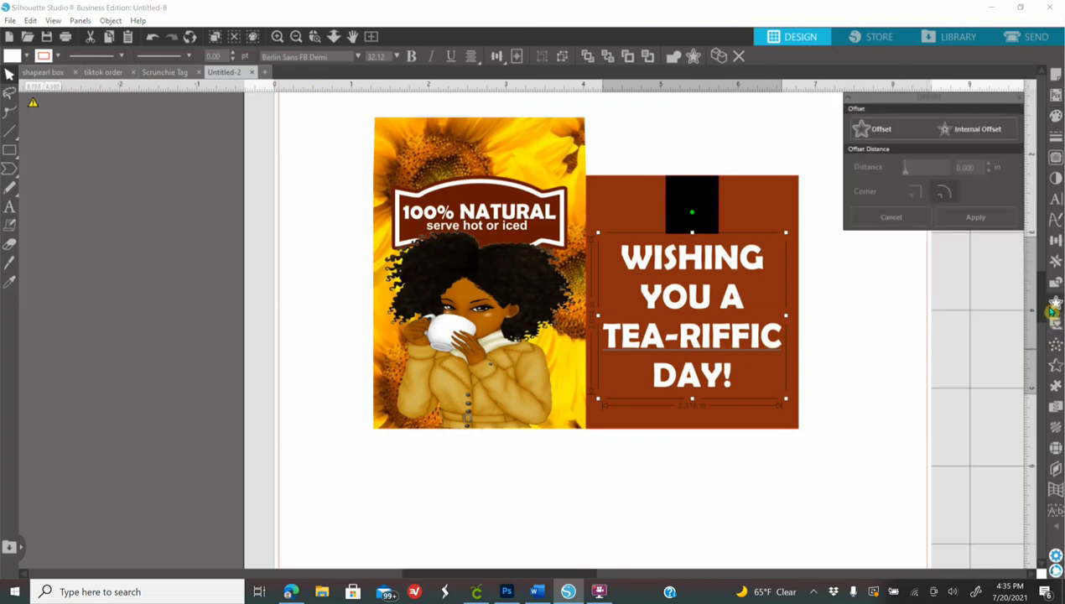
pyautogui.click(885, 131)
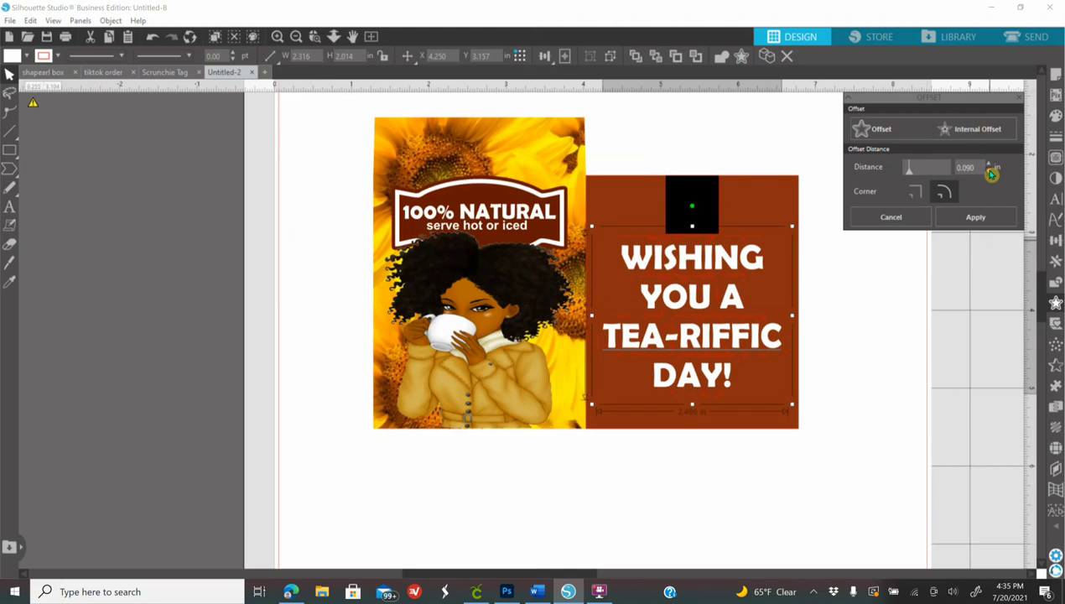
# - Fill the text offset with orange and make its line colour transparent
pyautogui.click(1056, 116)
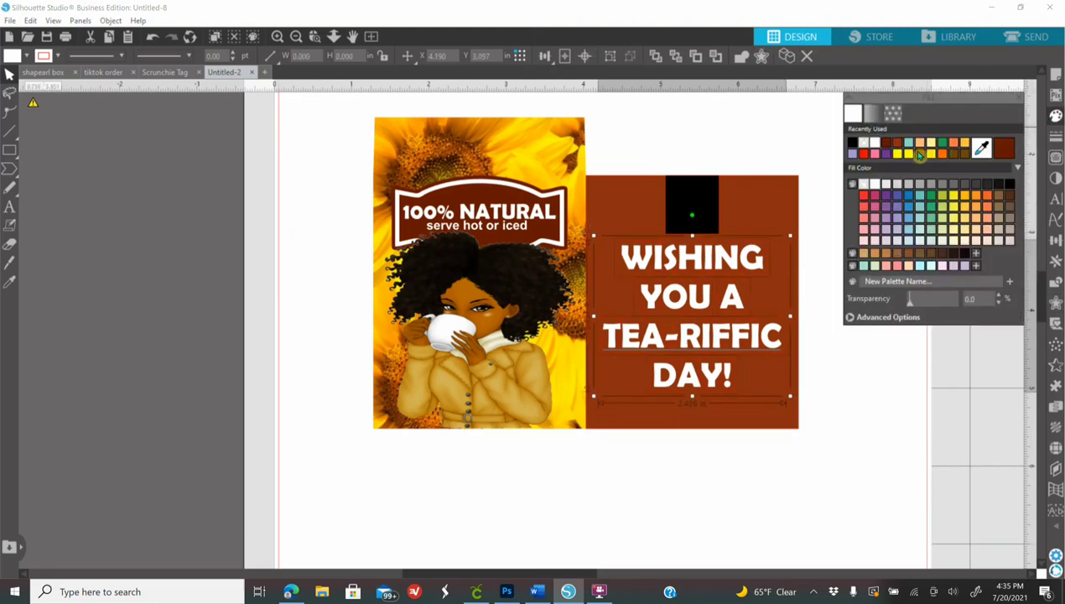
pyautogui.click(931, 153)
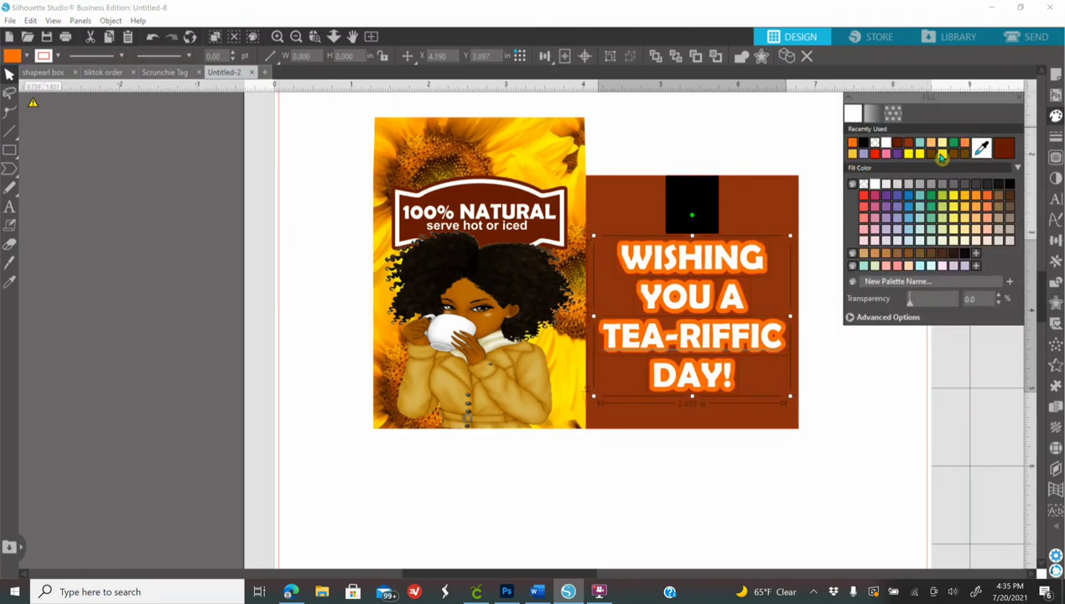
pyautogui.click(1056, 137)
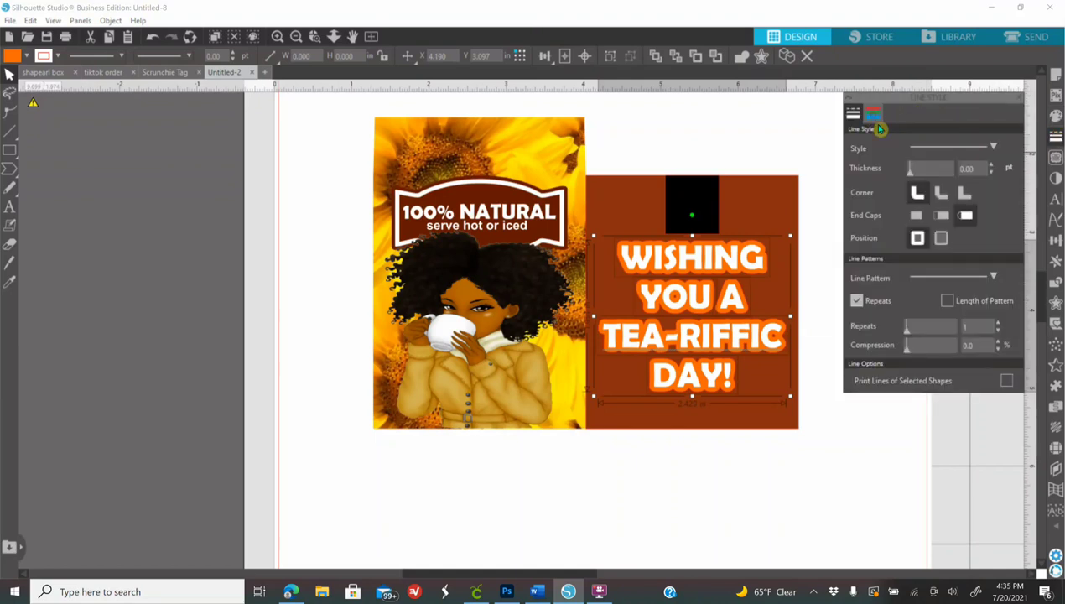
pyautogui.click(873, 117)
pyautogui.click(873, 147)
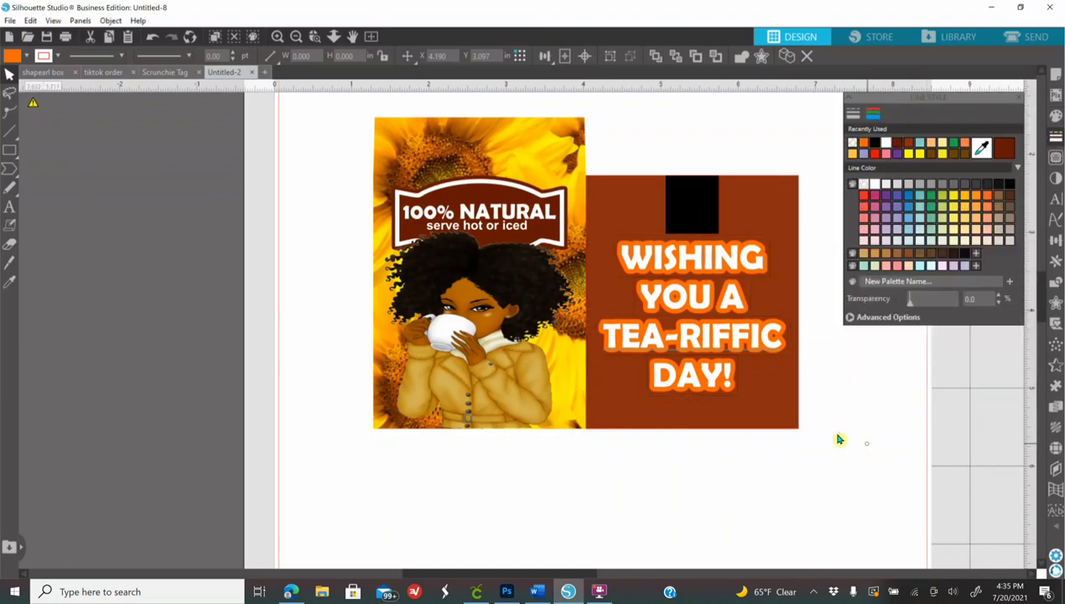
# - Move the brown panel and the black rectangle off the page so the sunflowers sit behind the greeting text
pyautogui.moveTo(772, 413); pyautogui.dragTo(154, 338)
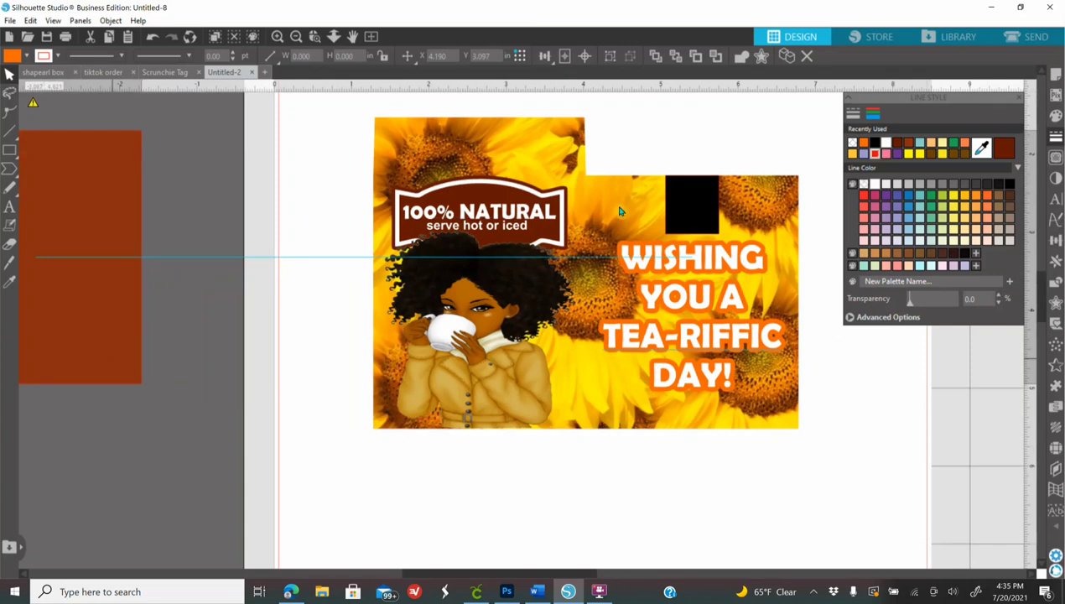
pyautogui.moveTo(650, 194); pyautogui.dragTo(158, 243)
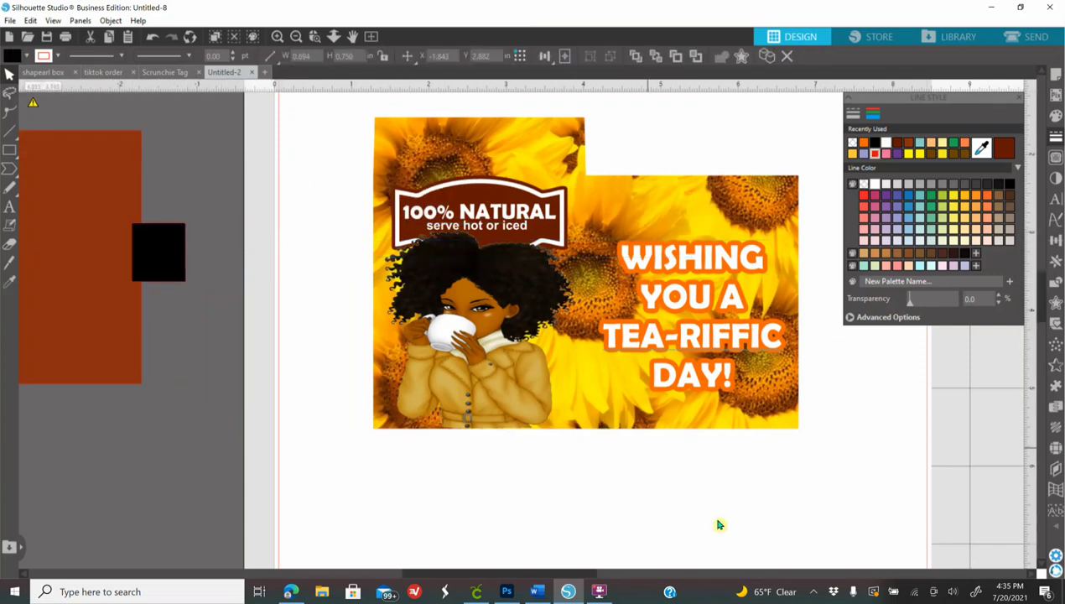
# - Add the text "PULL UP GENTLY" in the blank area above the greeting panel
pyautogui.scroll(2, 732, 523)
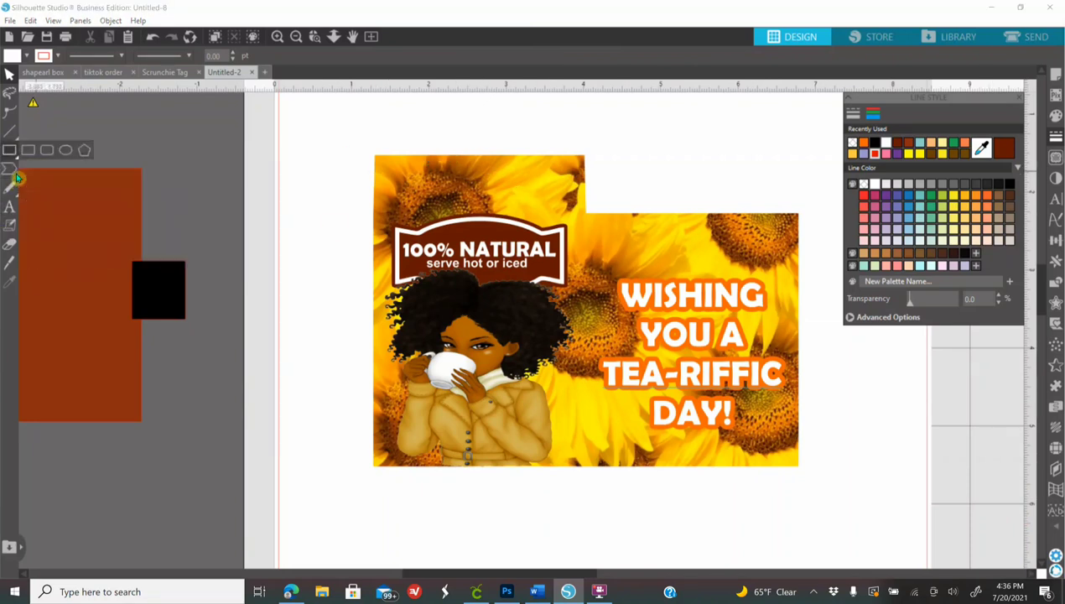
pyautogui.click(10, 207)
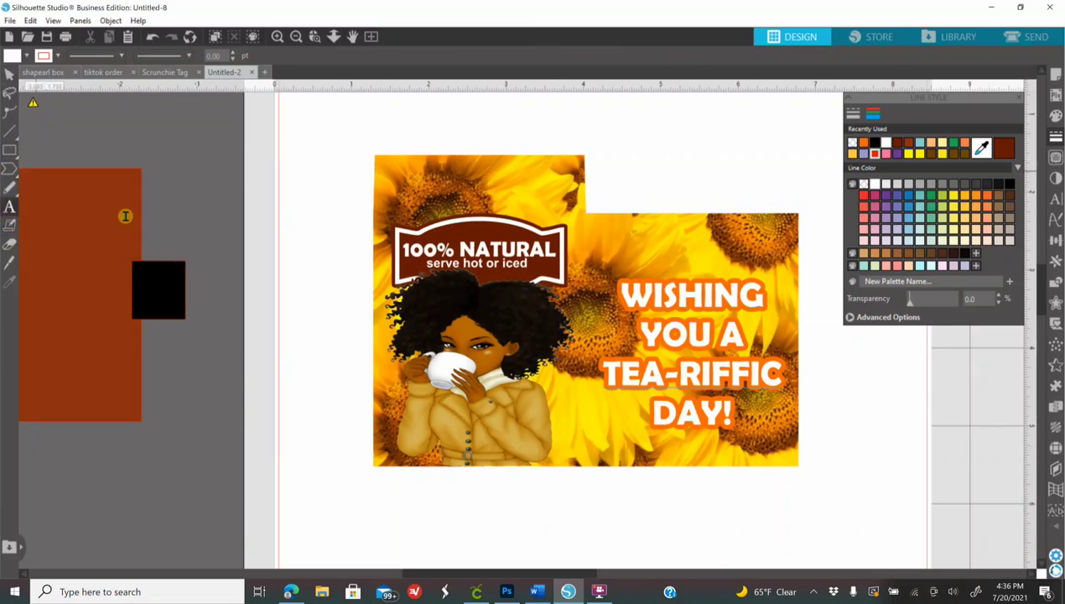
pyautogui.click(648, 169)
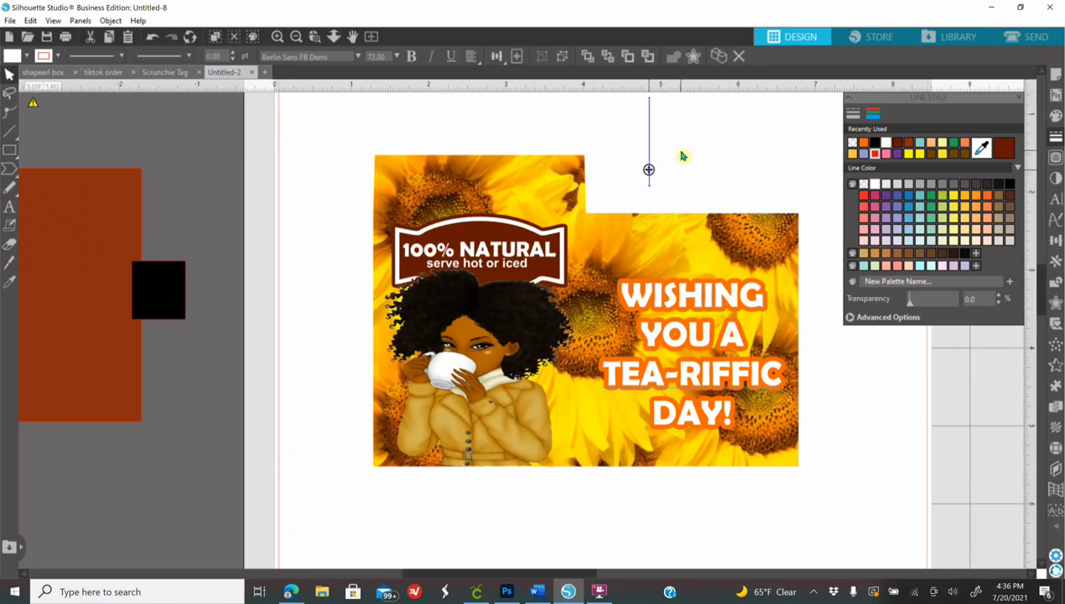
pyautogui.write('PULL')
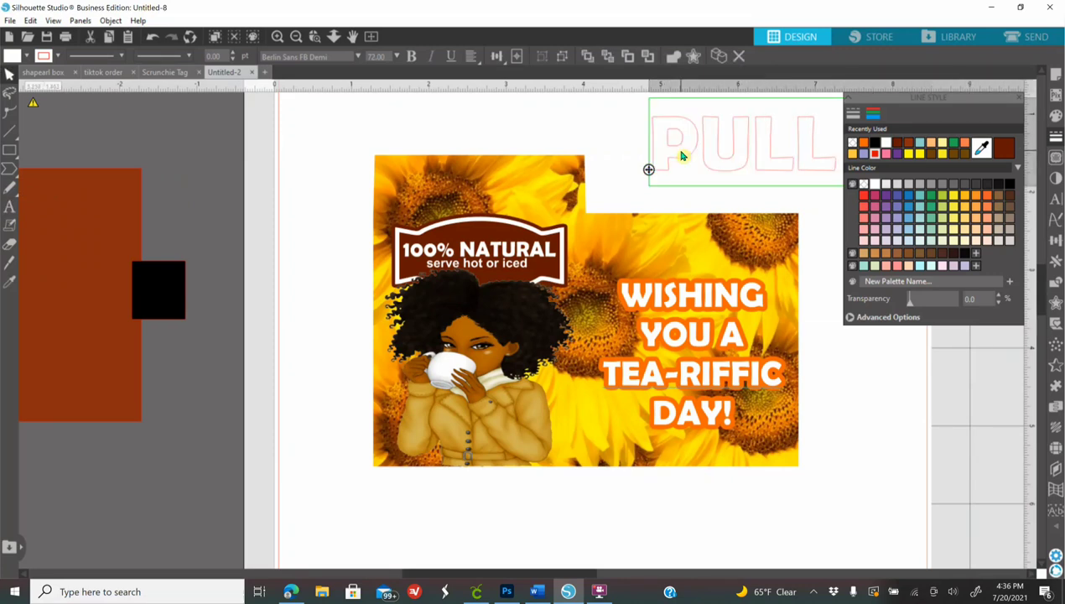
# - Fill the "PULL UP GENTLY" text with dark brown and set its line colour to white
pyautogui.click(1055, 115)
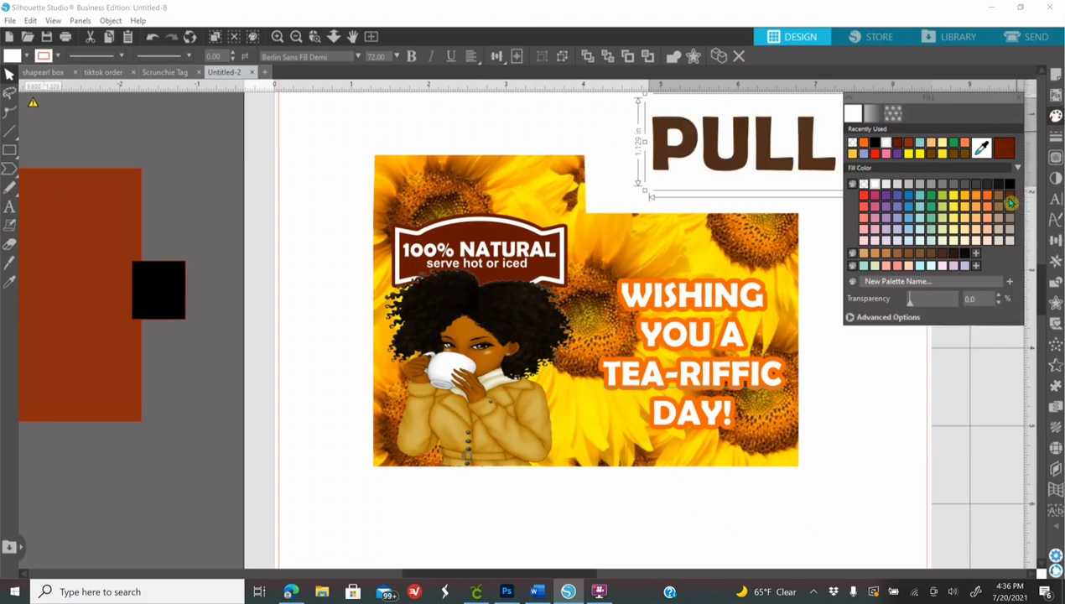
pyautogui.click(1056, 139)
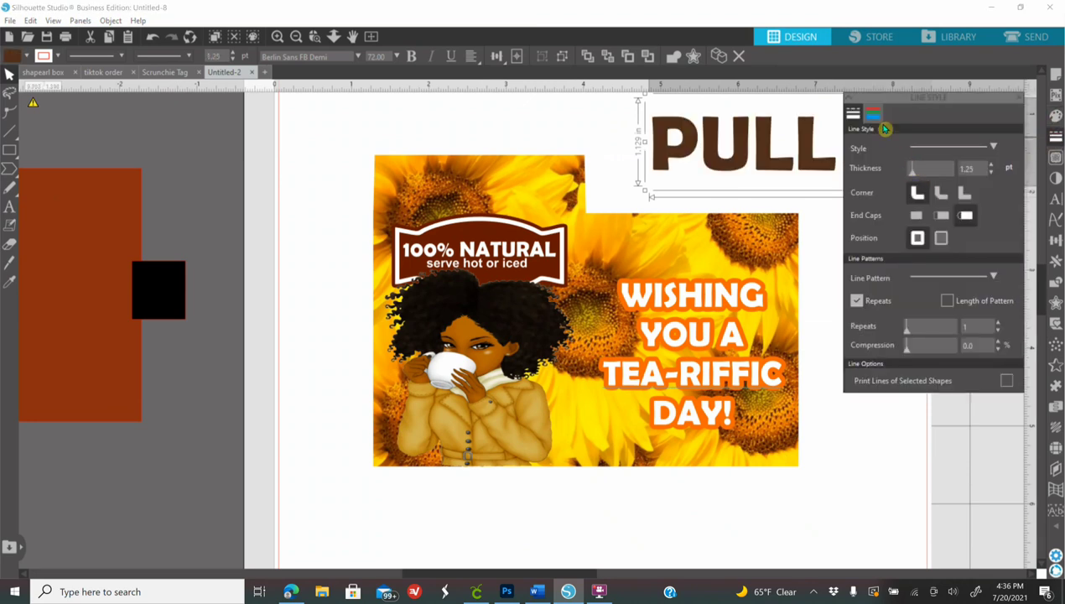
pyautogui.click(876, 115)
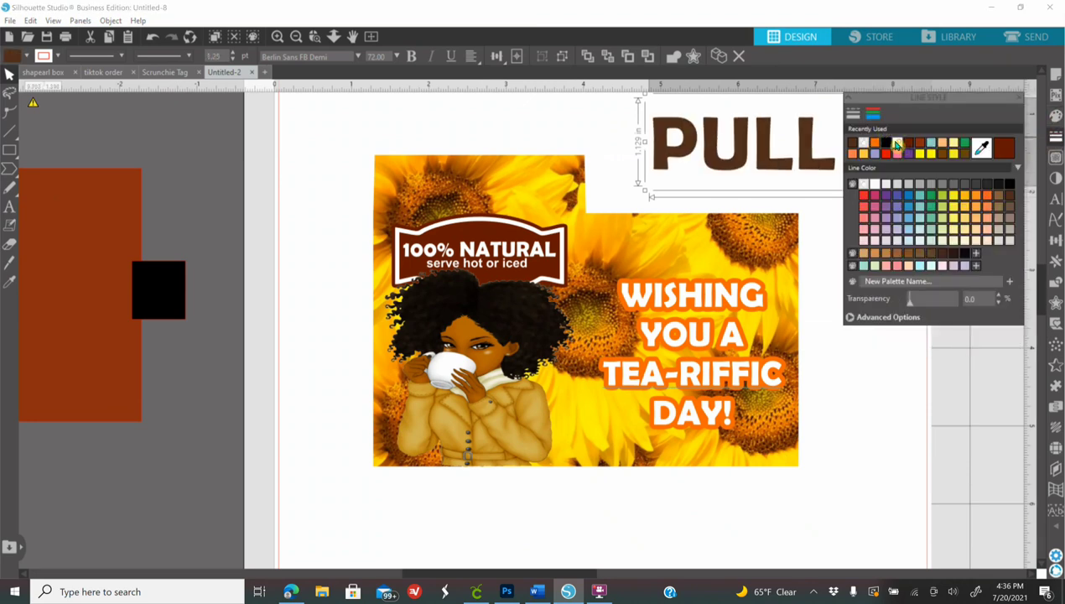
pyautogui.click(900, 146)
# - Move the "PULL UP GENTLY" text to just below the sunflower panels
pyautogui.moveTo(759, 185); pyautogui.dragTo(329, 511)
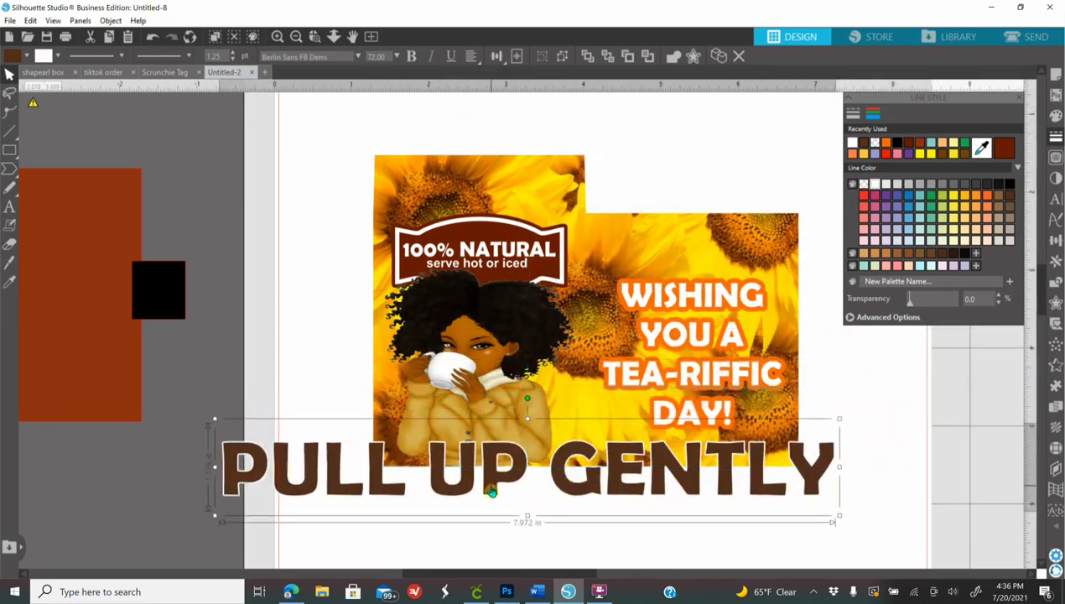
pyautogui.moveTo(492, 492); pyautogui.dragTo(511, 513)
pyautogui.scroll(-3, 516, 497)
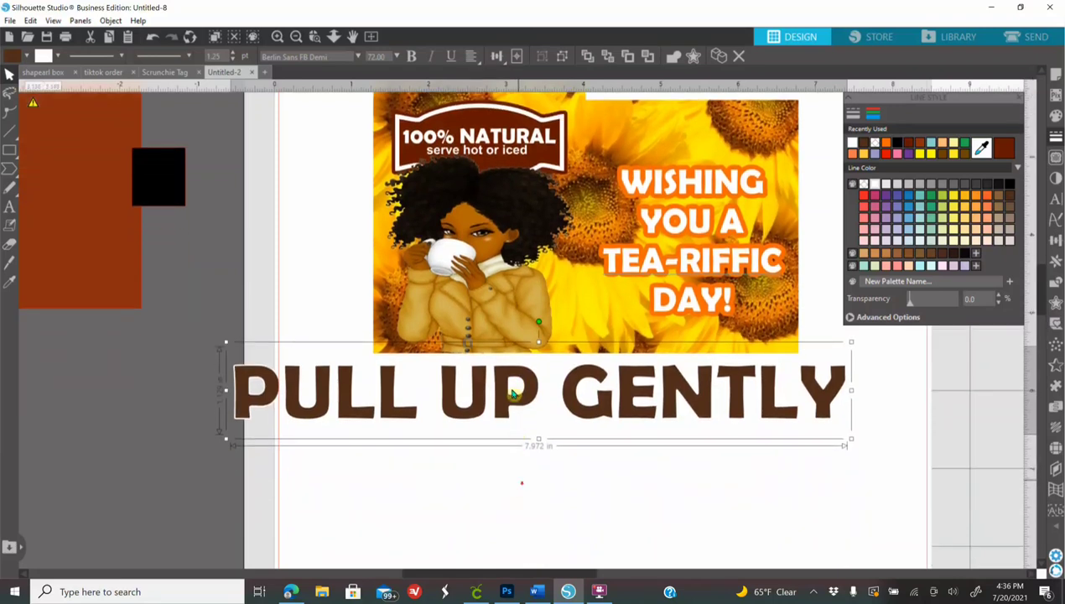
# - Rotate the "PULL UP GENTLY" text 180 degrees and shrink it to about 1.54 in wide
pyautogui.moveTo(519, 388); pyautogui.dragTo(518, 438)
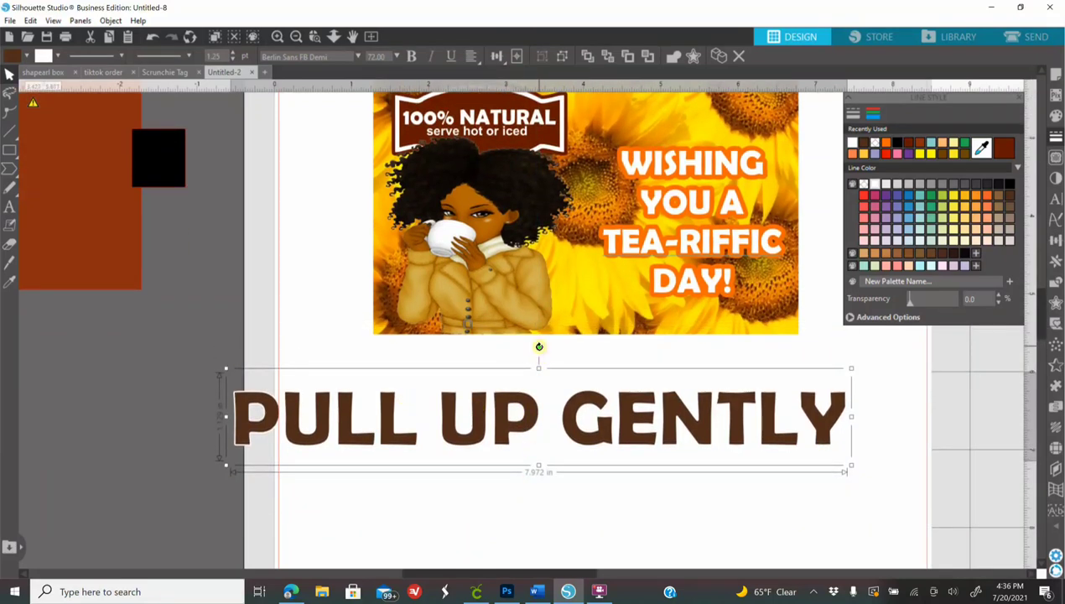
pyautogui.moveTo(543, 348); pyautogui.dragTo(537, 587)
pyautogui.scroll(3, 680, 487)
pyautogui.scroll(1, 794, 475)
pyautogui.moveTo(787, 463); pyautogui.dragTo(352, 446)
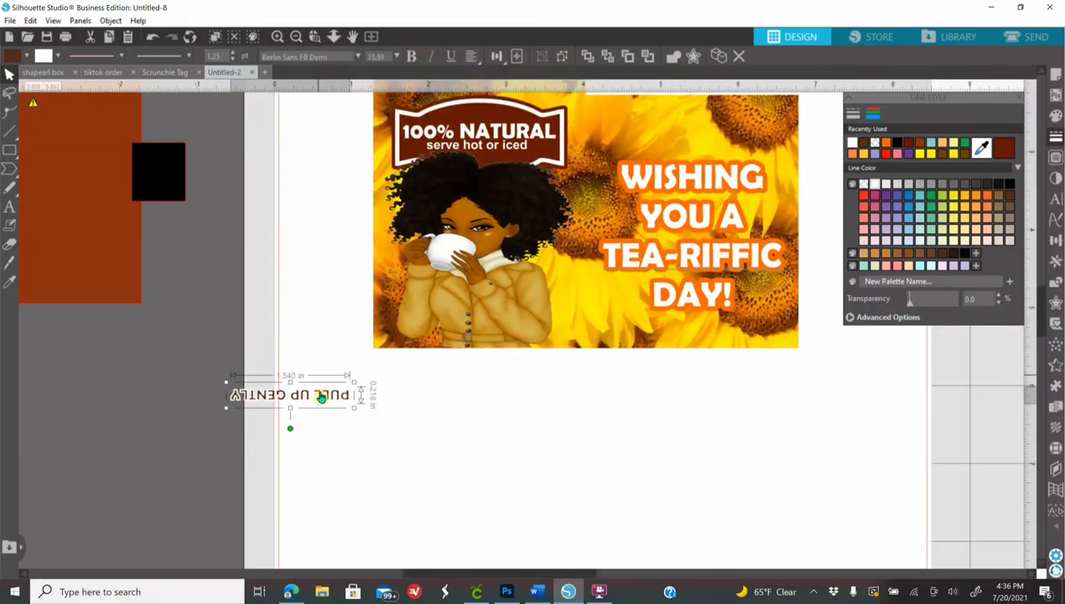
# - Move the upside-down "PULL UP GENTLY" text onto the raised sunflower flap, centred above the "100% NATURAL" label
pyautogui.moveTo(323, 392); pyautogui.dragTo(452, 153)
pyautogui.scroll(2, 453, 287)
pyautogui.scroll(4, 453, 287)
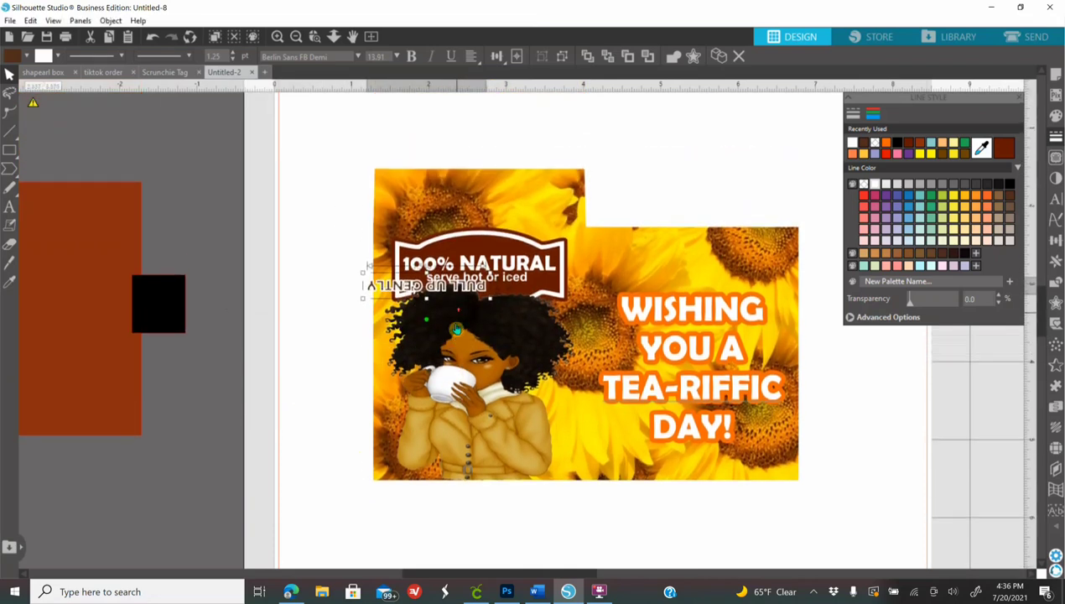
pyautogui.moveTo(383, 343); pyautogui.dragTo(467, 245)
pyautogui.click(682, 183)
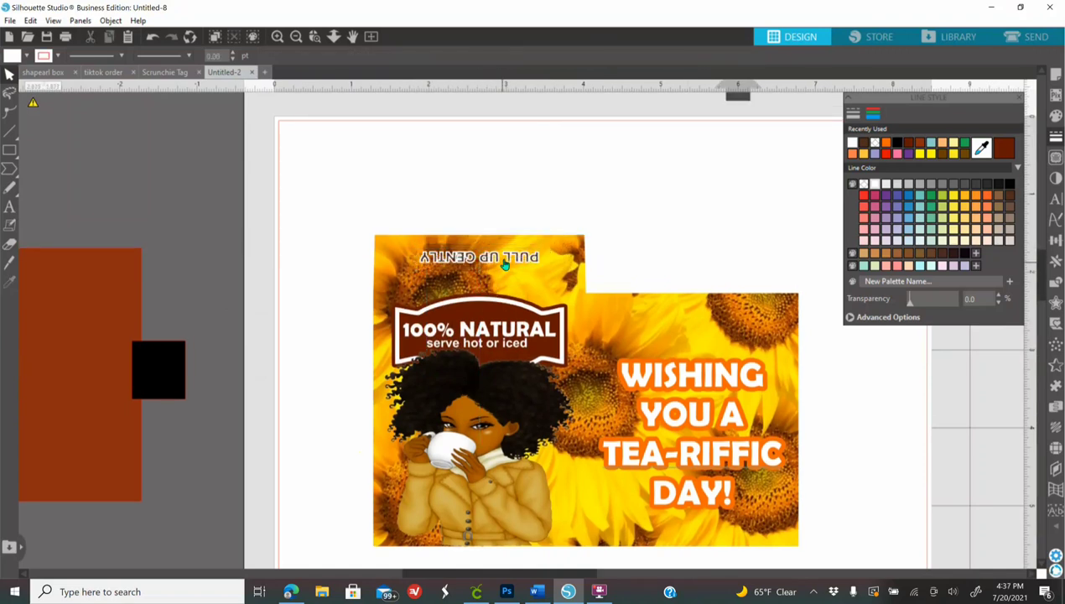
pyautogui.click(474, 265)
pyautogui.moveTo(474, 266); pyautogui.dragTo(476, 267)
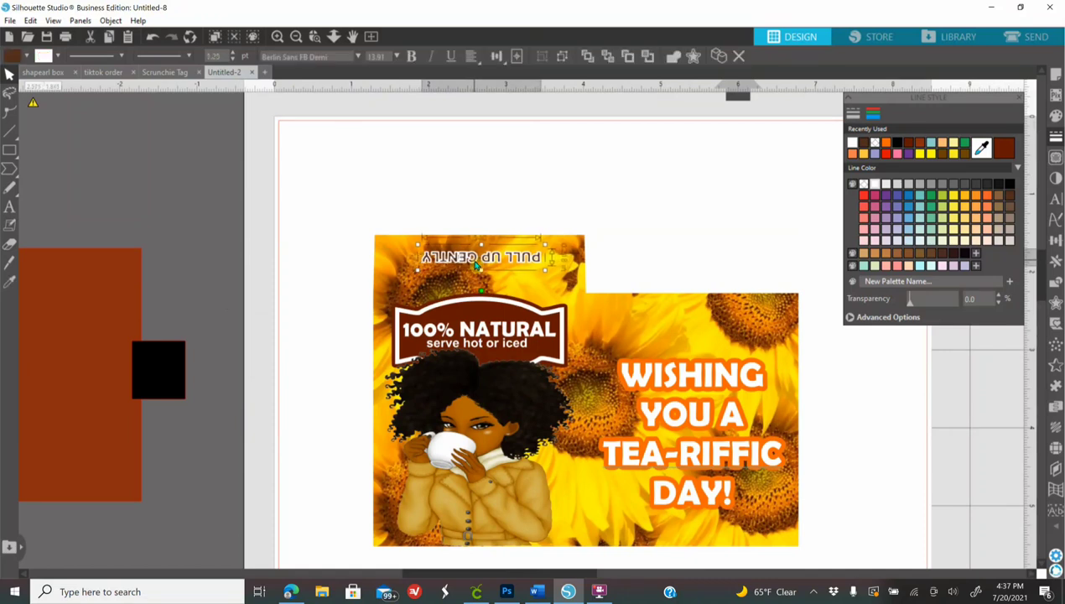
pyautogui.click(648, 213)
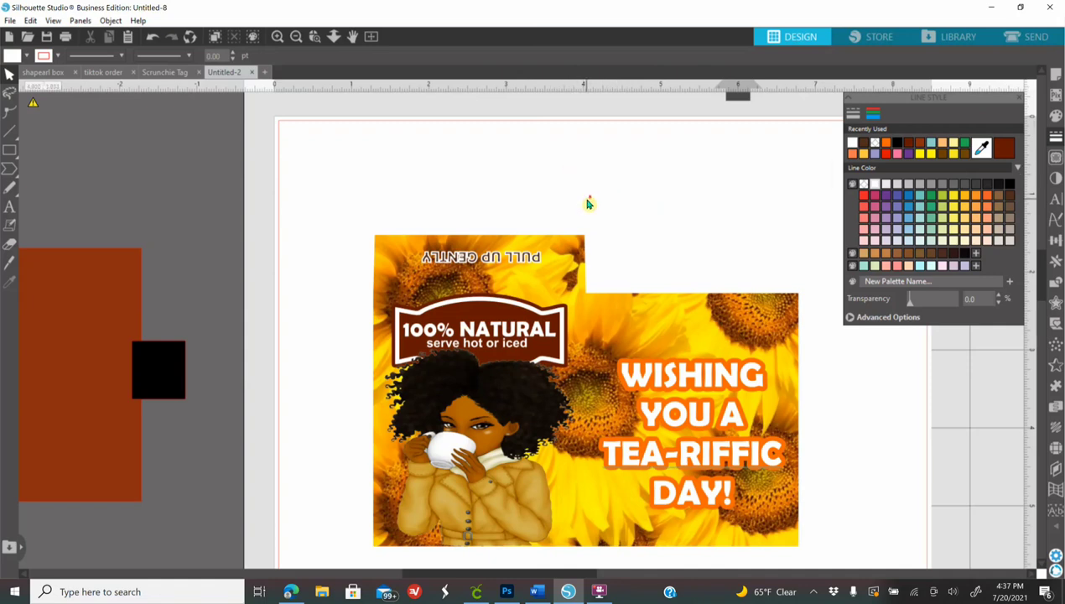
# - Select all pieces of the sunflower design, including its texts, label and tea girl, and group them
pyautogui.scroll(-3, 587, 205)
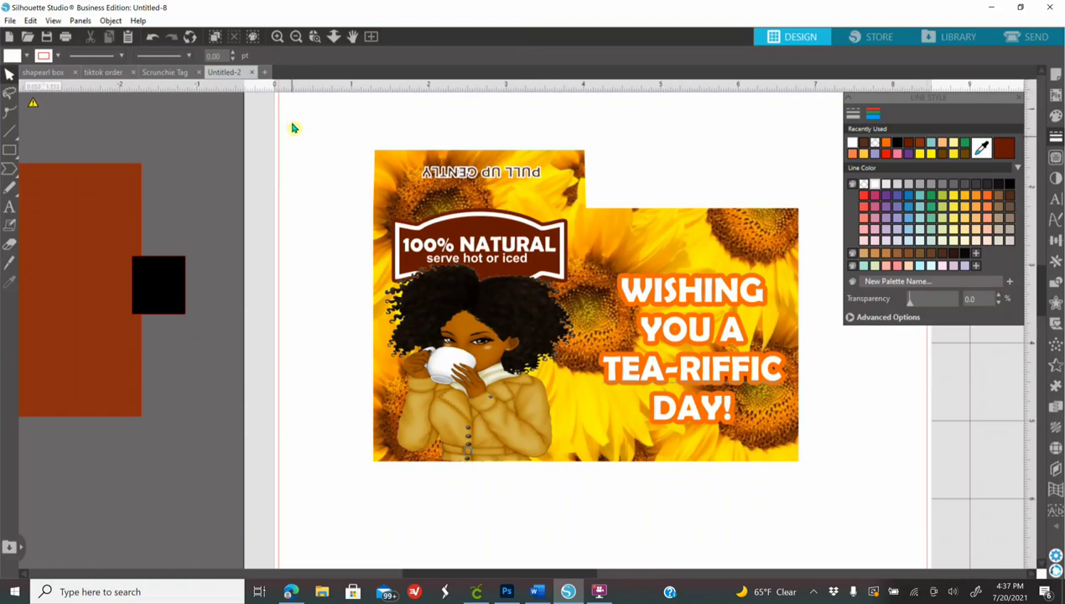
pyautogui.moveTo(288, 119); pyautogui.dragTo(856, 482)
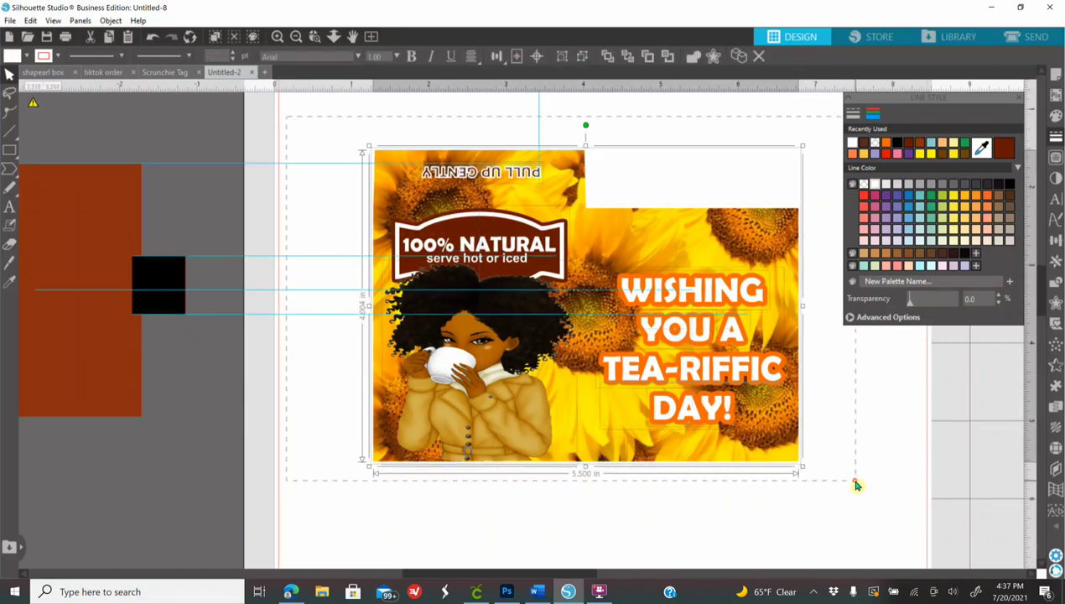
pyautogui.rightClick(649, 391)
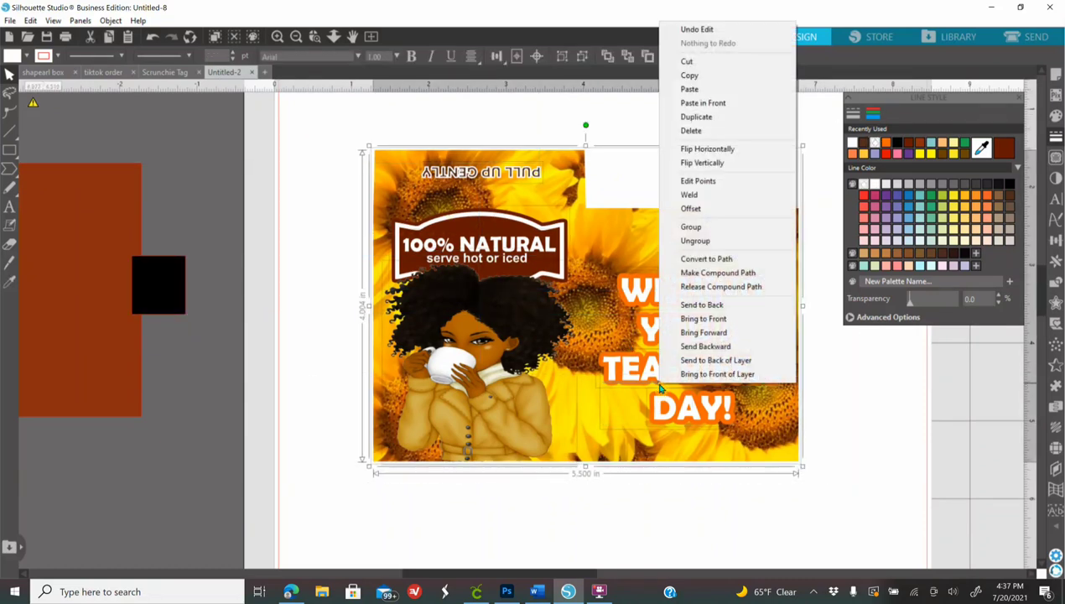
pyautogui.click(723, 235)
pyautogui.moveTo(677, 372); pyautogui.dragTo(612, 420)
pyautogui.moveTo(681, 457); pyautogui.dragTo(681, 424)
# - Delete the leftover brown panel and black rectangle lying off the page
pyautogui.click(296, 37)
pyautogui.click(1023, 101)
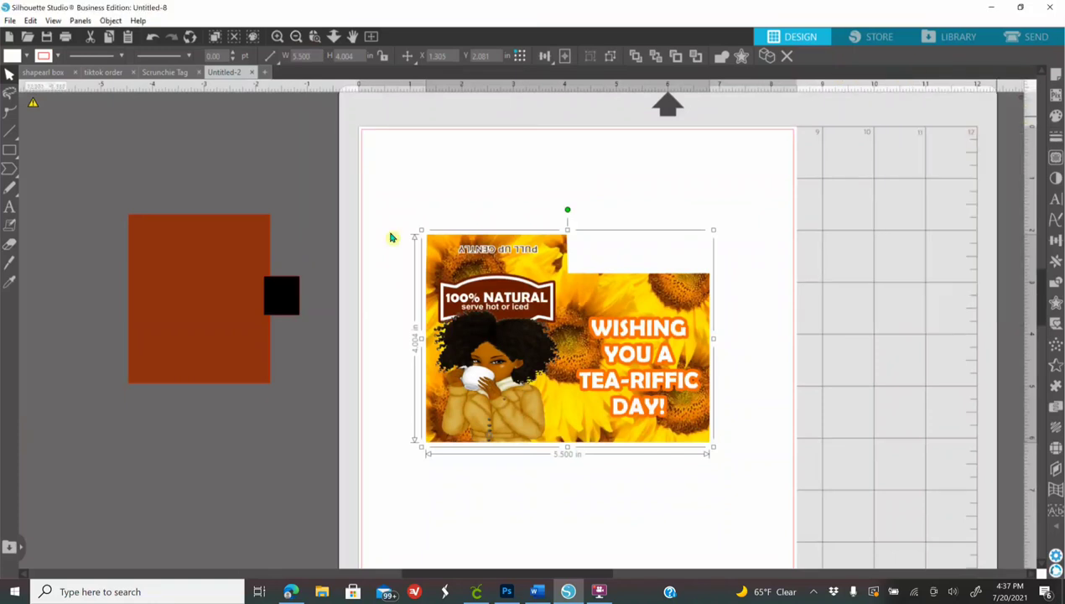
pyautogui.moveTo(166, 196); pyautogui.dragTo(305, 376)
pyautogui.press('Delete')
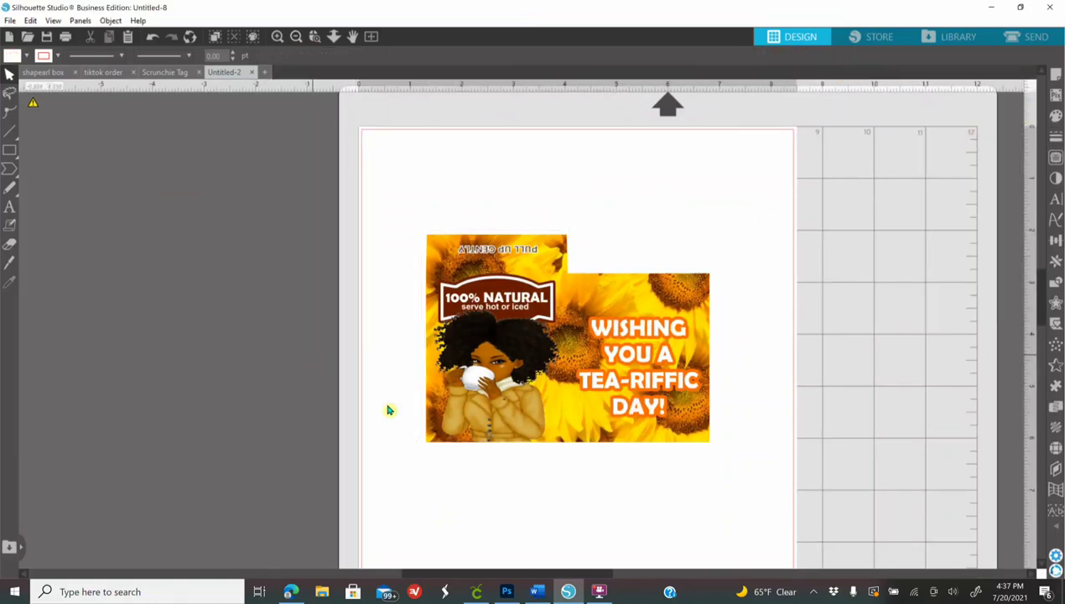
# - Move the grouped sunflower design to the upper part of the page and keep it selected
pyautogui.scroll(2, 492, 499)
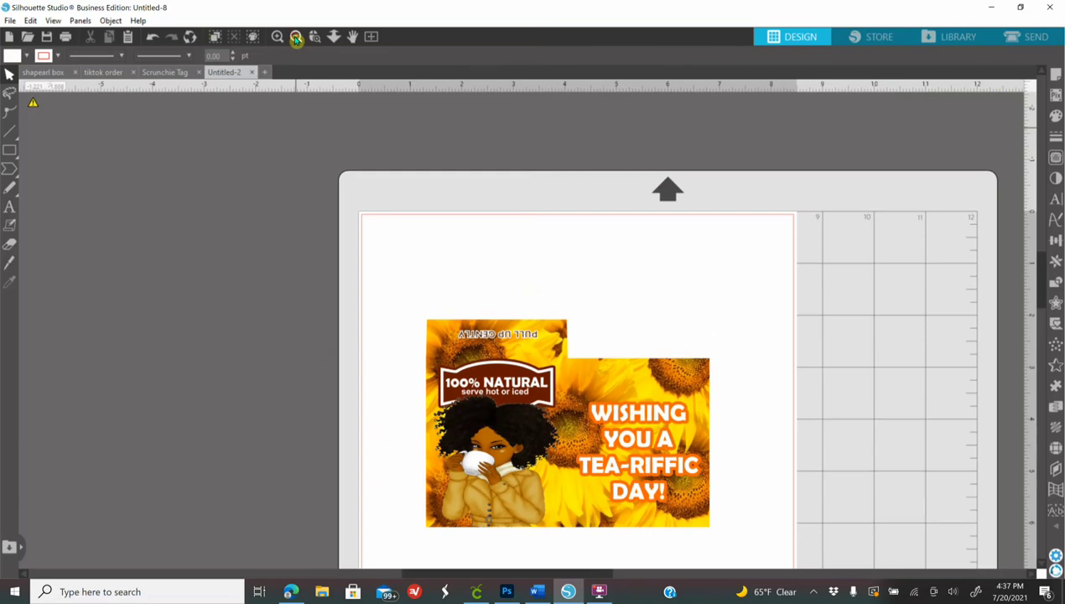
pyautogui.click(296, 37)
pyautogui.click(296, 37)
pyautogui.scroll(-3, 567, 277)
pyautogui.moveTo(567, 276); pyautogui.dragTo(559, 213)
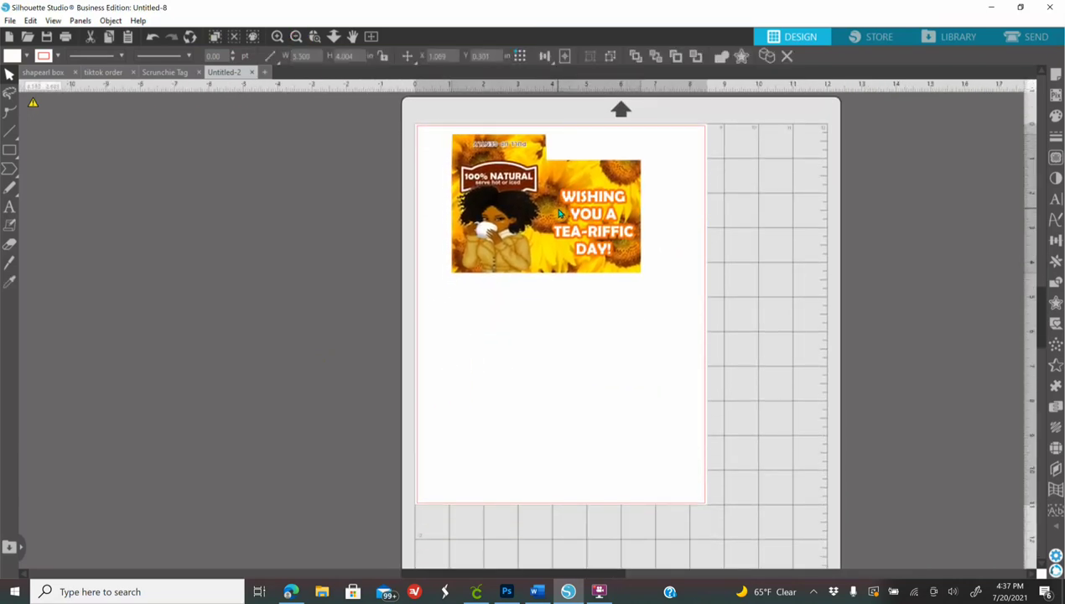
pyautogui.press('Escape')
pyautogui.click(546, 256)
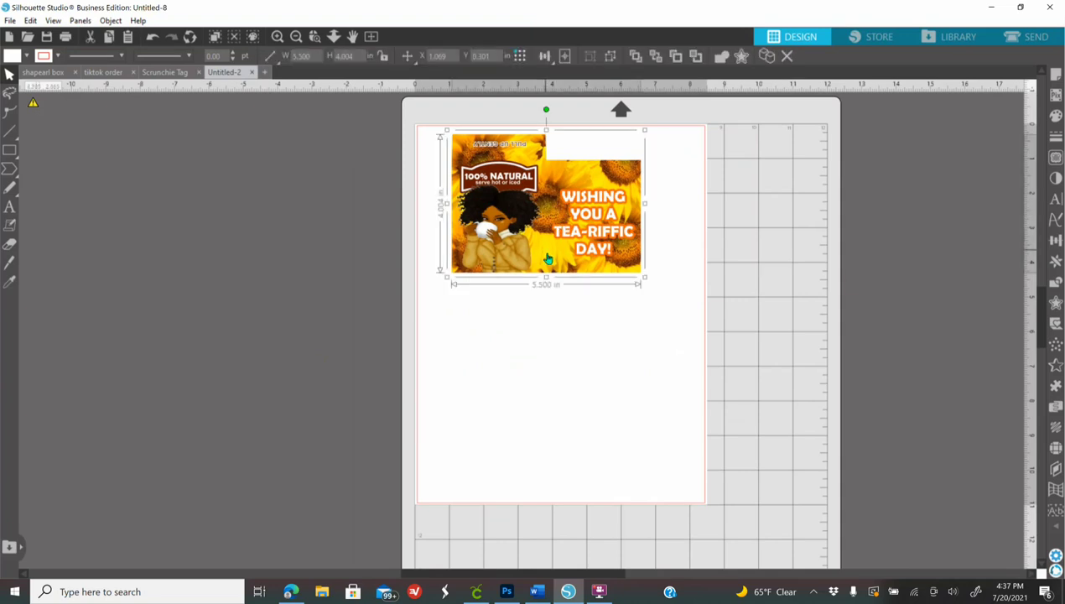
# - Replicate the grouped design with the Fill Page option
pyautogui.click(1056, 262)
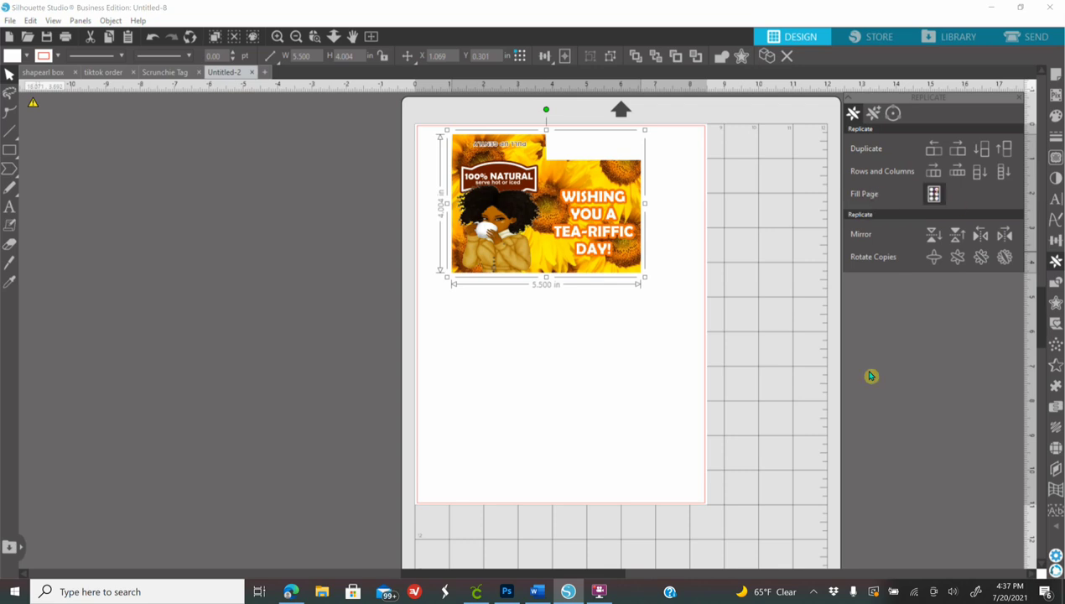
pyautogui.click(937, 196)
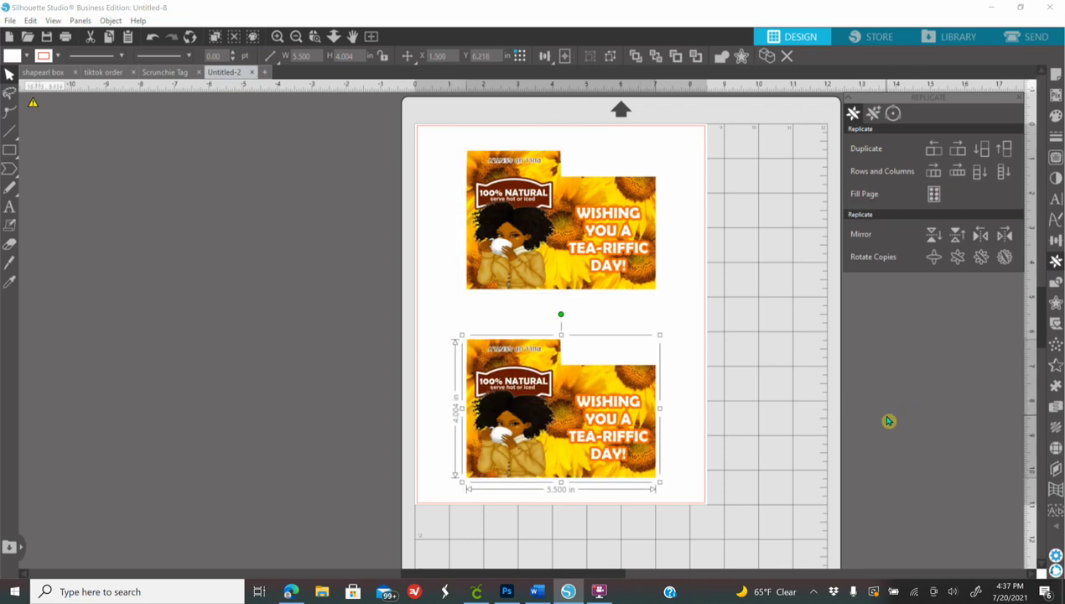
pyautogui.click(718, 337)
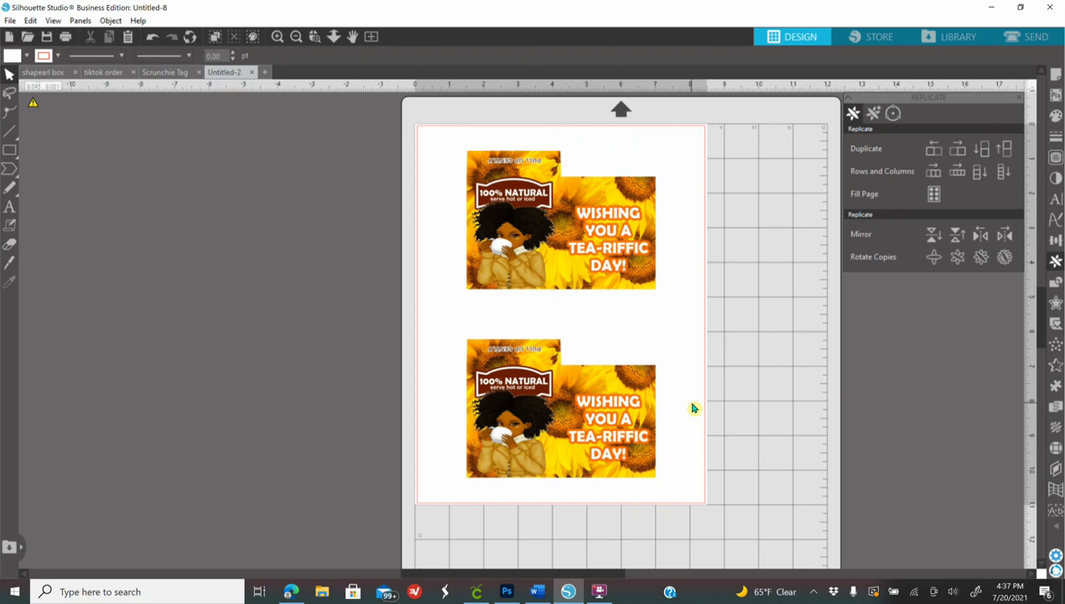
# - Turn on registration marks and set their thickness to 1.00
pyautogui.click(1055, 75)
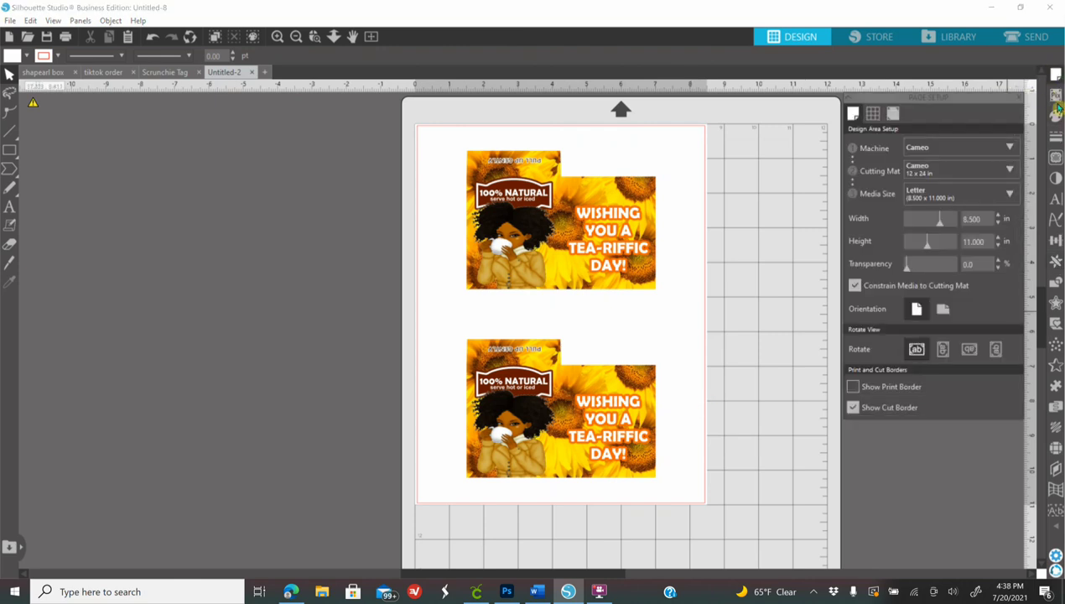
pyautogui.click(892, 114)
pyautogui.click(854, 146)
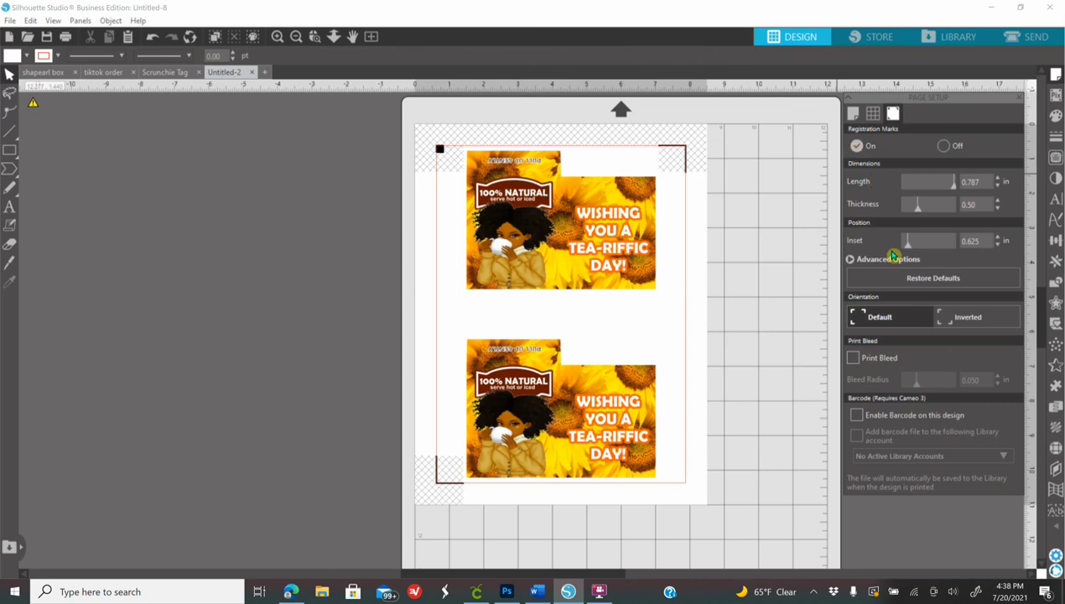
pyautogui.moveTo(918, 211); pyautogui.dragTo(968, 220)
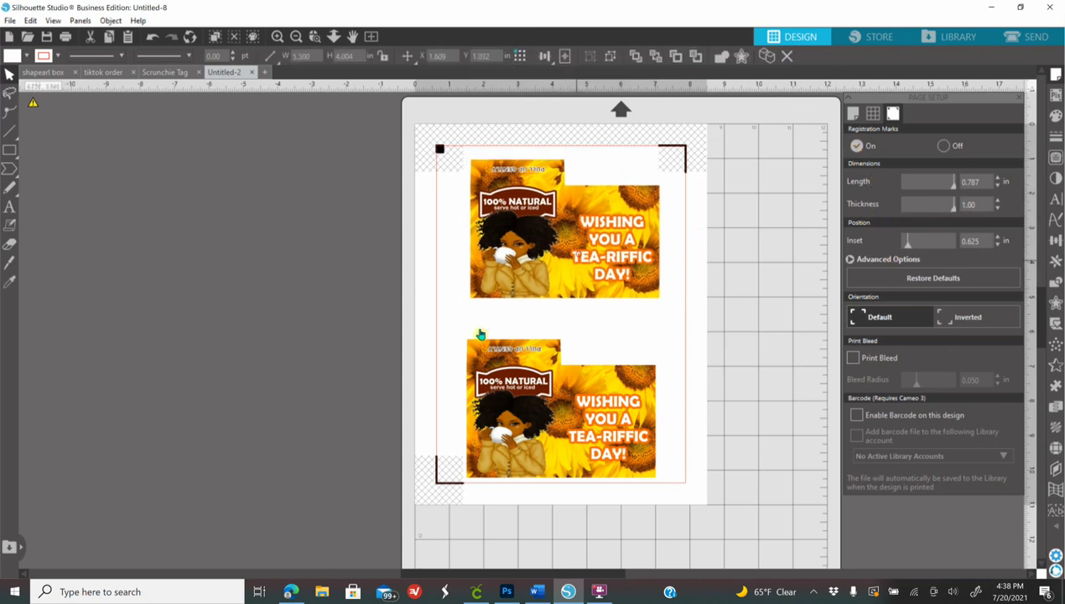
# - Align the two design copies with each other inside the registration mark area and select both
pyautogui.moveTo(569, 442); pyautogui.dragTo(571, 437)
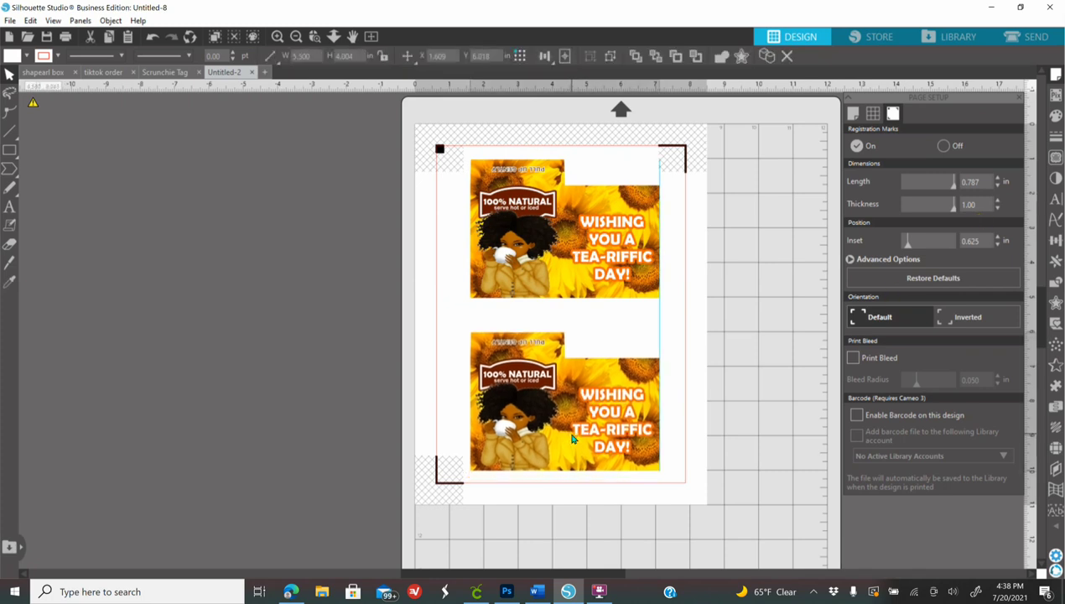
pyautogui.click(646, 159)
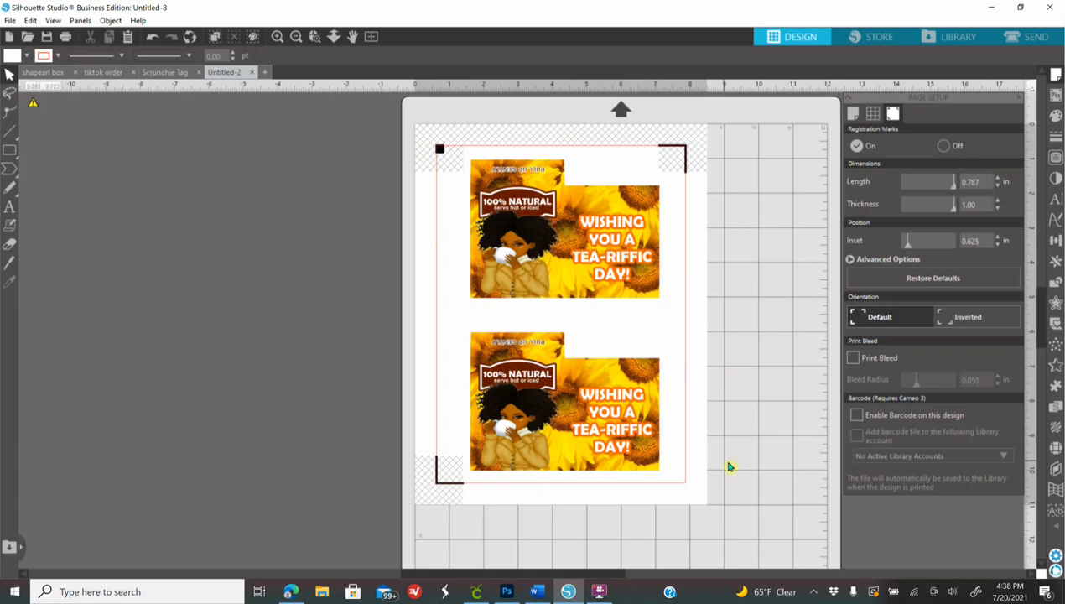
pyautogui.moveTo(617, 145); pyautogui.dragTo(677, 473)
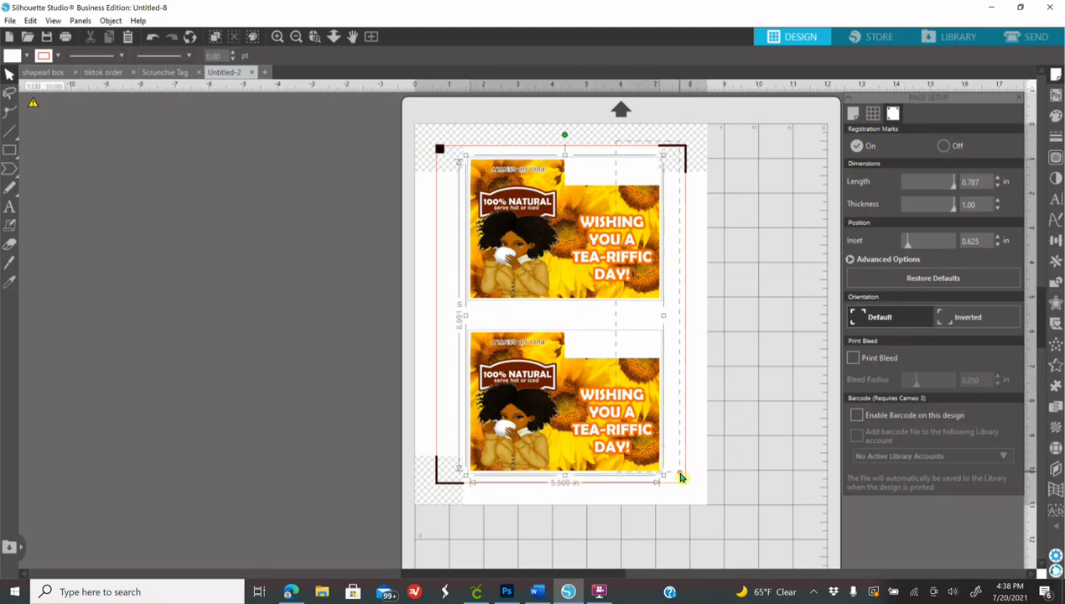
pyautogui.click(503, 308)
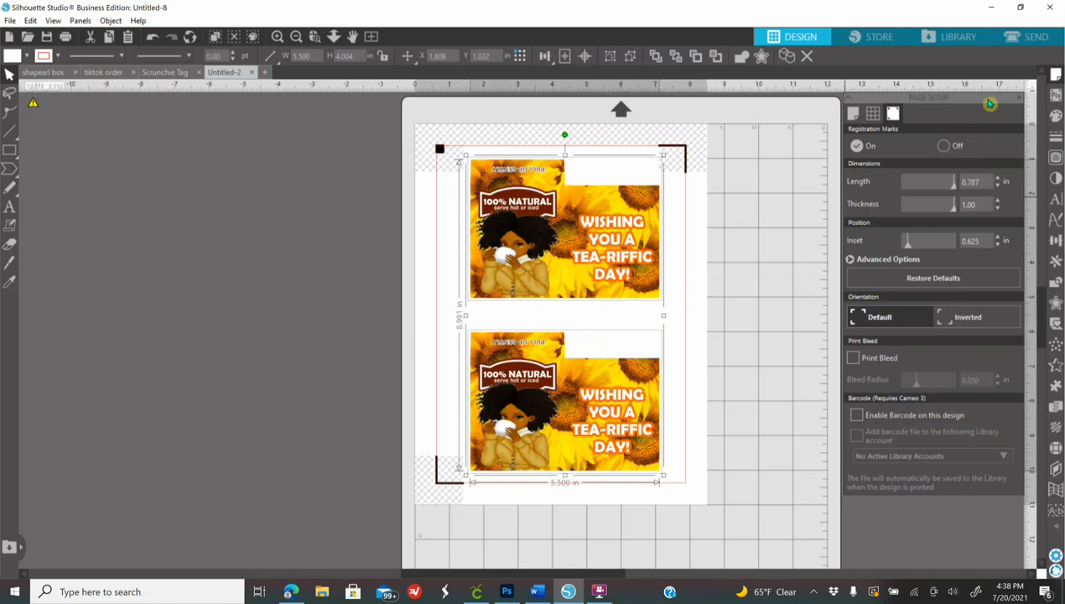
# - Go to the Send workspace, try the Cut action for both copies, and set it to Cut Edge
pyautogui.click(1033, 42)
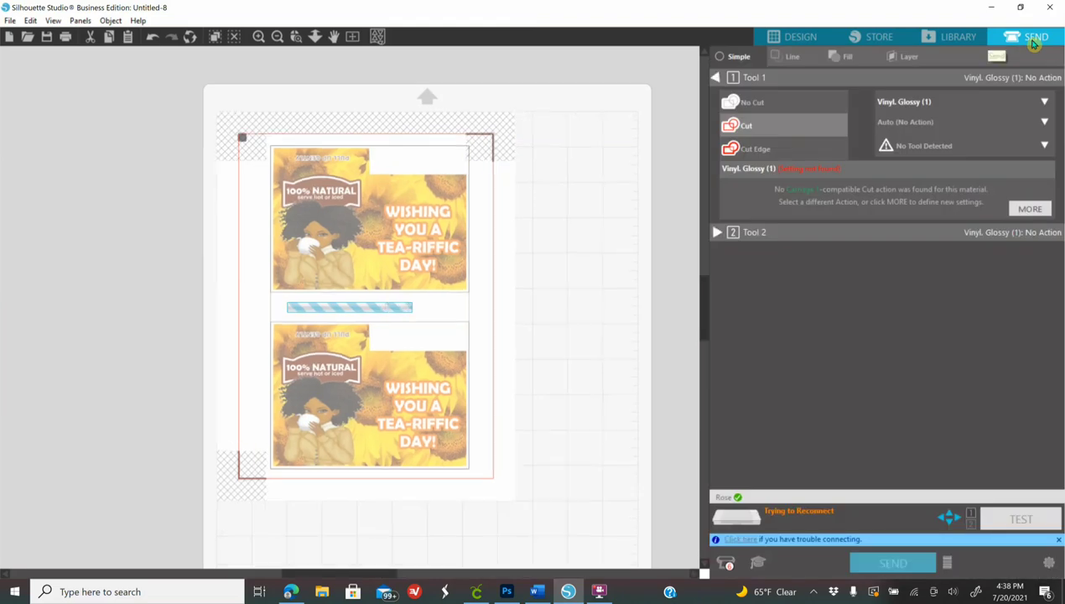
pyautogui.click(743, 125)
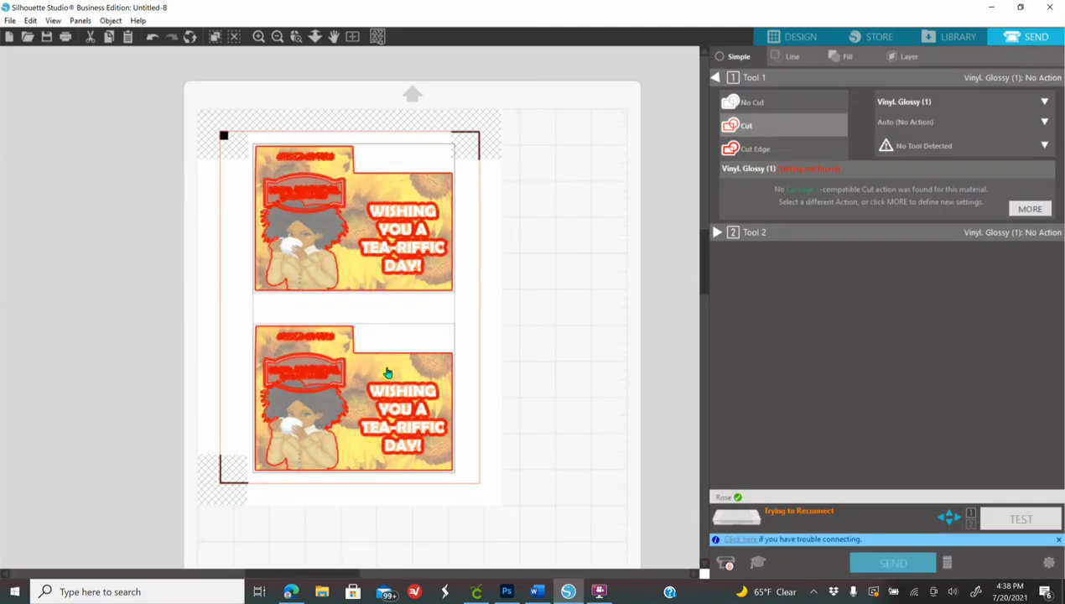
pyautogui.click(748, 151)
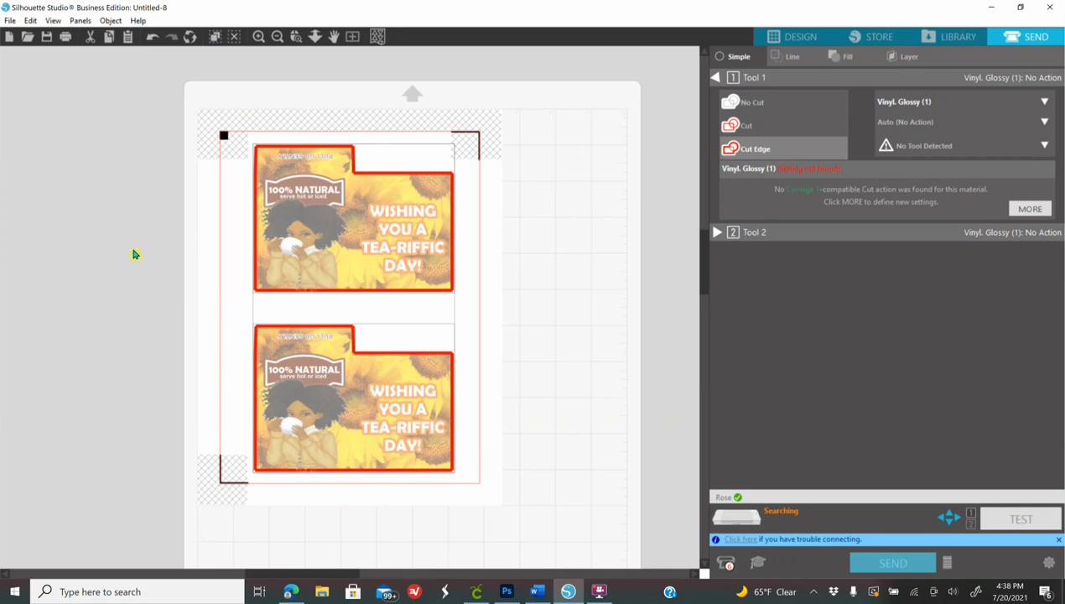
# - Return to the design, turn off the registration marks and start printing the page
pyautogui.click(800, 38)
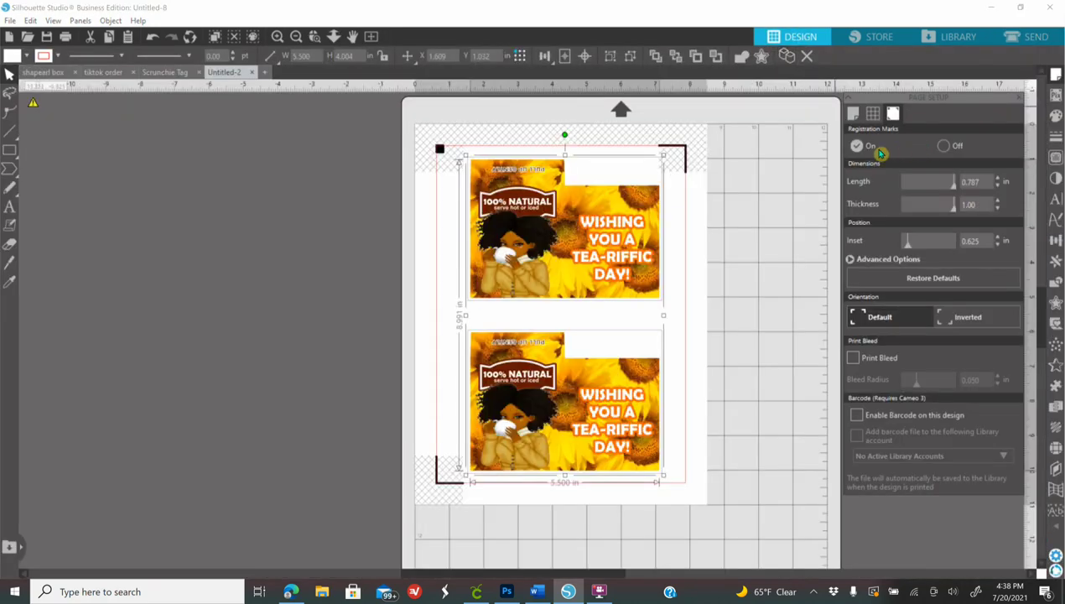
pyautogui.click(944, 147)
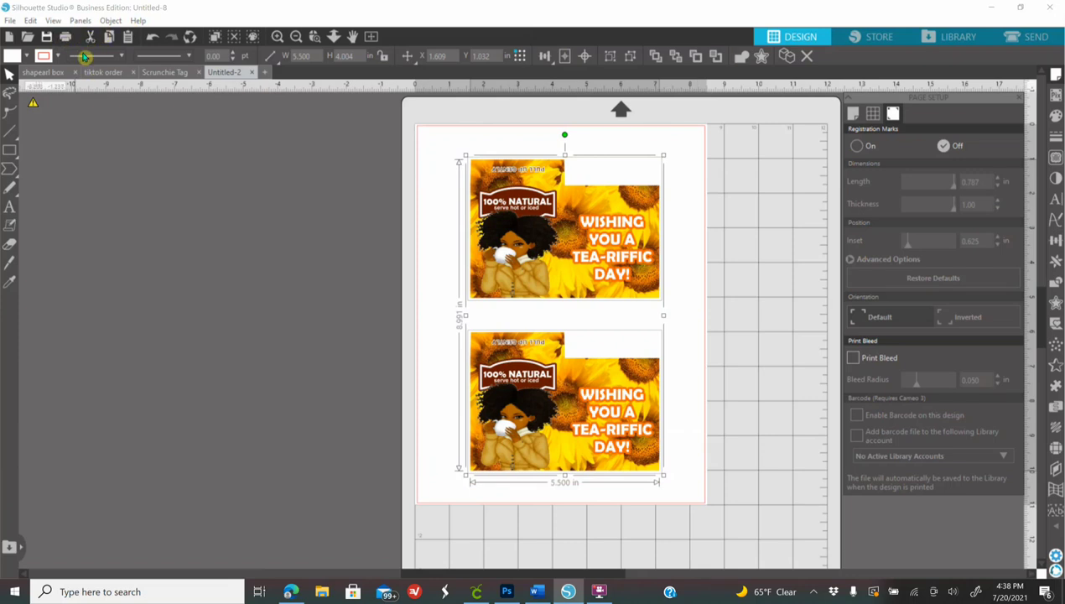
pyautogui.click(66, 37)
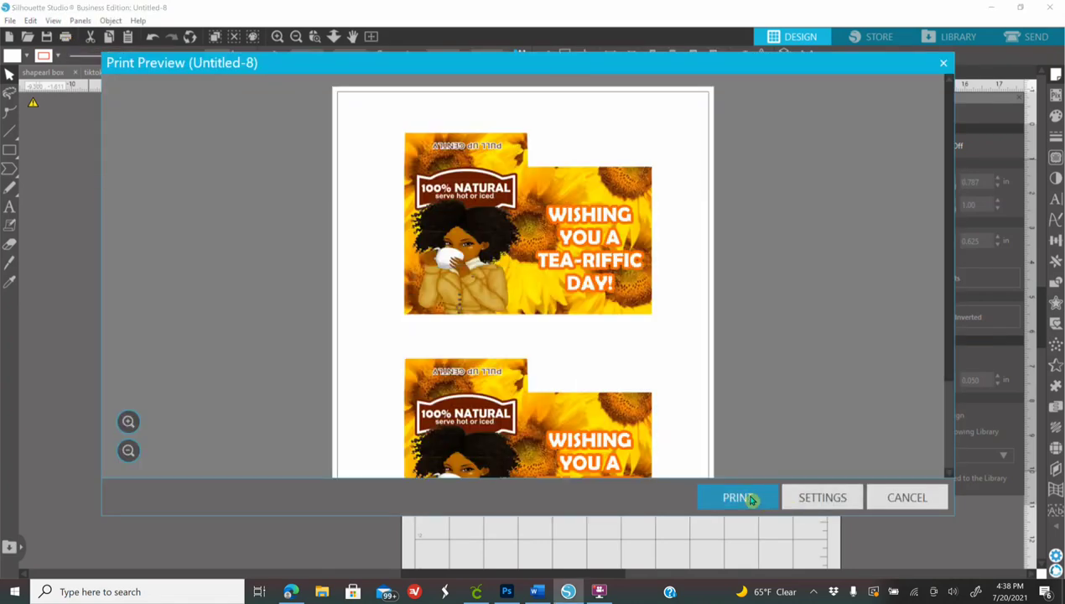
pyautogui.click(750, 498)
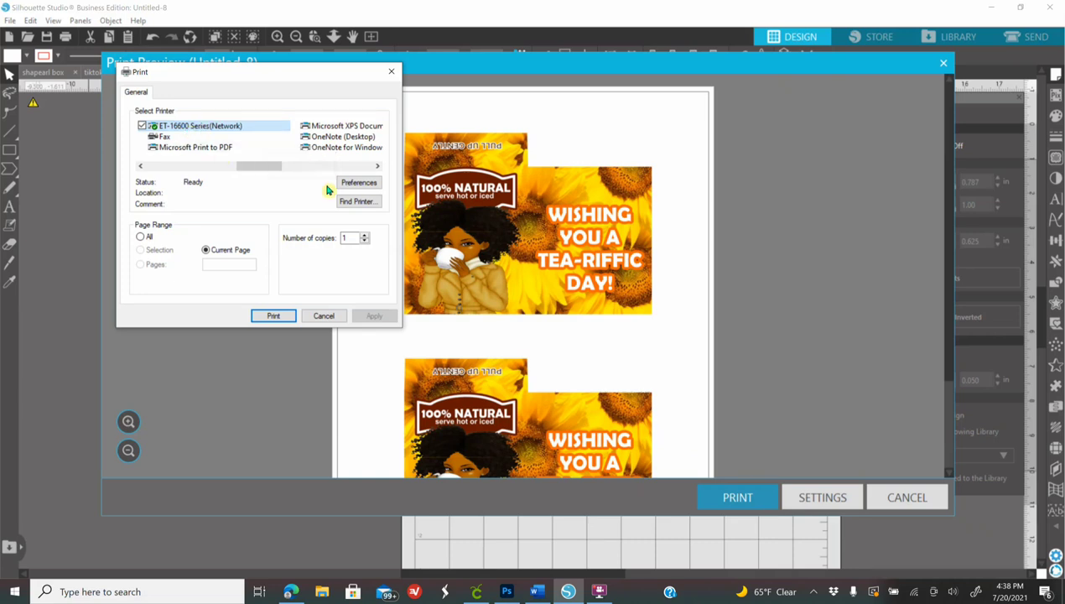
# - Try the printer preferences with Paper Tray as the source and Presentation Paper Matte as the paper type, and close the print preview without printing
pyautogui.click(361, 184)
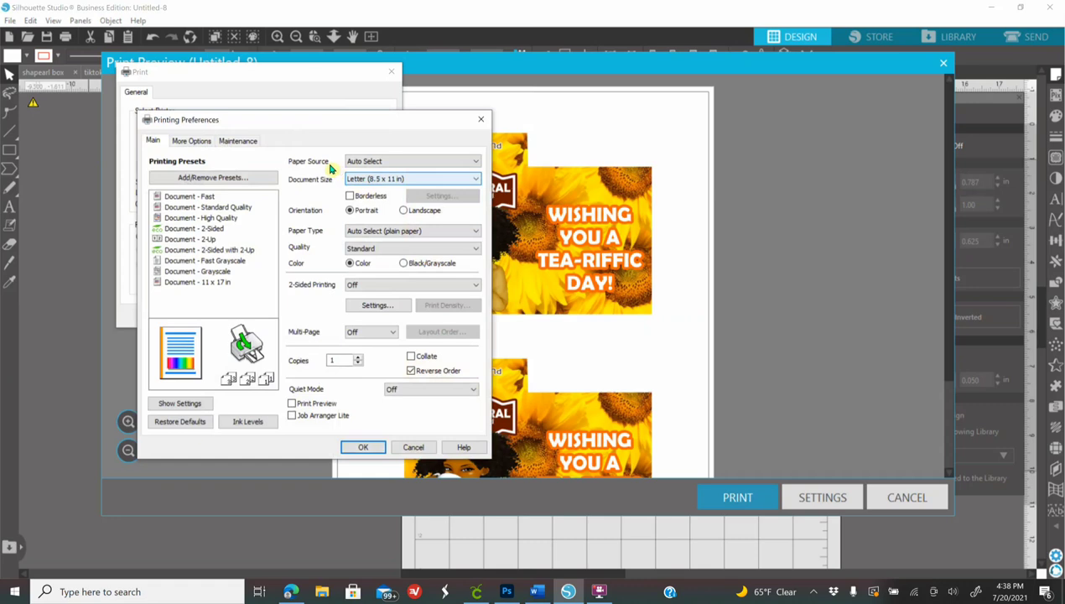
pyautogui.click(364, 160)
pyautogui.click(355, 164)
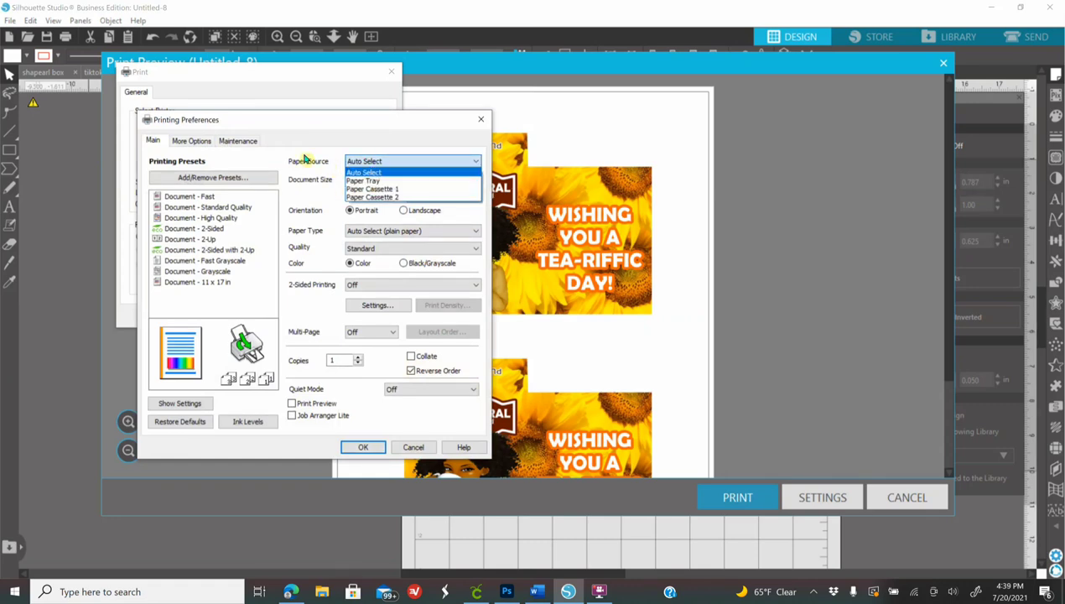
pyautogui.click(366, 183)
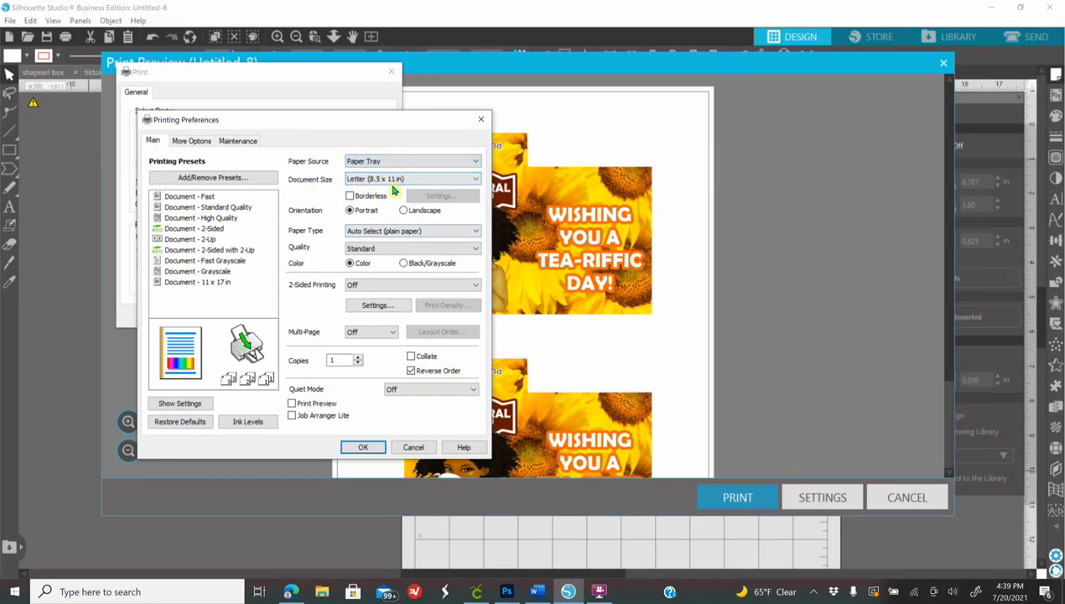
pyautogui.click(376, 231)
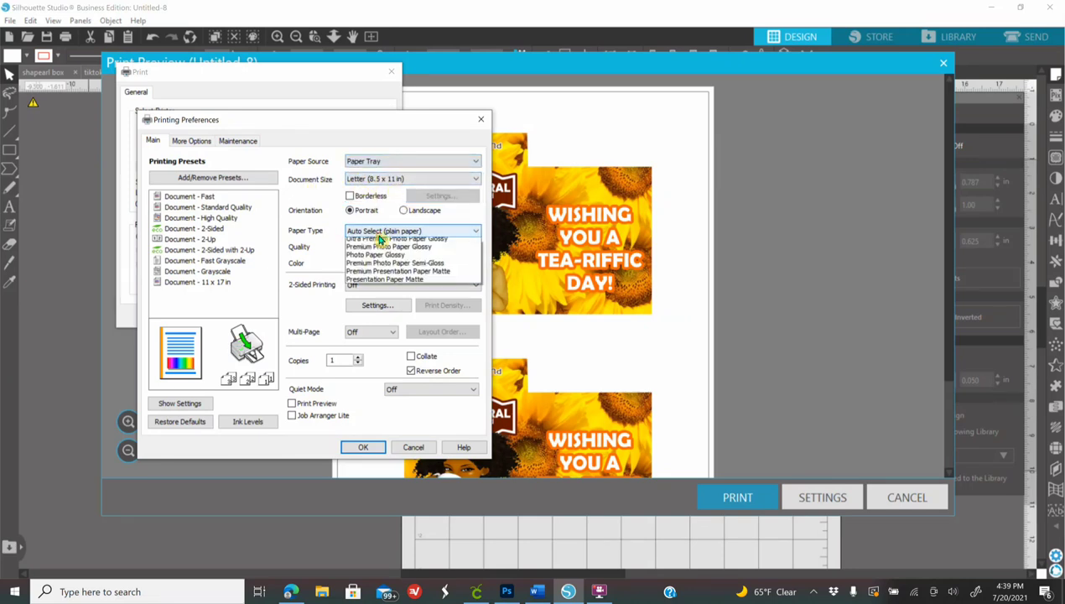
pyautogui.click(404, 356)
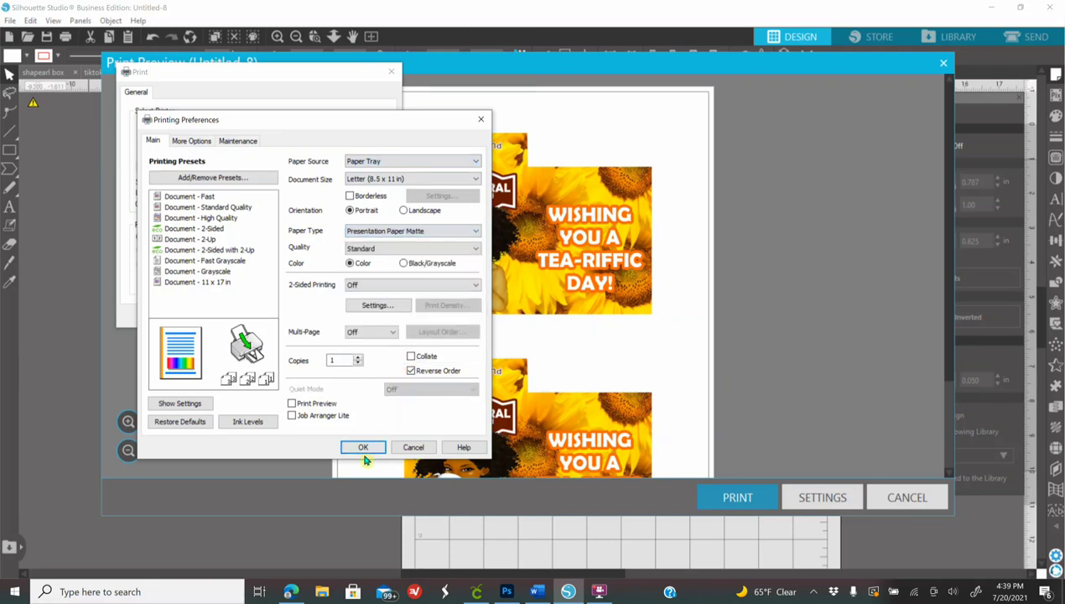
pyautogui.click(480, 119)
pyautogui.click(390, 72)
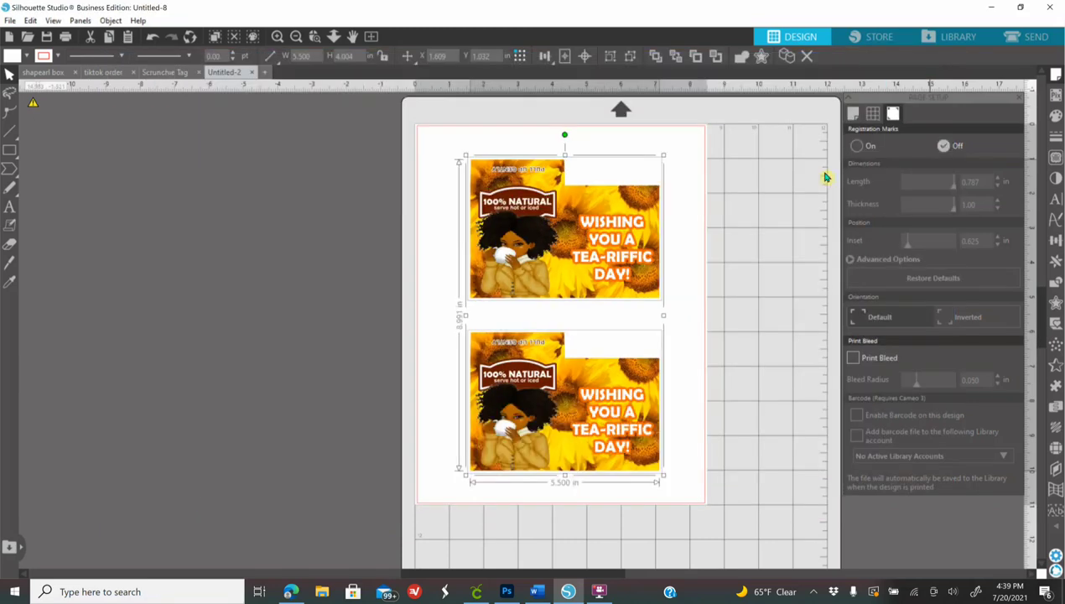
pyautogui.click(943, 67)
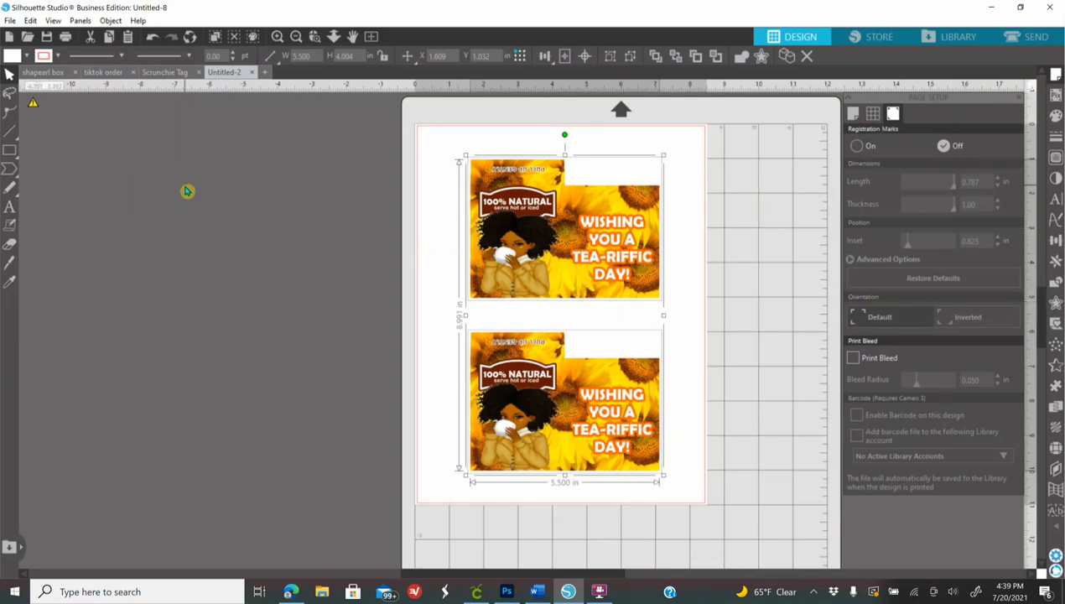
# - Examine the file formats available for saving the design, and leave without saving
pyautogui.click(48, 37)
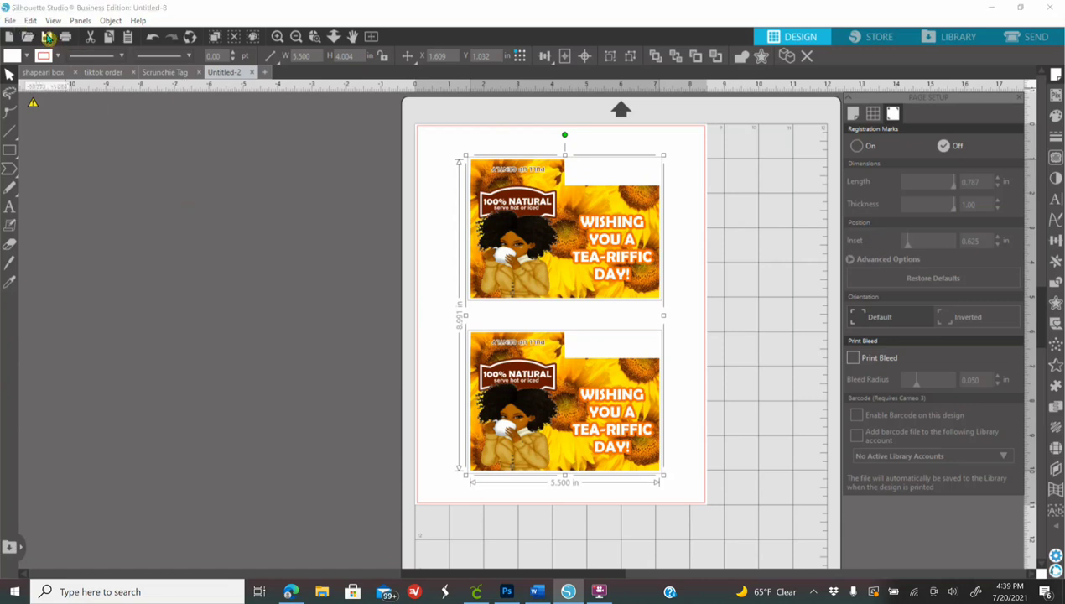
pyautogui.click(143, 281)
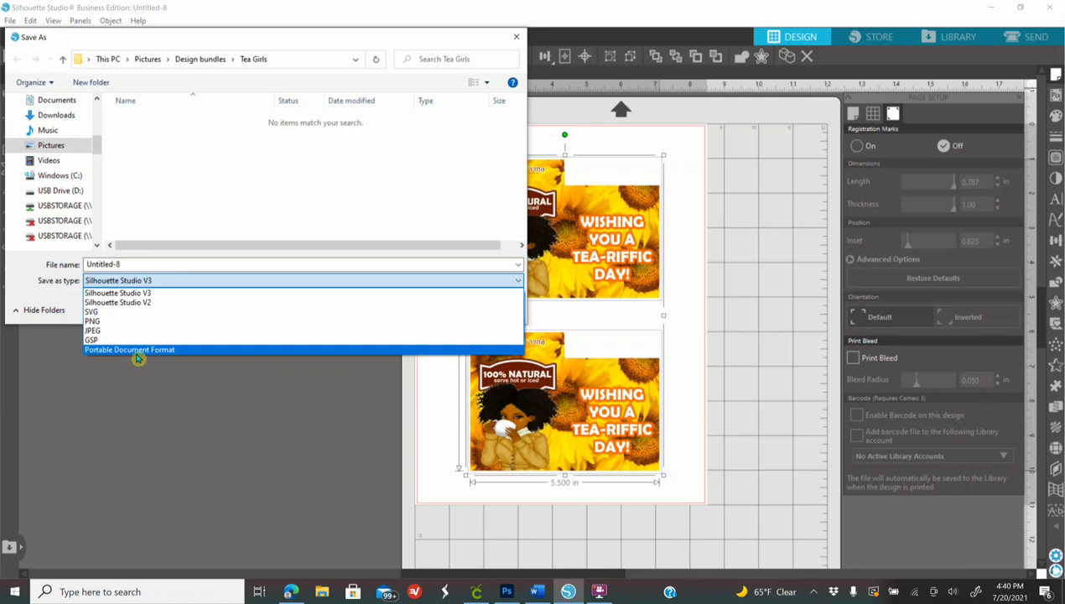
pyautogui.click(517, 37)
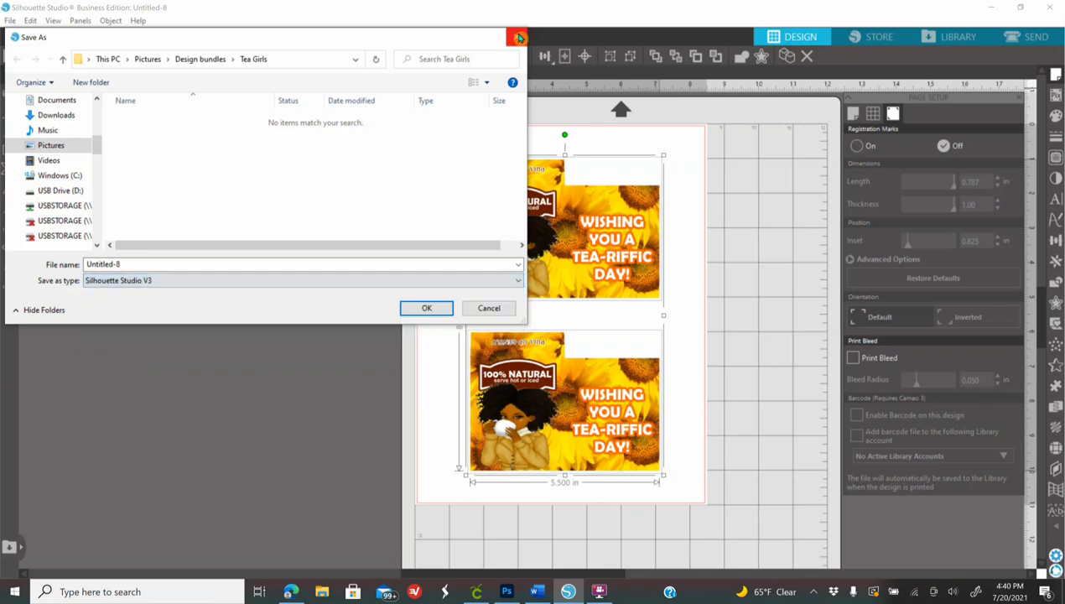